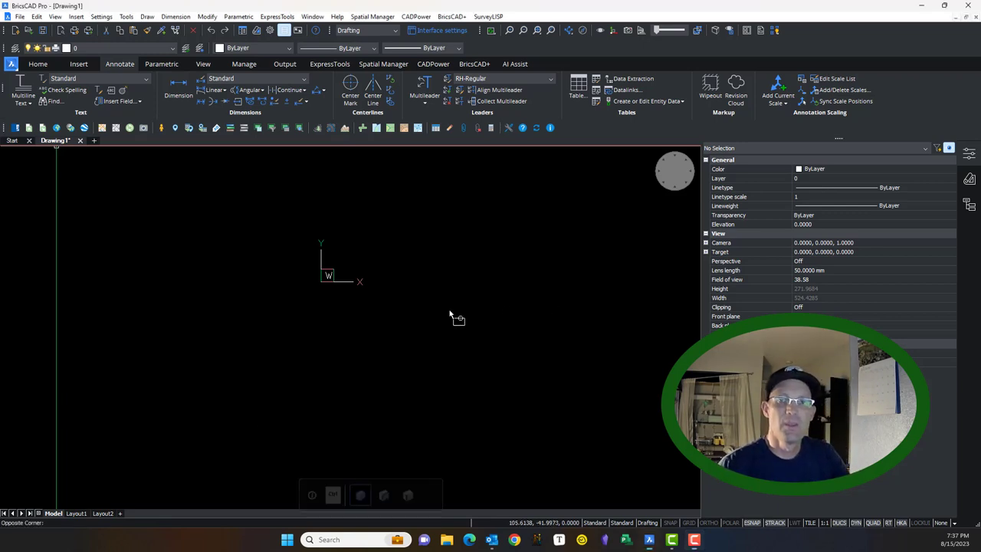
Draw a zigzag of four connected line segments across the drawing area, ending with a segment about 126 units long.
left_click(420, 258)
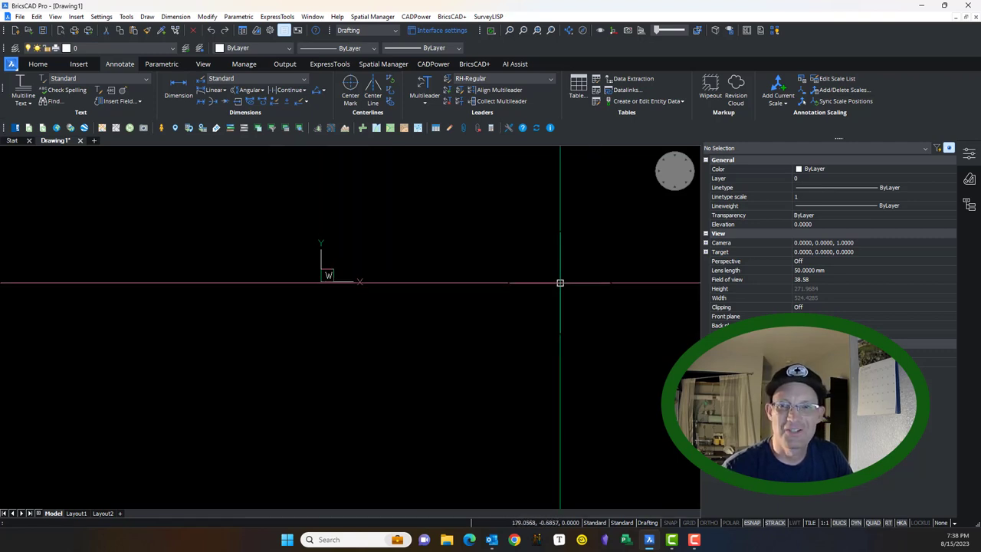
middle_click_drag(567, 294, 398, 319)
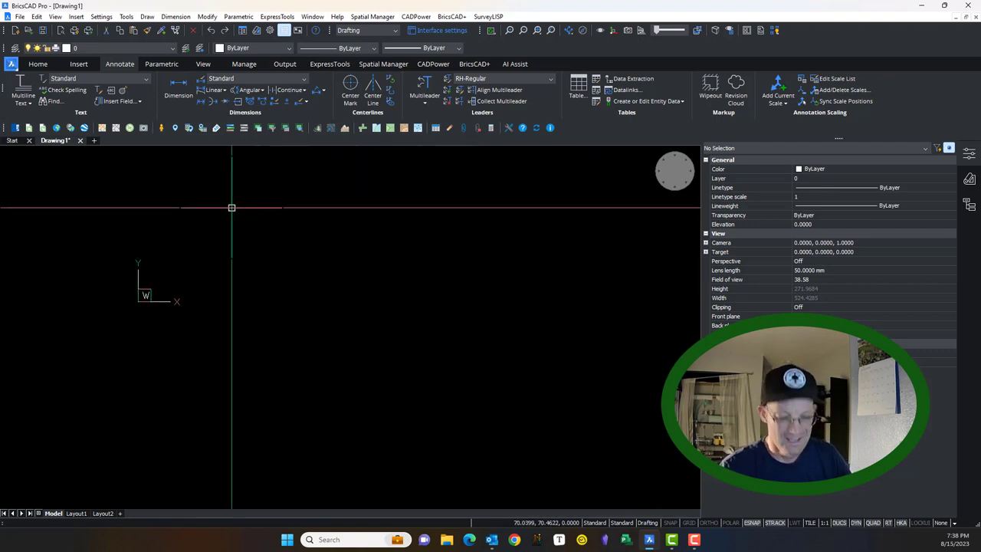
type("L")
key("Return")
left_click(205, 196)
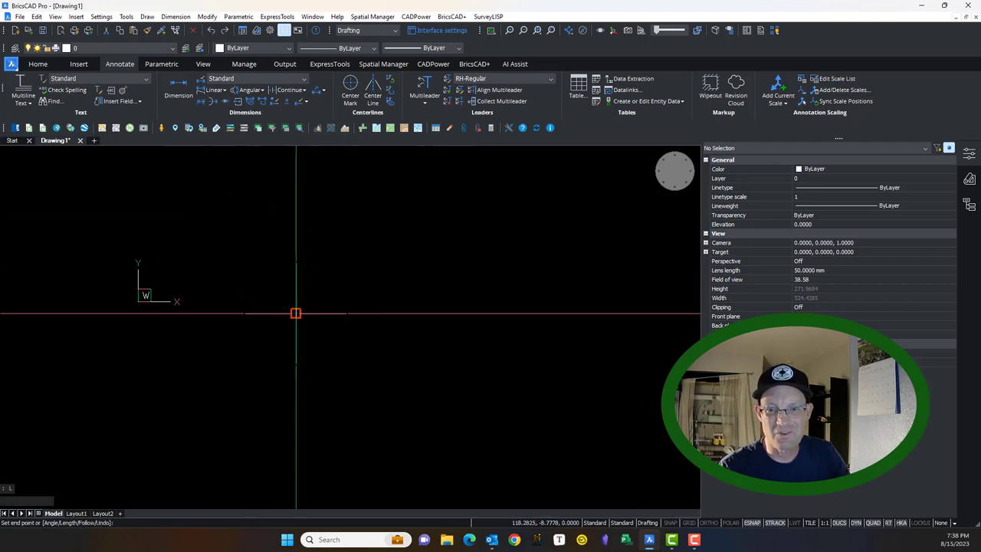
left_click(297, 313)
left_click(408, 238)
left_click(598, 443)
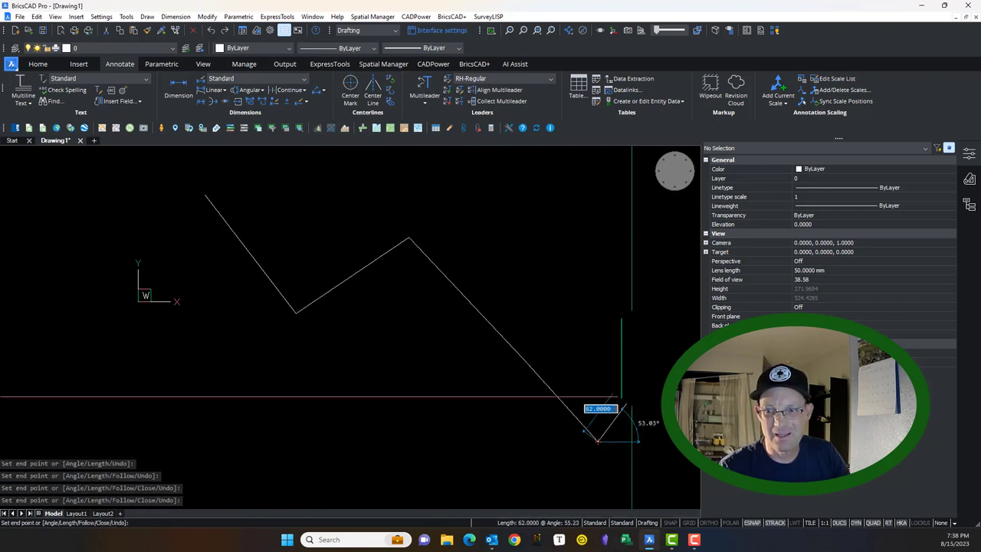
left_click(663, 286)
key("Return")
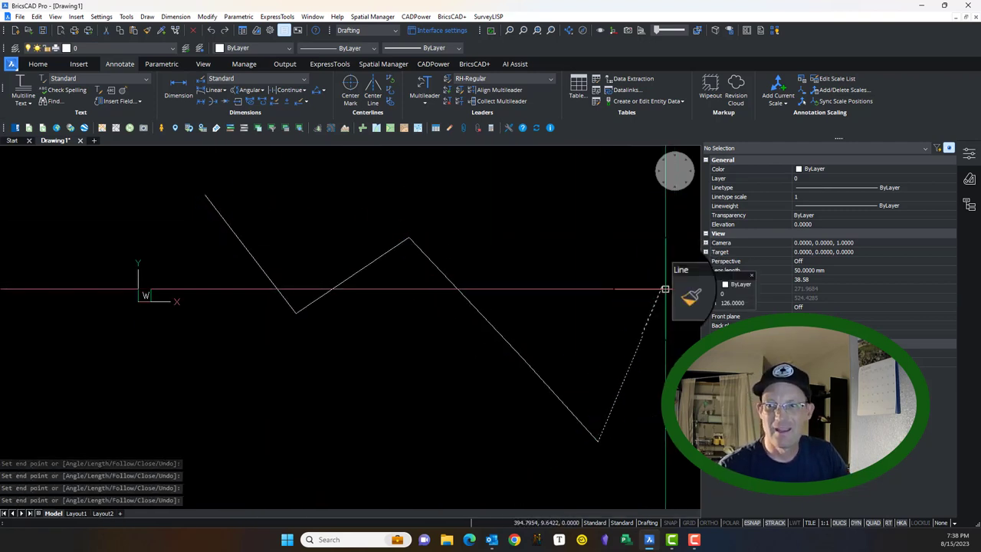
Draw a leader from the zigzag's upper middle vertex up to the right, with the annotation "THIS IS LEADER TEXT.".
middle_click_drag(479, 350, 296, 356)
middle_click_drag(368, 282, 407, 295)
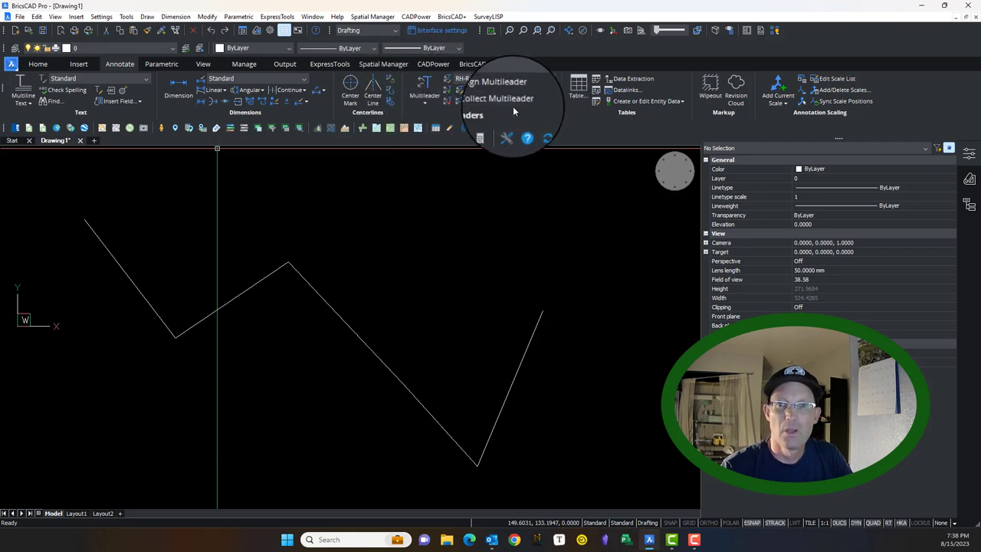
left_click(426, 106)
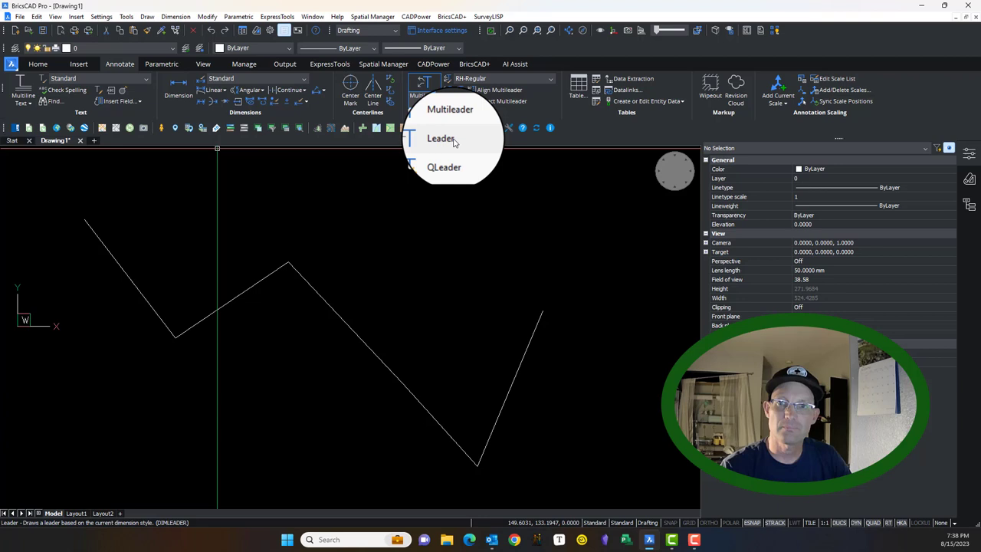
left_click(454, 142)
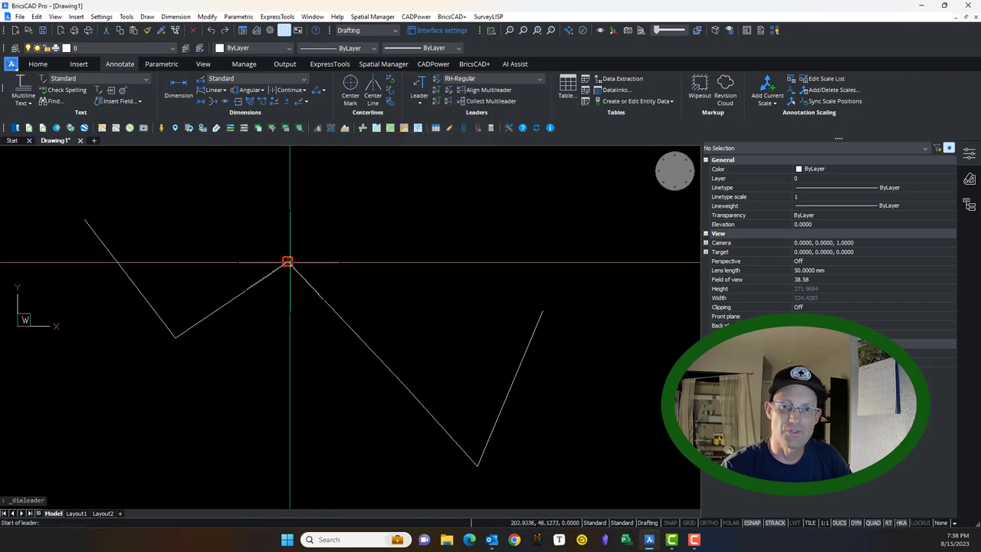
left_click(287, 262)
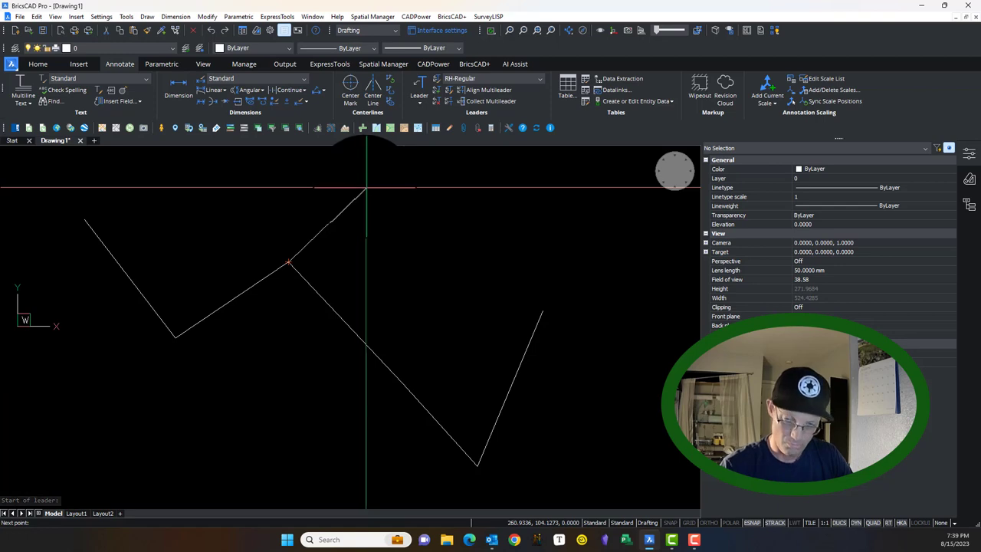
left_click(357, 181)
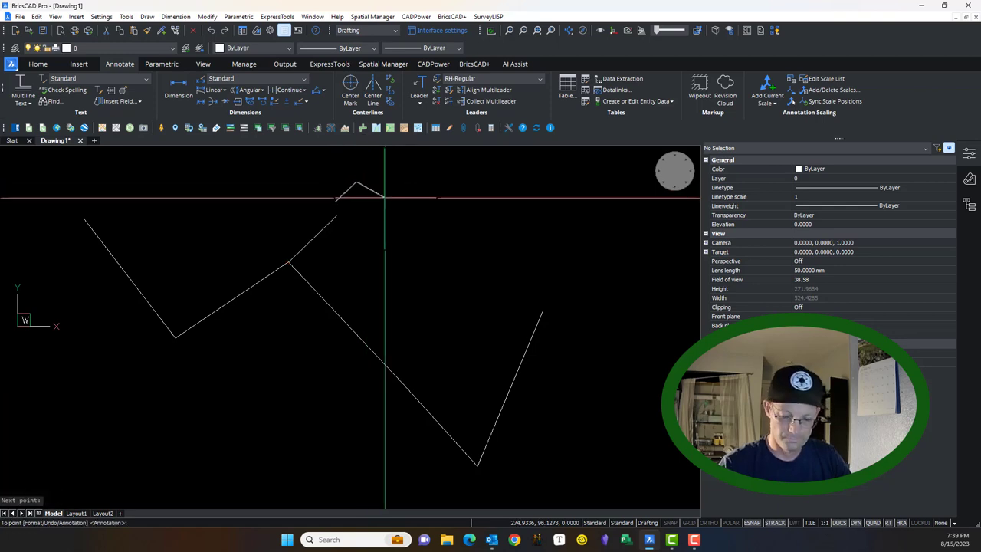
key("Return")
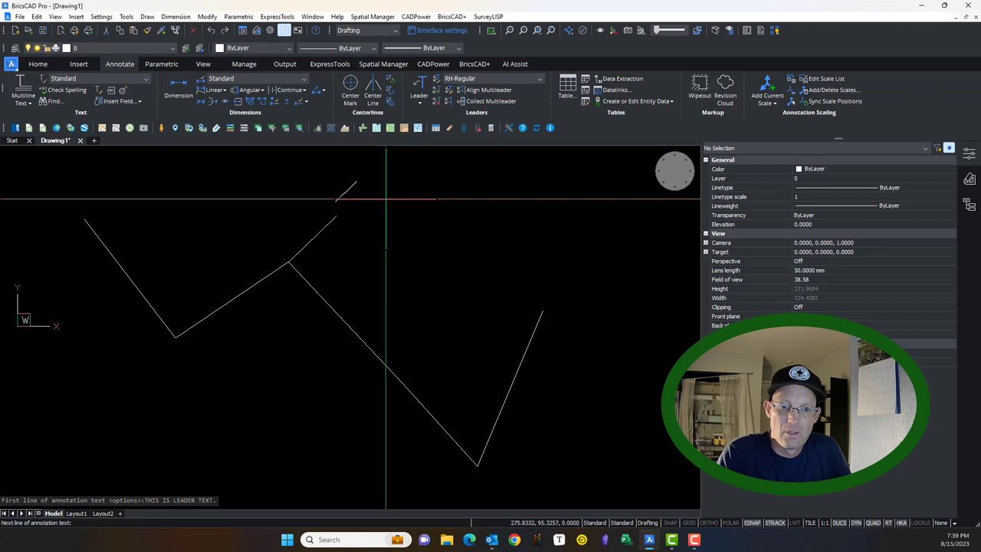
key("Return")
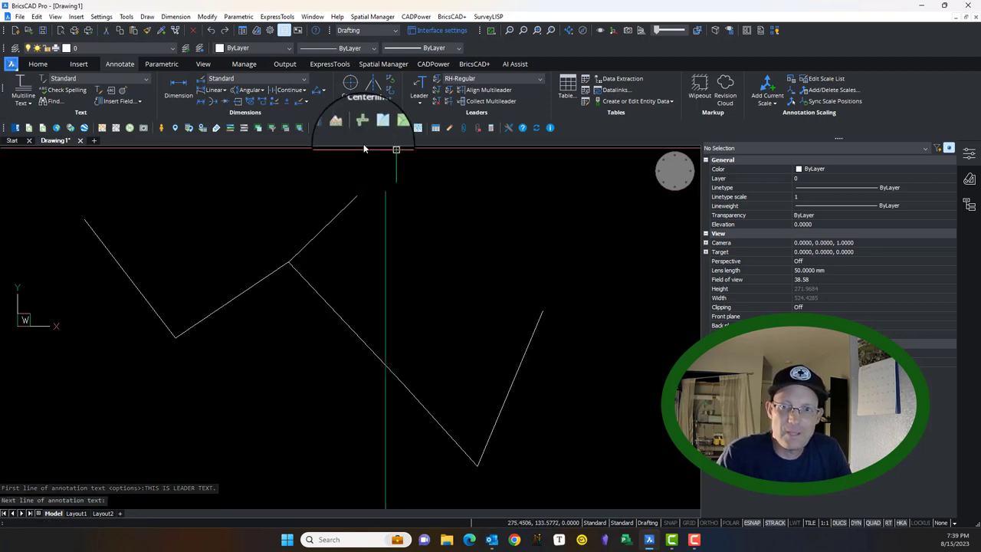
Examine the leader annotation up close and compare its text size with the zigzag lines.
scroll(283, 194, "up", 3)
scroll(294, 228, "up", 6)
scroll(305, 268, "down", 10)
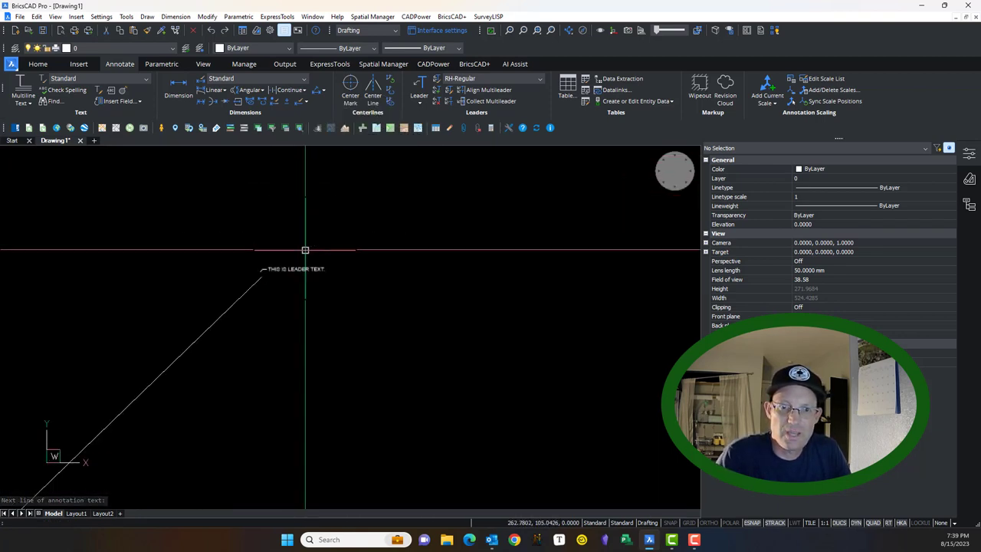
middle_click_drag(219, 379, 324, 285)
scroll(302, 282, "down", 2)
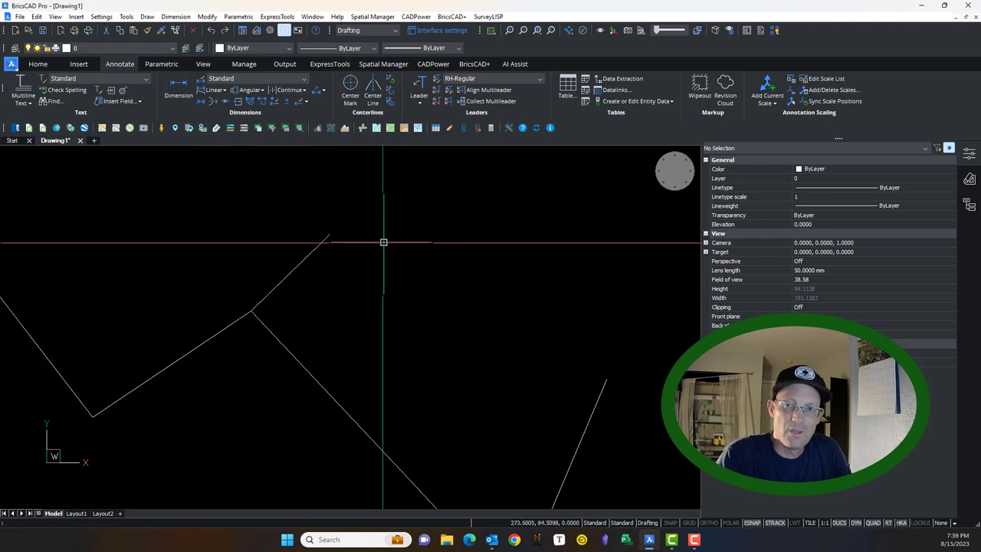
middle_click_drag(364, 229, 298, 256)
scroll(298, 254, "up", 2)
middle_click_drag(215, 366, 241, 325)
scroll(239, 325, "down", 2)
mouse_move(310, 314)
middle_mouse_down()
mouse_move(324, 303)
mouse_move(311, 298)
middle_mouse_up()
scroll(285, 293, "up", 5)
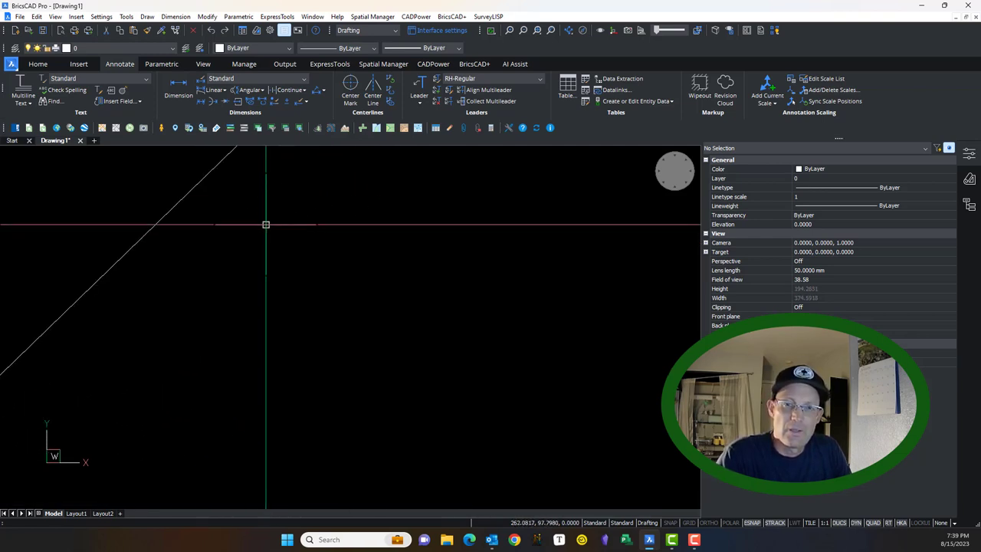
Select the leader line and examine its properties and its extent from the zigzag vertex to the text.
left_click(254, 237)
scroll(252, 291, "down", 5)
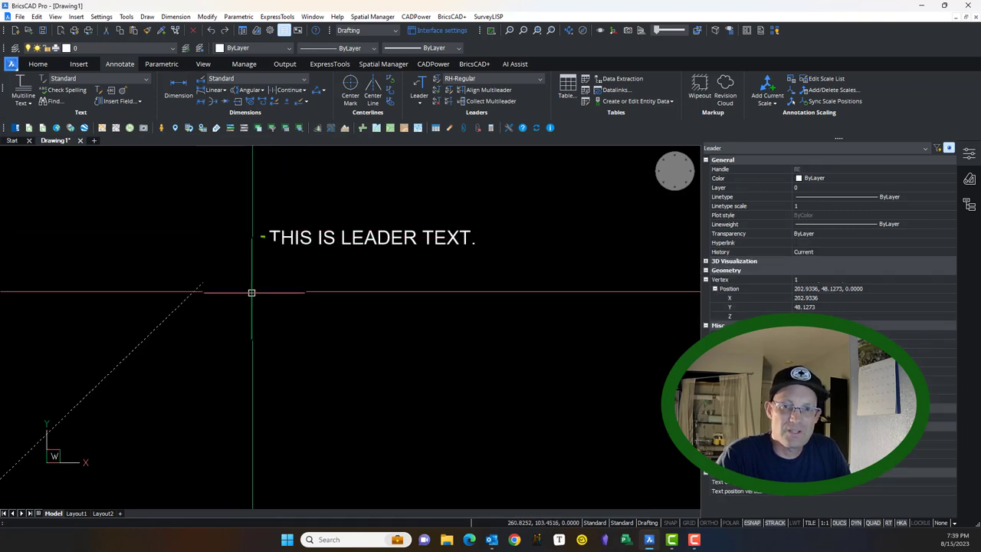
middle_click_drag(335, 306, 429, 189)
scroll(429, 189, "down", 2)
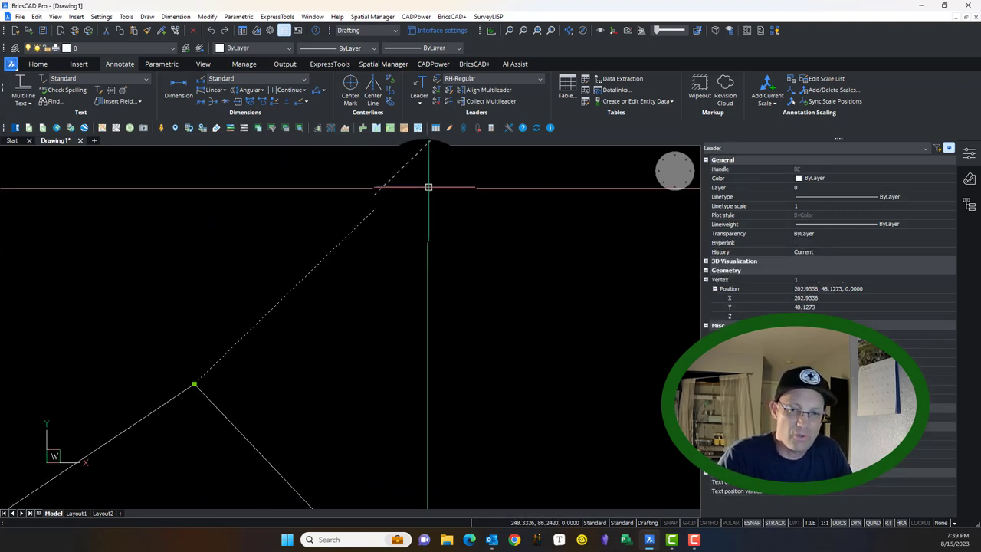
middle_click_drag(379, 227, 357, 253)
middle_click_drag(404, 202, 325, 250)
scroll(349, 211, "up", 3)
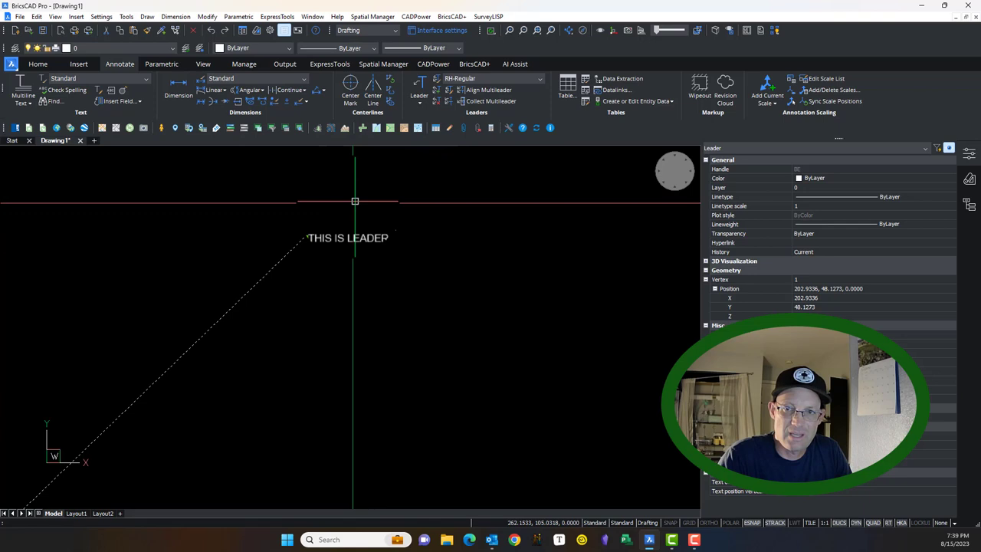
Select the leader text alone, and both the text and leader line together, to inspect them as separate objects.
key("Escape")
left_click(350, 258)
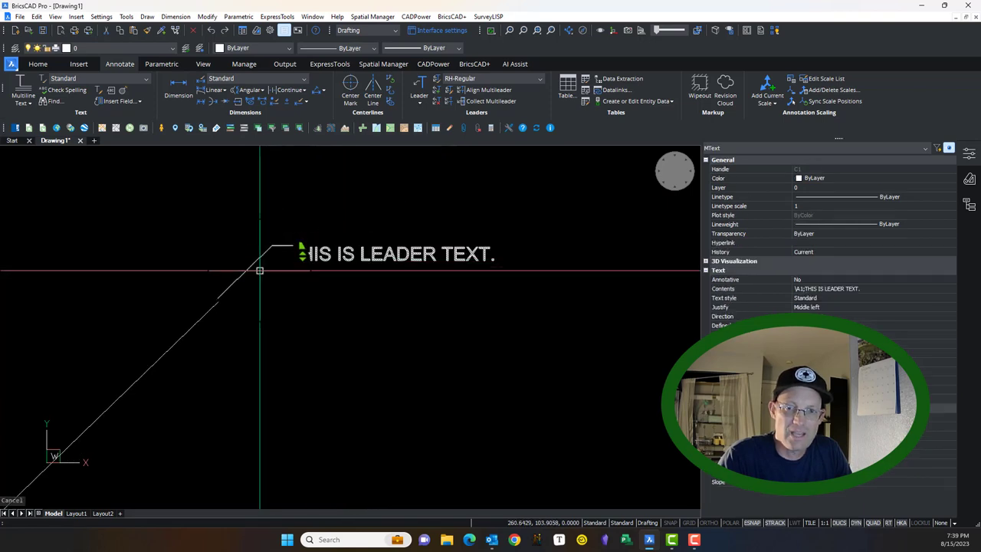
key("Escape")
scroll(262, 278, "down", 3)
left_click(280, 312)
left_click(240, 243)
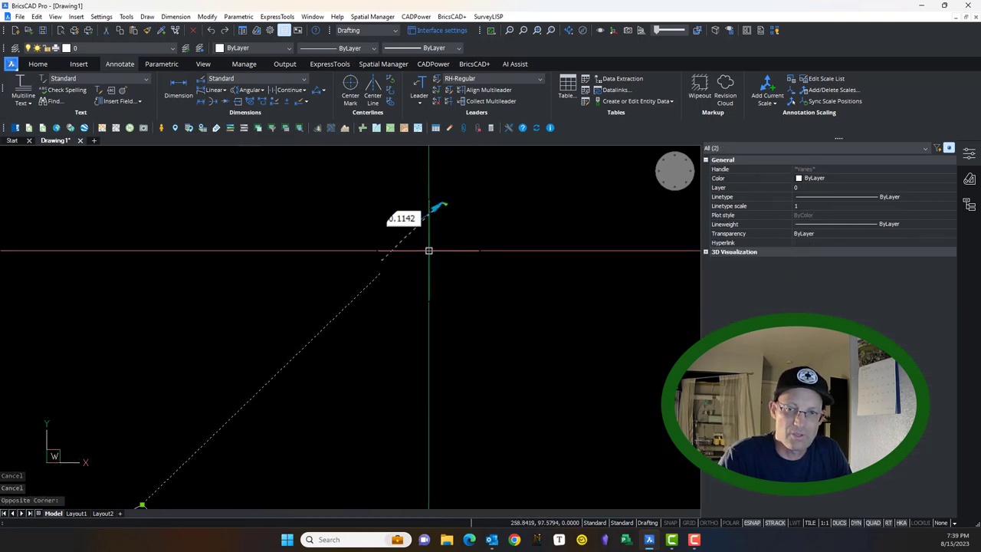
key("Escape")
scroll(451, 234, "up", 5)
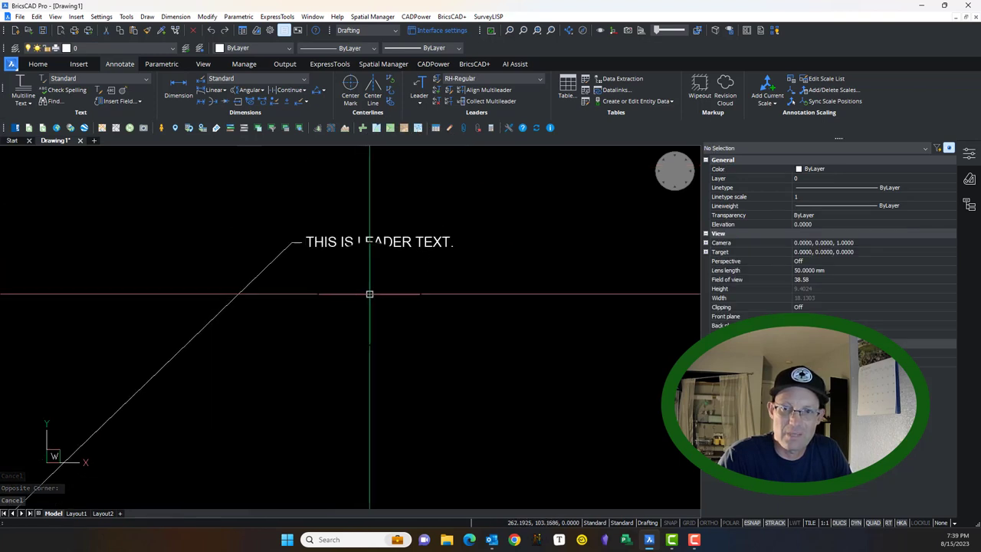
Move the leader text down to the right by its insertion grip.
left_click(314, 220)
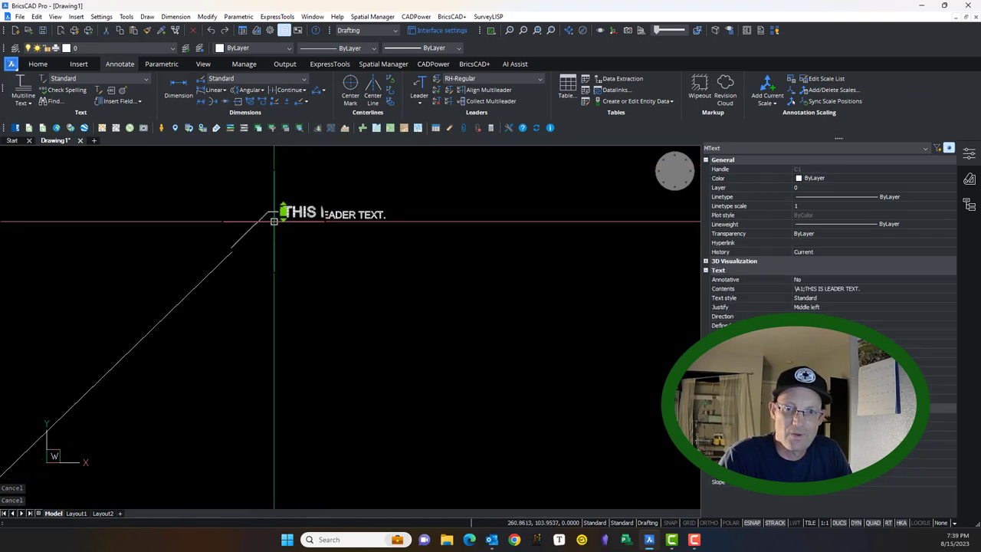
left_click(279, 209)
left_click(281, 214)
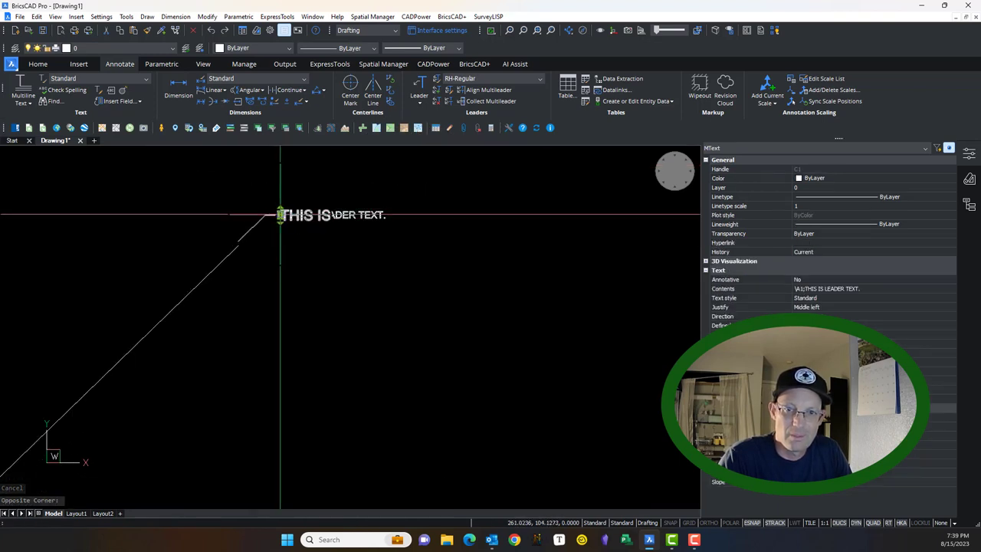
left_click(280, 219)
left_click(341, 320)
key("Escape")
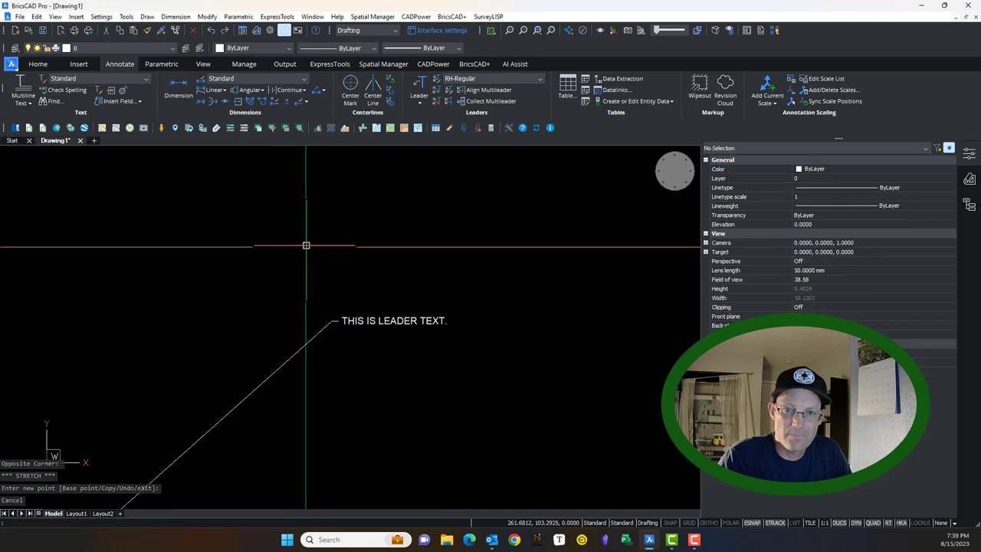
Stretch the leader's landing end up and away from the text, and bring it back near the text.
left_click(326, 322)
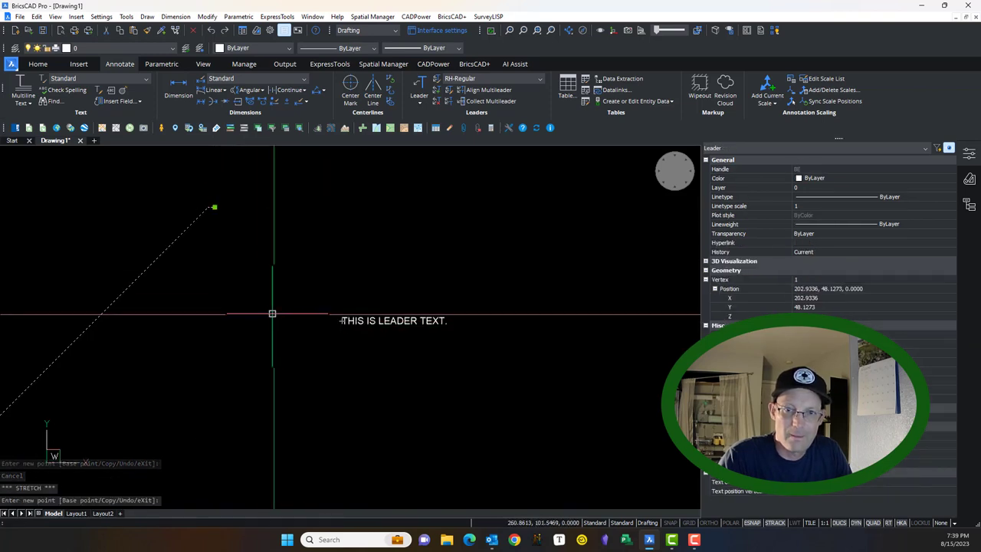
left_click(215, 207)
left_click(301, 318)
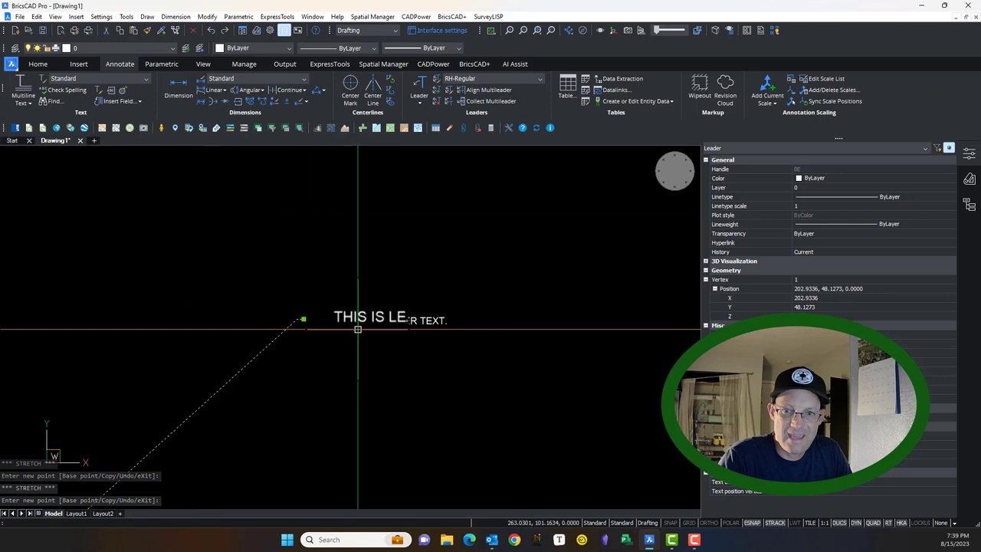
Reposition the leader text by its grip: up, down, and finally up to the left above its previous spots.
left_click(360, 334)
left_click(348, 314)
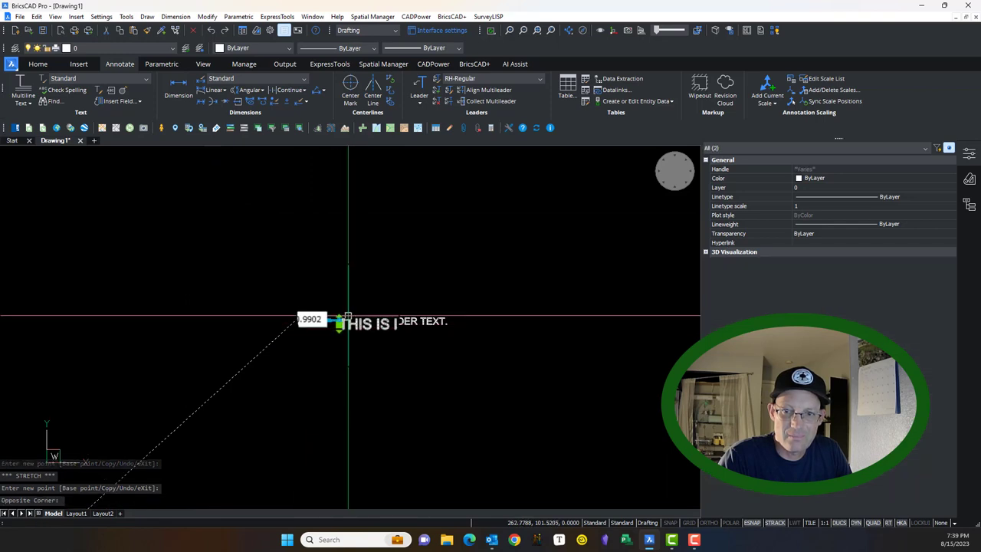
left_click(333, 222)
key("Escape")
left_click(329, 225)
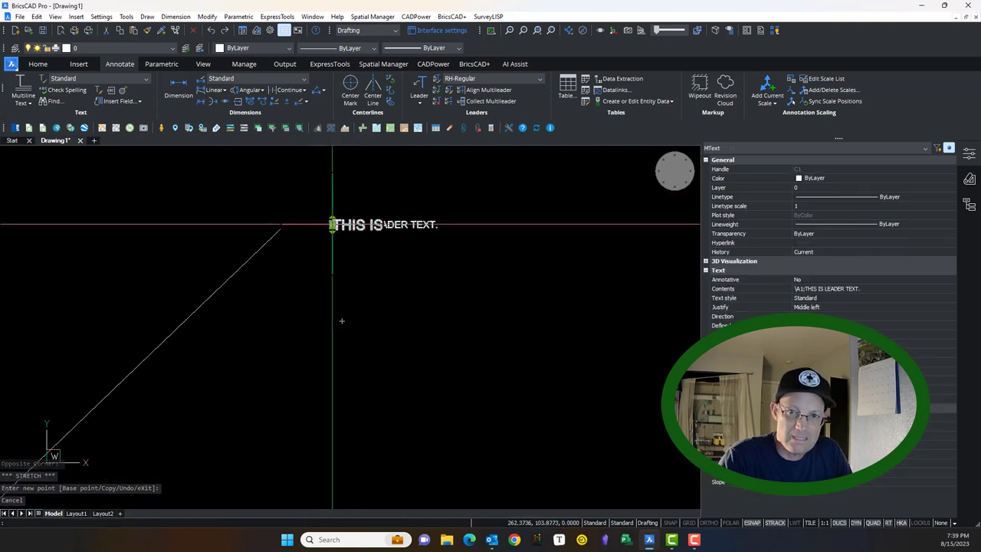
left_click(330, 224)
left_click(329, 293)
key("Escape")
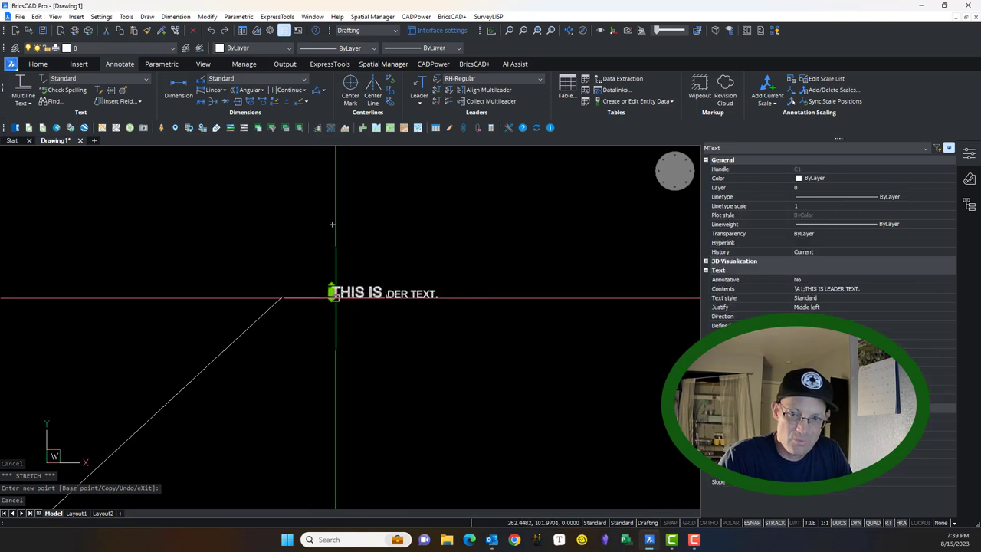
left_click(294, 189)
key("Escape")
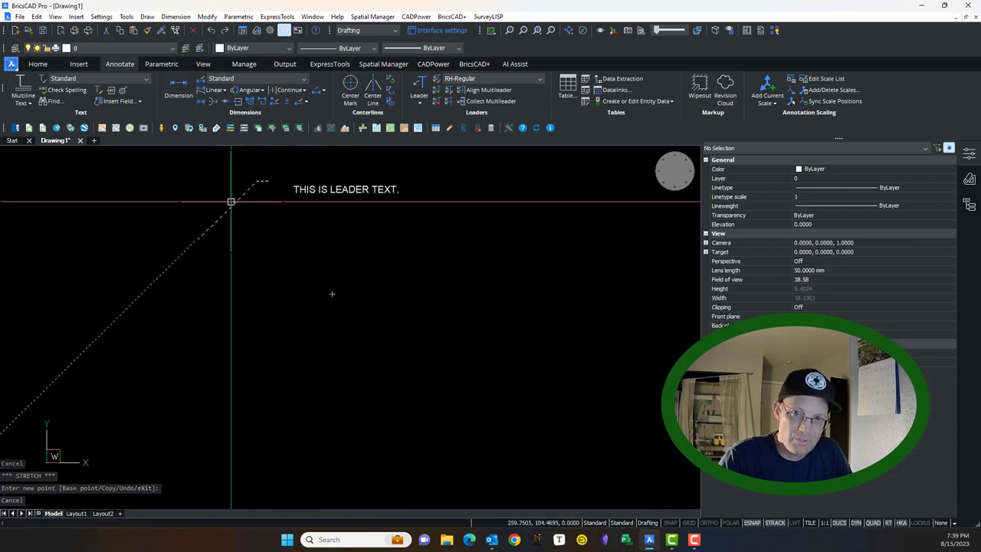
Stretch the leader's landing end down away from the text, and return it to the start of the text.
left_click(234, 199)
left_click(309, 314)
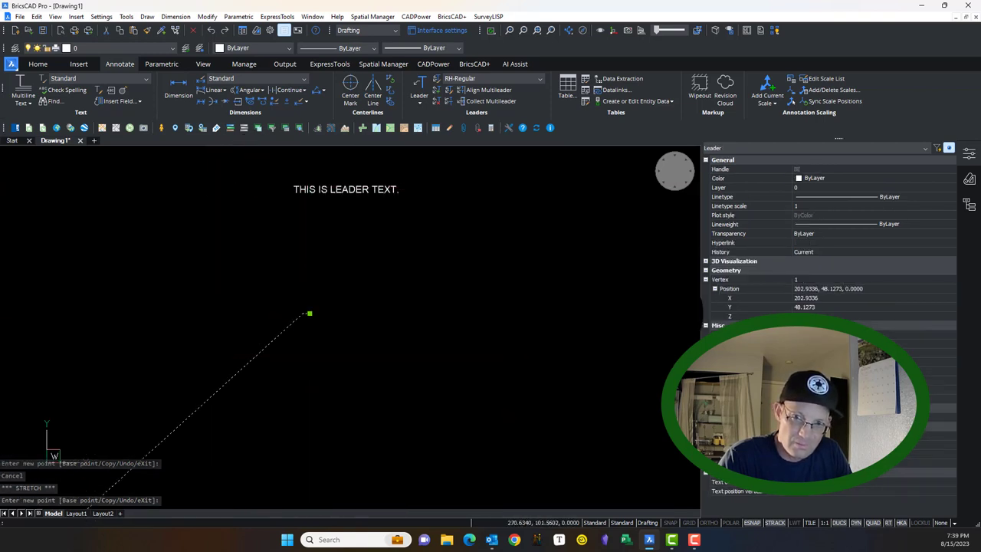
left_click(306, 312)
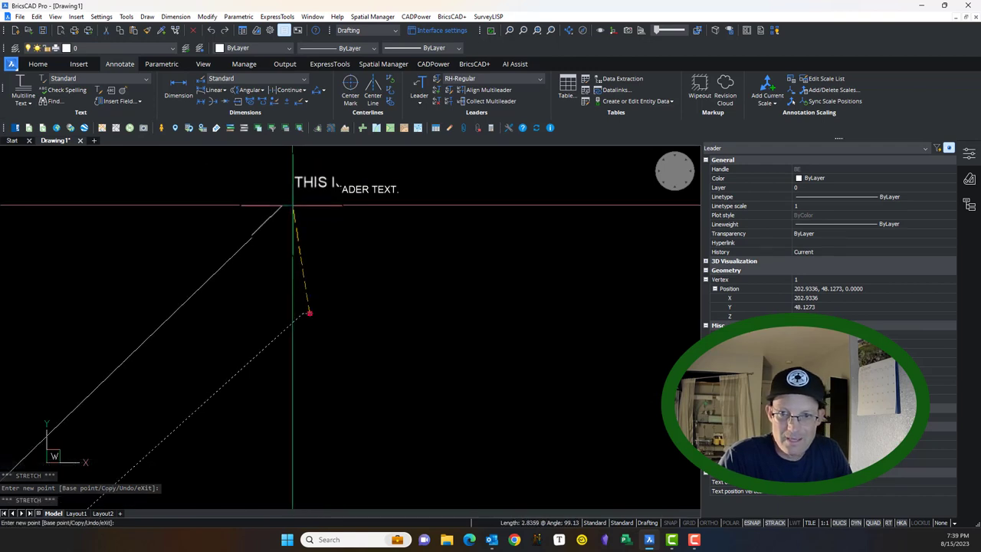
left_click(294, 187)
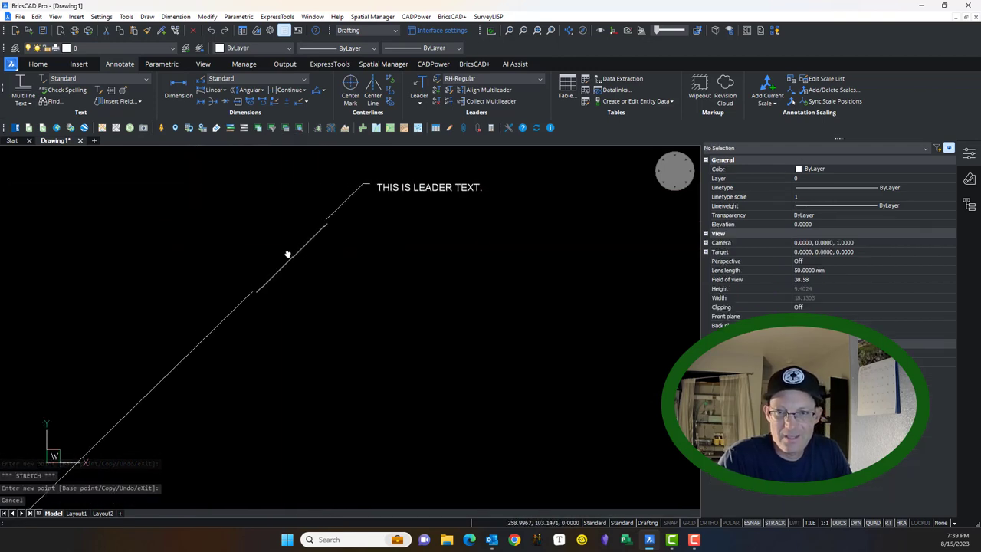
Select the leader text, inspect its MText properties, and clear the selection.
middle_click_drag(288, 253, 256, 261)
scroll(256, 260, "down", 1)
left_click(383, 229)
left_click(357, 207)
scroll(365, 222, "down", 1)
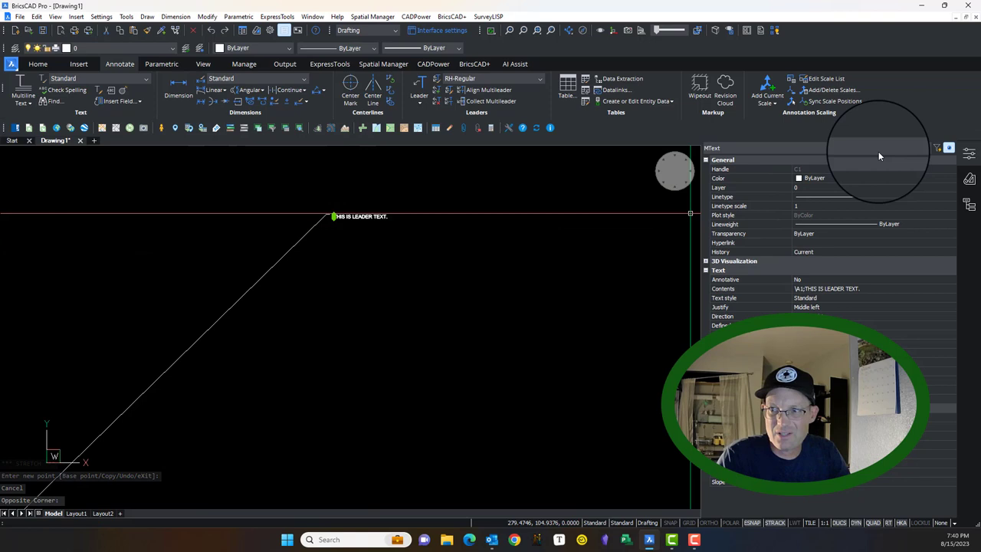
left_click(268, 263)
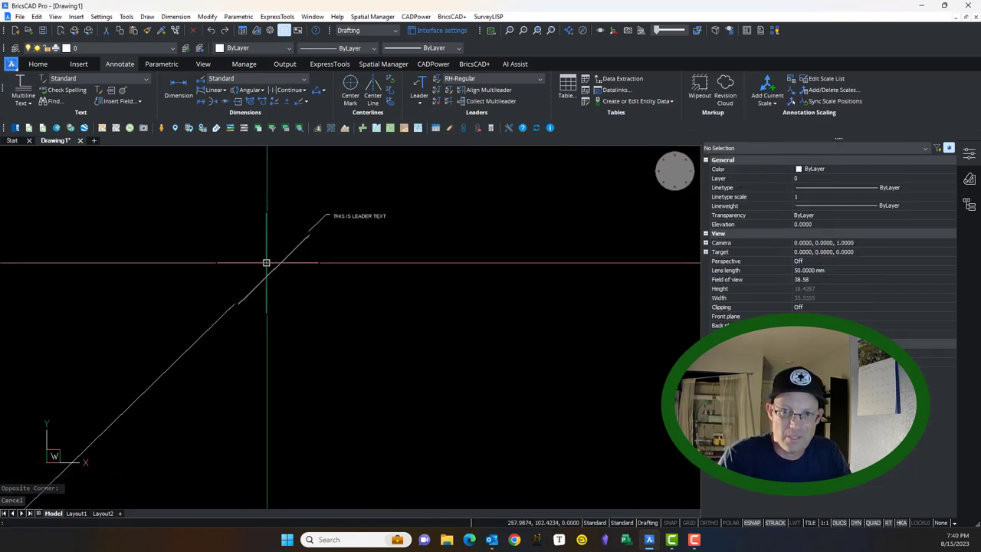
Select the leader line and the leader text in turn, examine their properties, and clear the selection.
key("Escape")
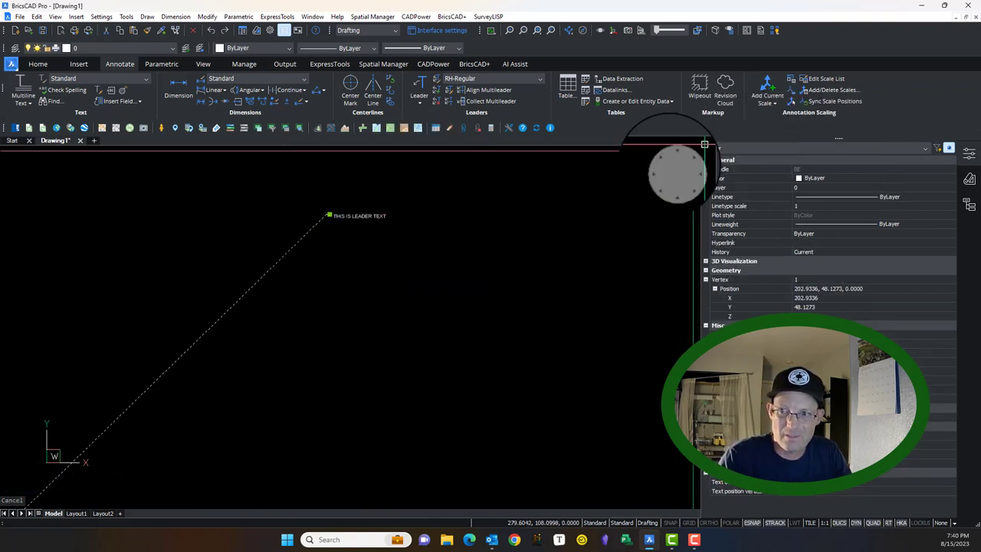
left_click(368, 217)
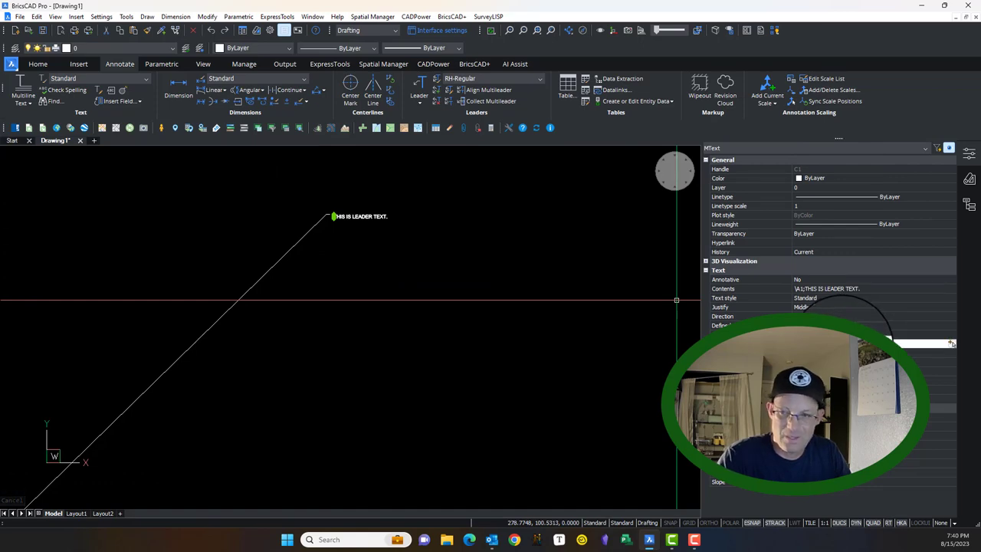
scroll(408, 235, "up", 4)
middle_click_drag(171, 200, 331, 327)
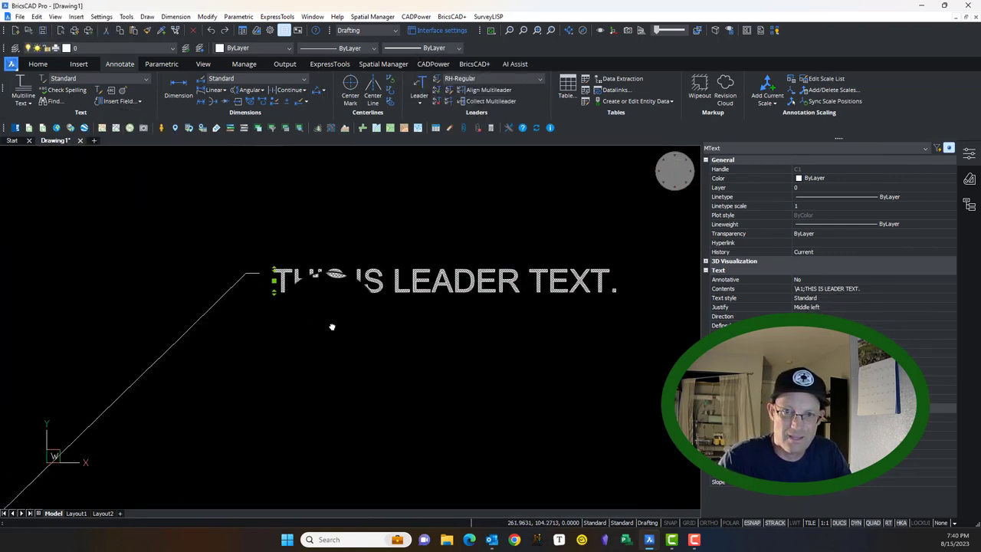
scroll(317, 279, "down", 3)
key("Escape")
scroll(315, 303, "down", 5)
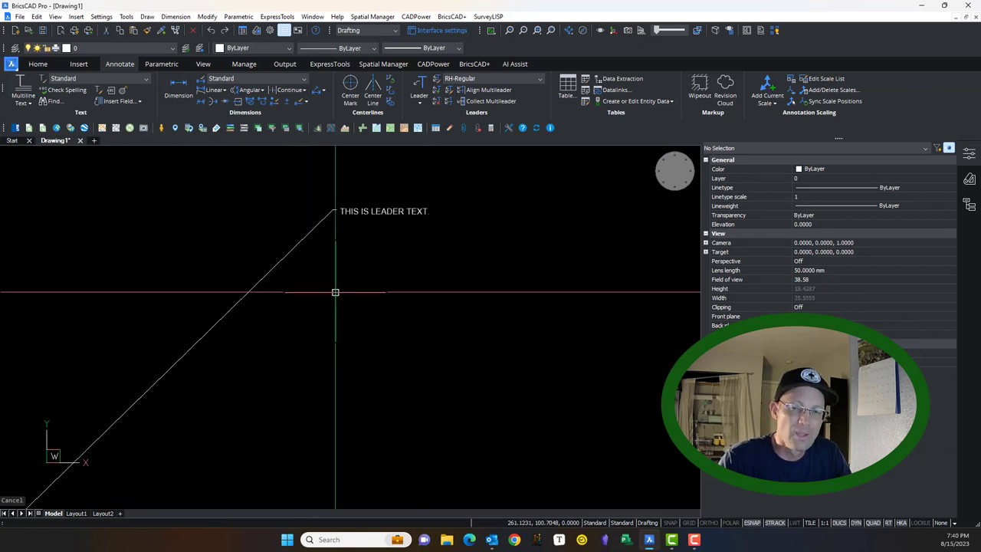
Select the leader line and its text separately to check whether they are independent objects, clearing each selection.
scroll(349, 297, "down", 2)
scroll(368, 245, "up", 6)
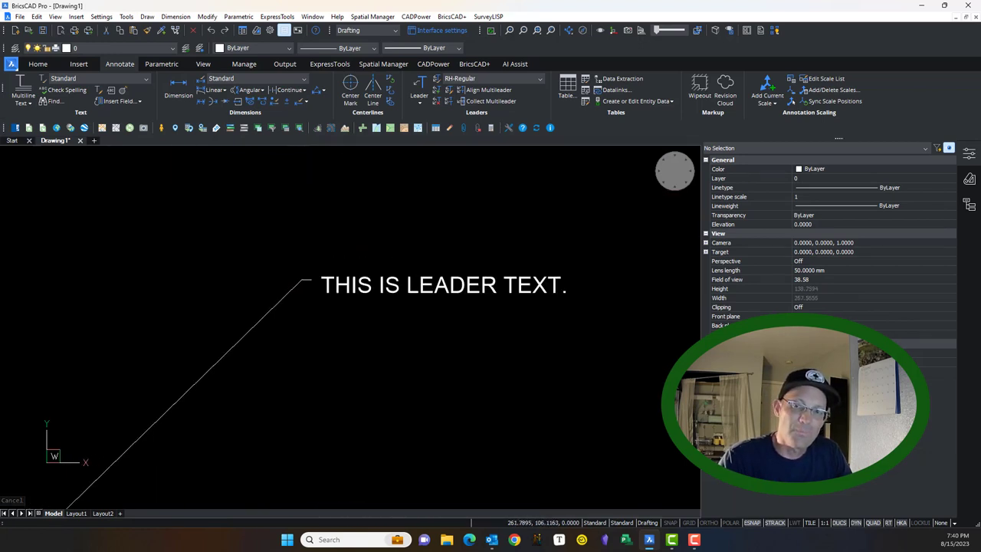
left_click(340, 318)
left_click(302, 356)
key("Escape")
scroll(302, 354, "down", 4)
left_click(305, 388)
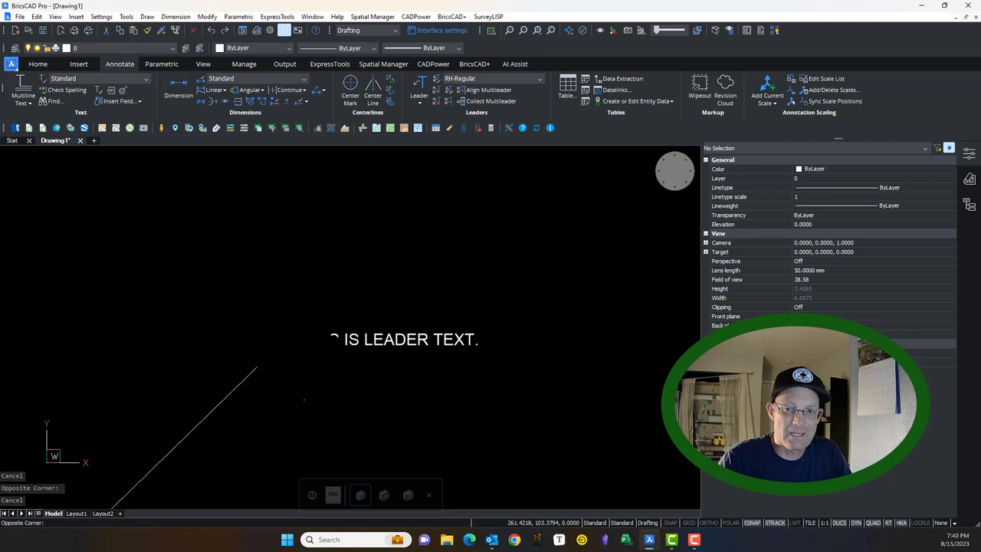
left_click(280, 319)
key("Escape")
scroll(280, 317, "down", 4)
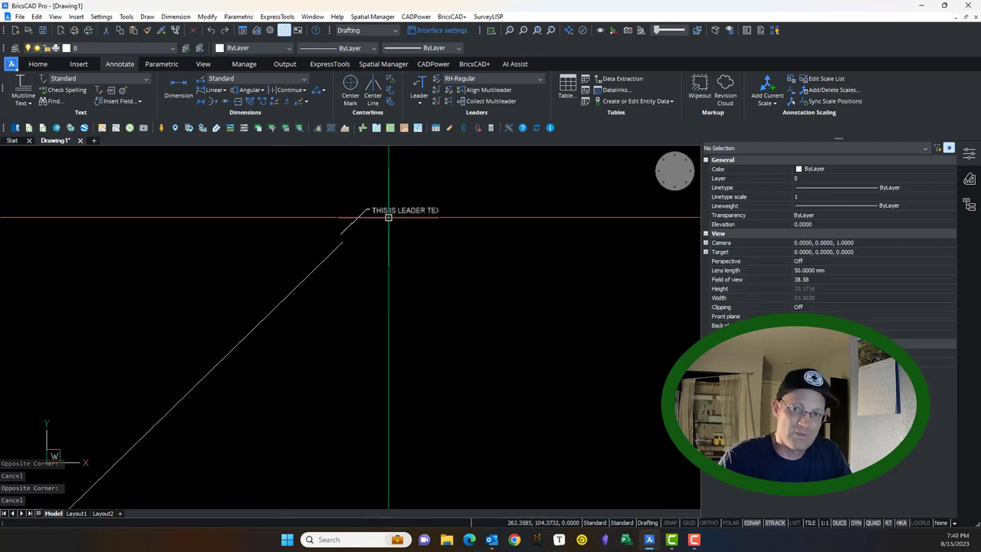
left_click(386, 219)
left_click(330, 221)
key("Escape")
left_click(398, 216)
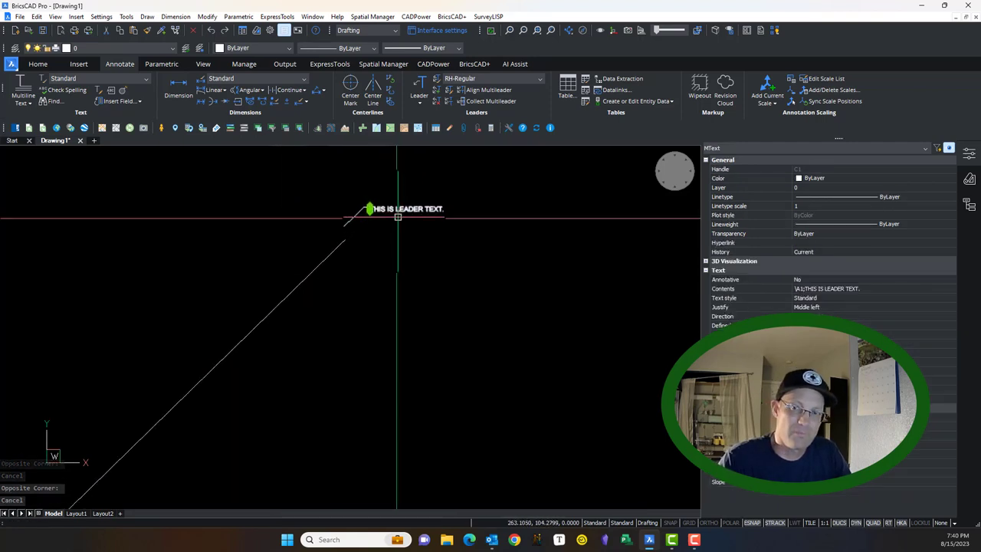
key("Escape")
scroll(394, 222, "down", 4)
middle_click_drag(367, 300, 344, 277)
scroll(351, 218, "down", 2)
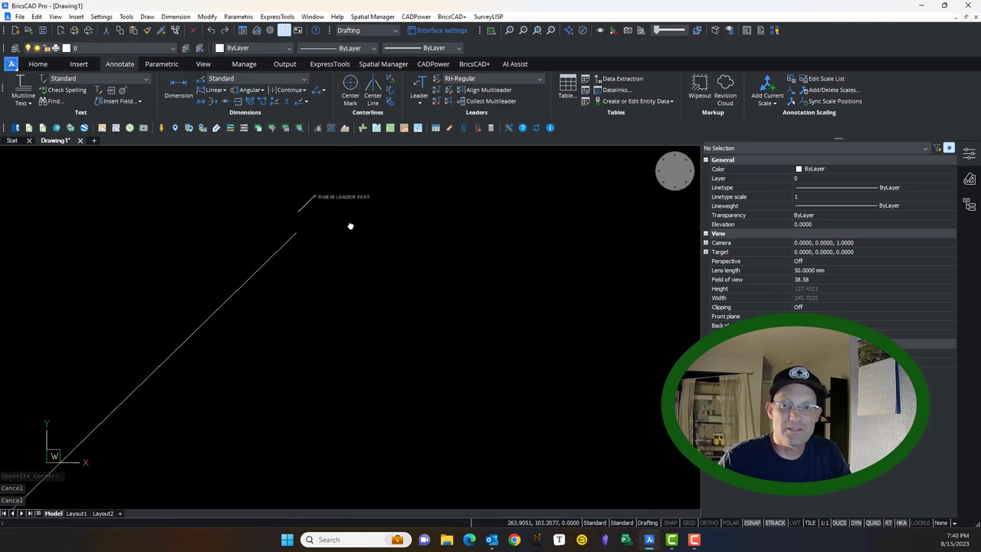
scroll(322, 176, "up", 5)
scroll(217, 211, "down", 5)
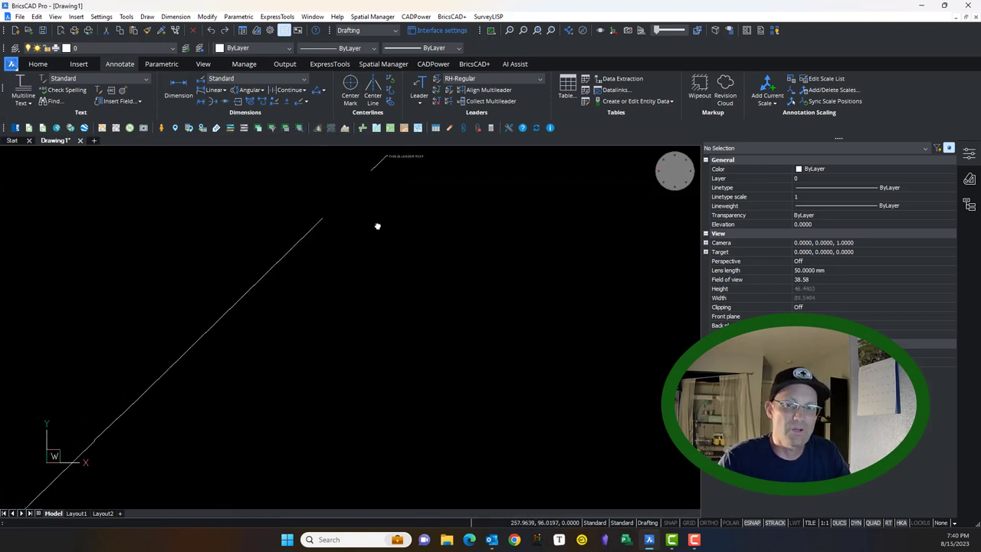
scroll(375, 221, "down", 2)
middle_click_drag(378, 227, 341, 275)
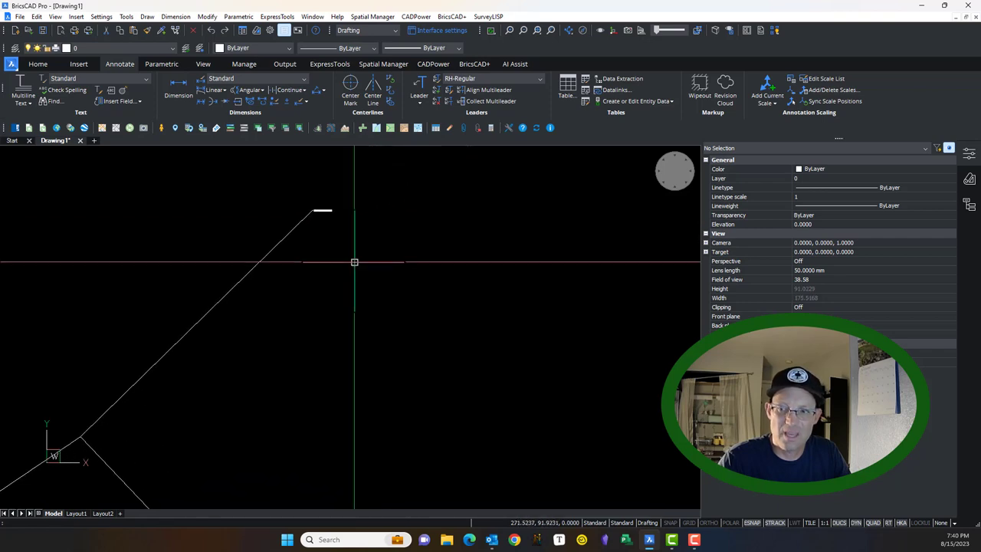
scroll(320, 207, "up", 5)
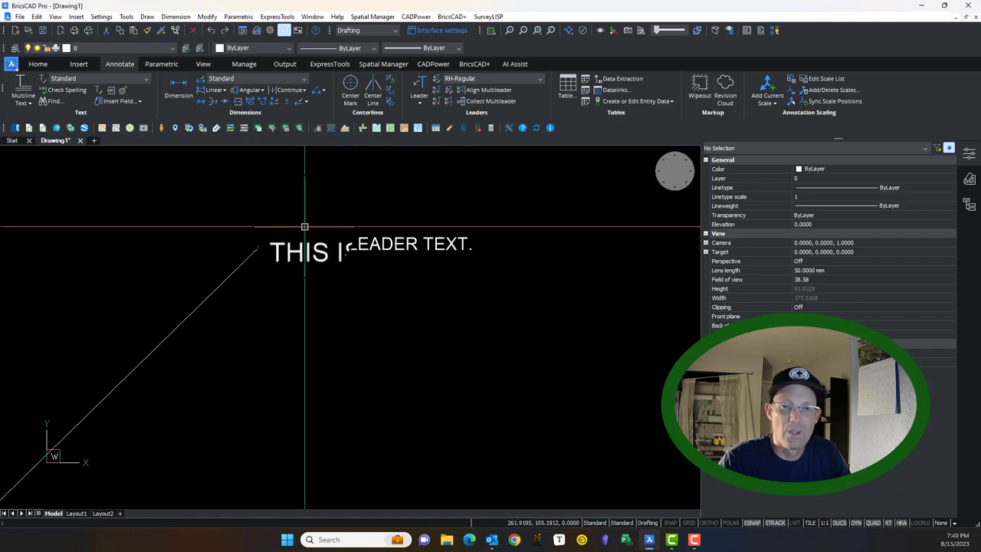
Look through the available leader commands without starting one.
left_click(419, 103)
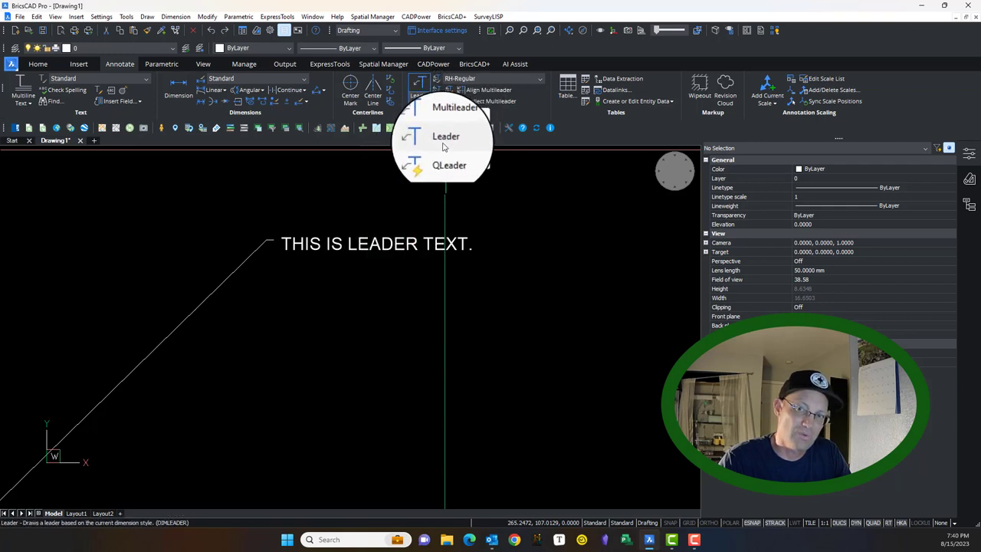
left_click(335, 222)
key("Escape")
scroll(298, 243, "down", 2)
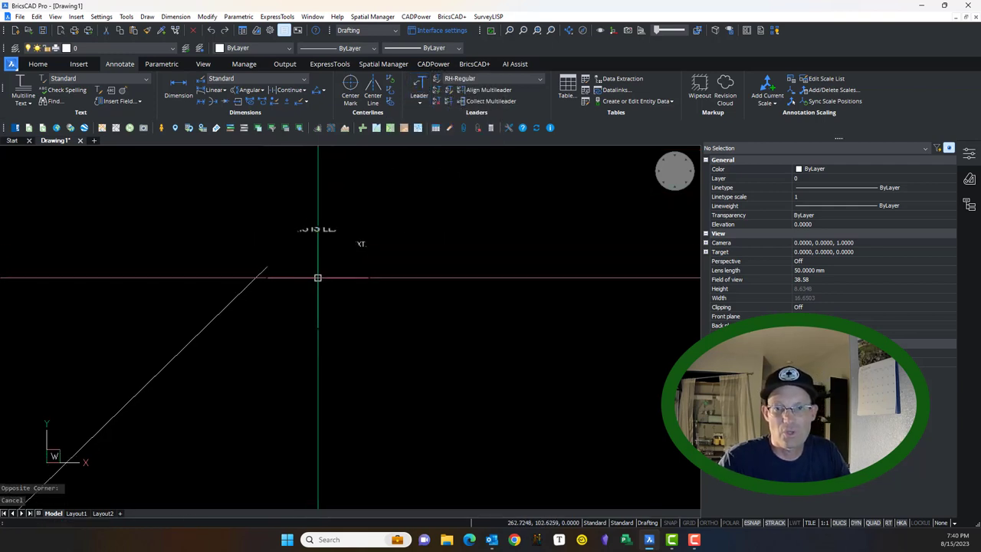
Delete the leader text and the leader line.
left_click(317, 277)
left_click(297, 211)
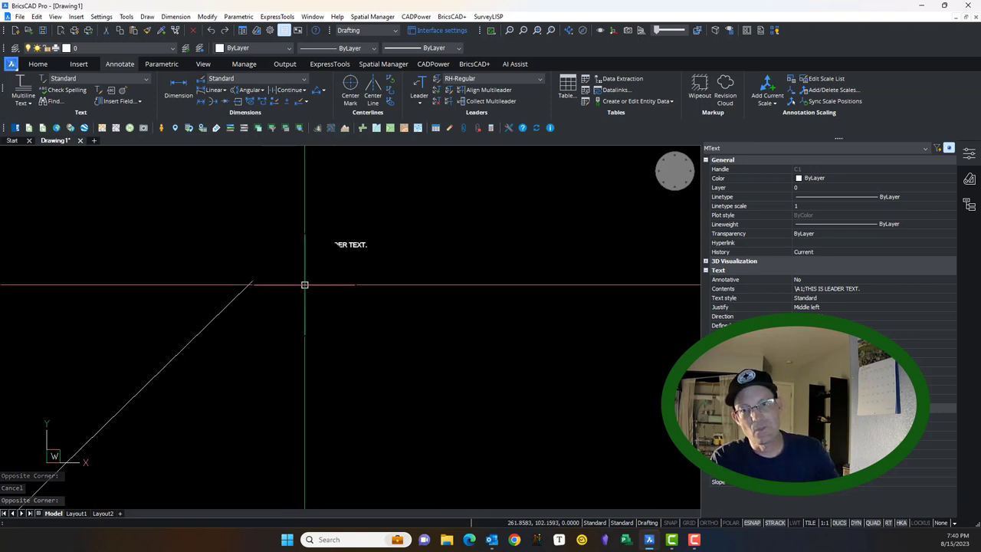
scroll(304, 285, "down", 2)
key("Delete")
left_click(328, 343)
left_click(281, 277)
key("Delete")
Create a multileader pointing at the polyline's upper middle vertex with the two-line text "THIS IS A MULTILEADER." and "THIS IT THE SECOND LINE.".
scroll(304, 270, "down", 2)
middle_click_drag(268, 340, 338, 253)
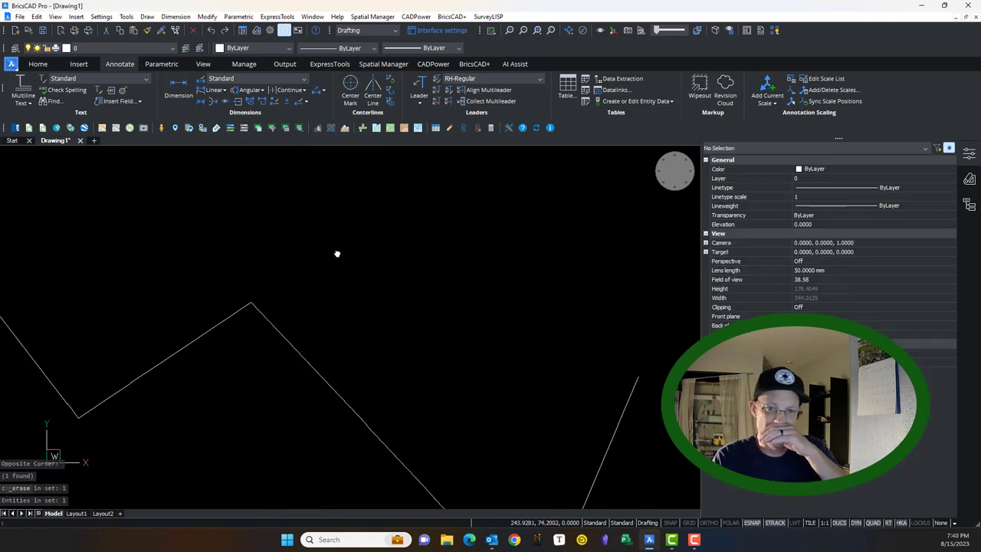
scroll(276, 280, "up", 2)
scroll(306, 240, "up", 2)
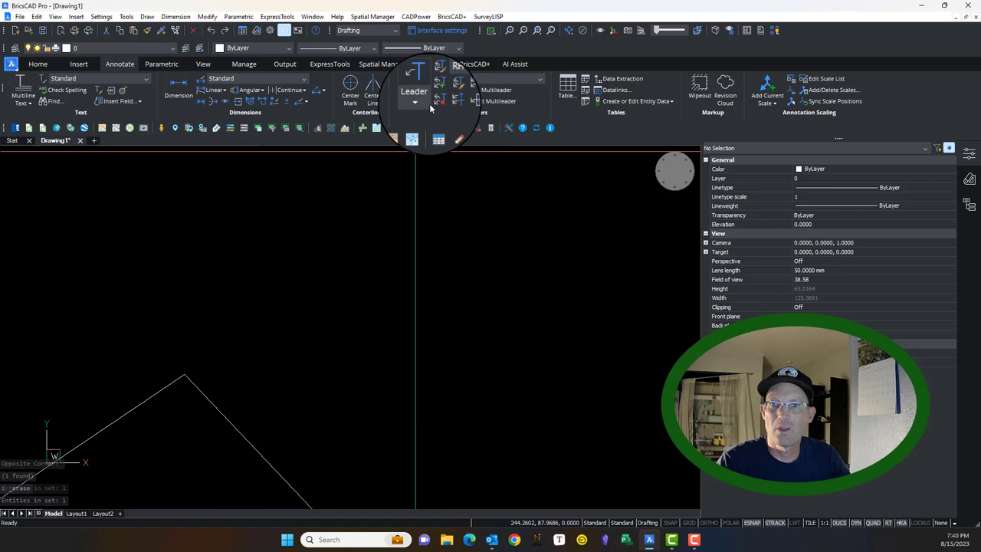
left_click(419, 103)
left_click(431, 117)
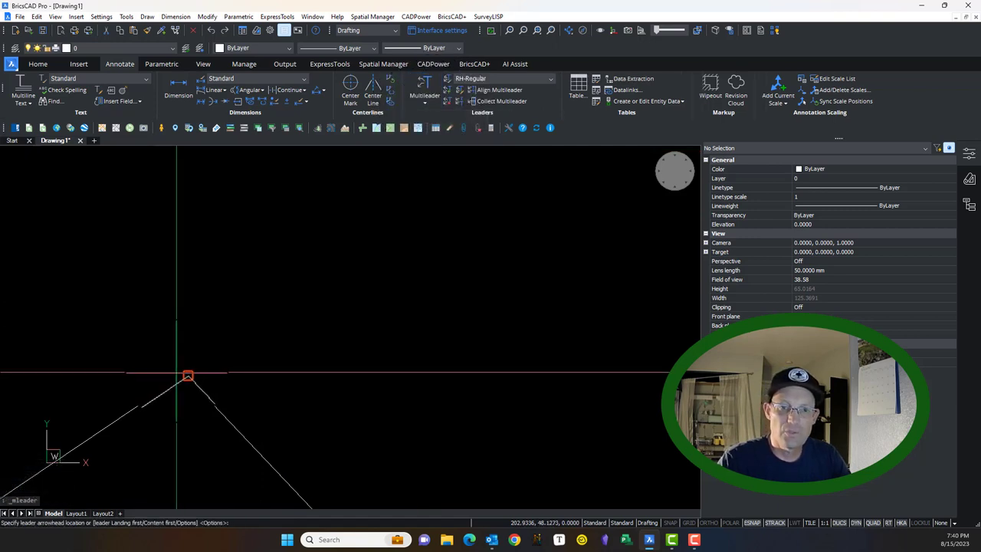
left_click(186, 376)
left_click(329, 220)
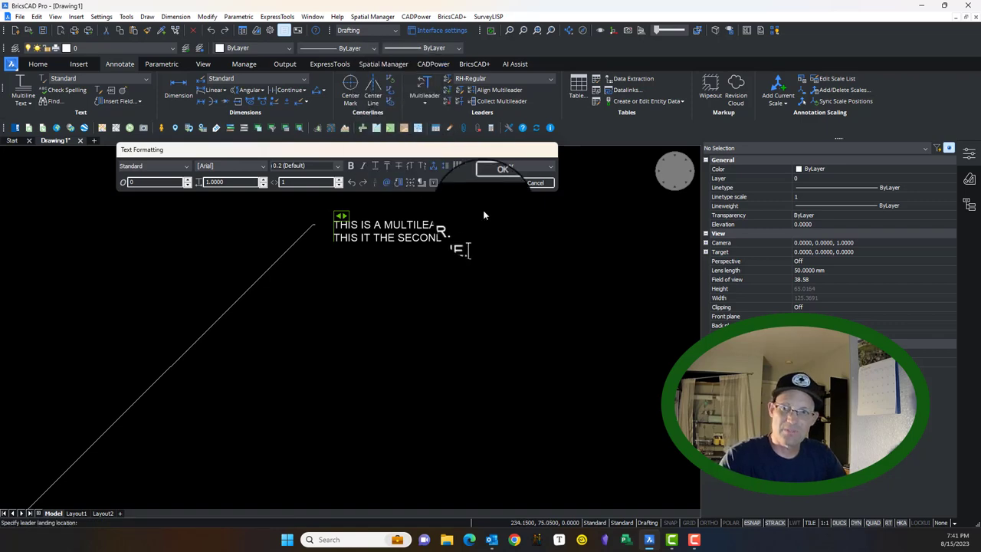
left_click(496, 183)
key("Escape")
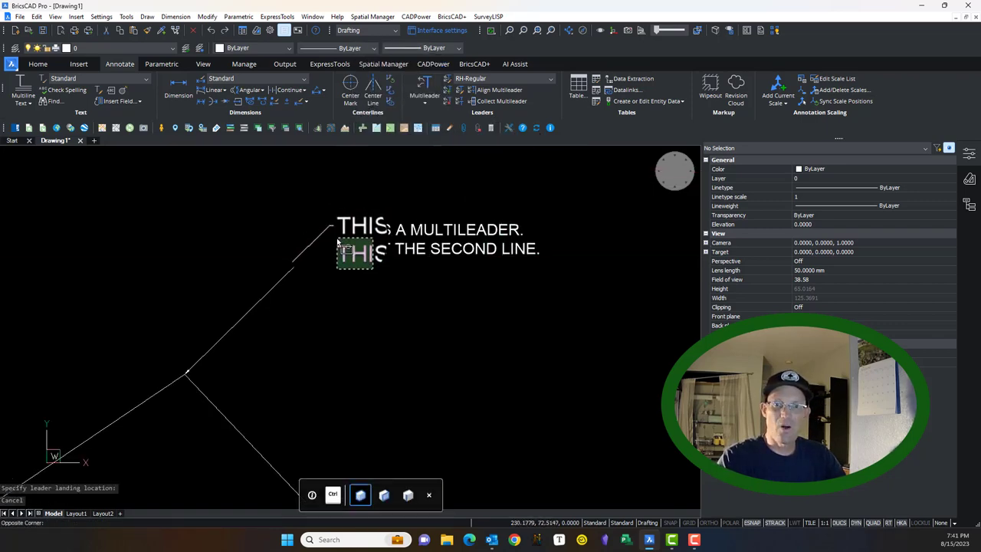
Select the multileader through its text and through its line to check whether both belong to one object.
left_click(341, 252)
key("Escape")
left_click(284, 332)
left_click(239, 263)
key("Escape")
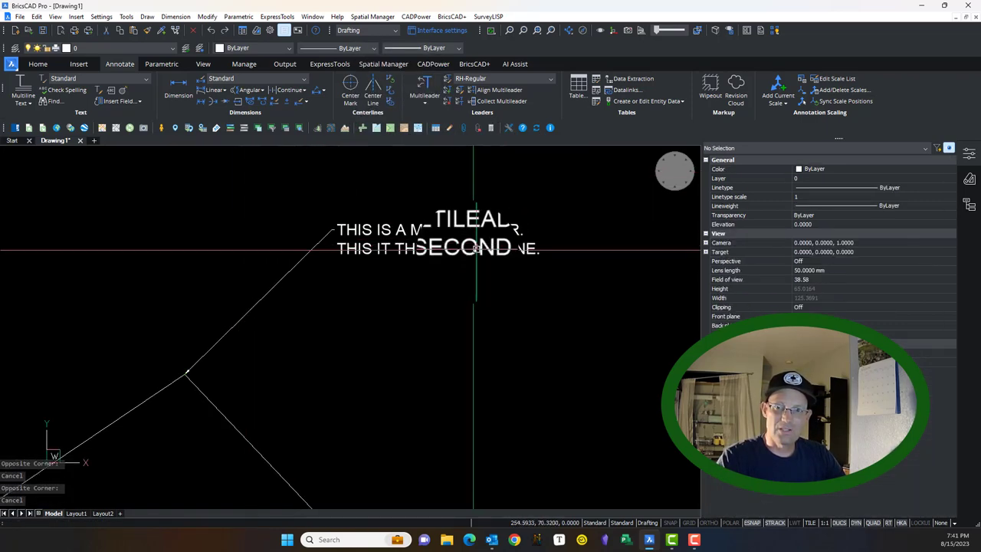
left_click(427, 239)
left_click(317, 251)
key("Escape")
Select the multileader, examine its leader and text properties down to the overall scale, and clear the selection.
scroll(351, 229, "up", 2)
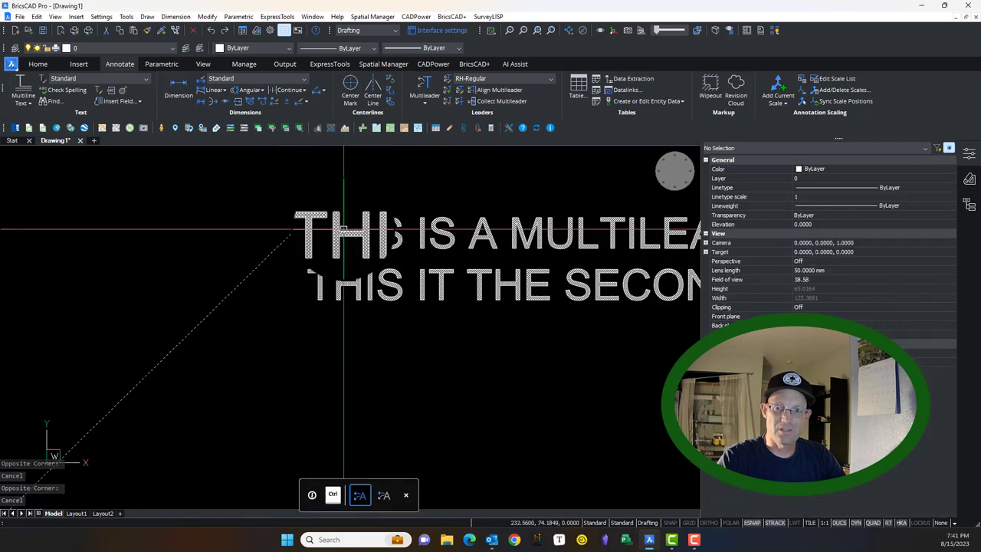
left_click(345, 228)
scroll(361, 256, "down", 3)
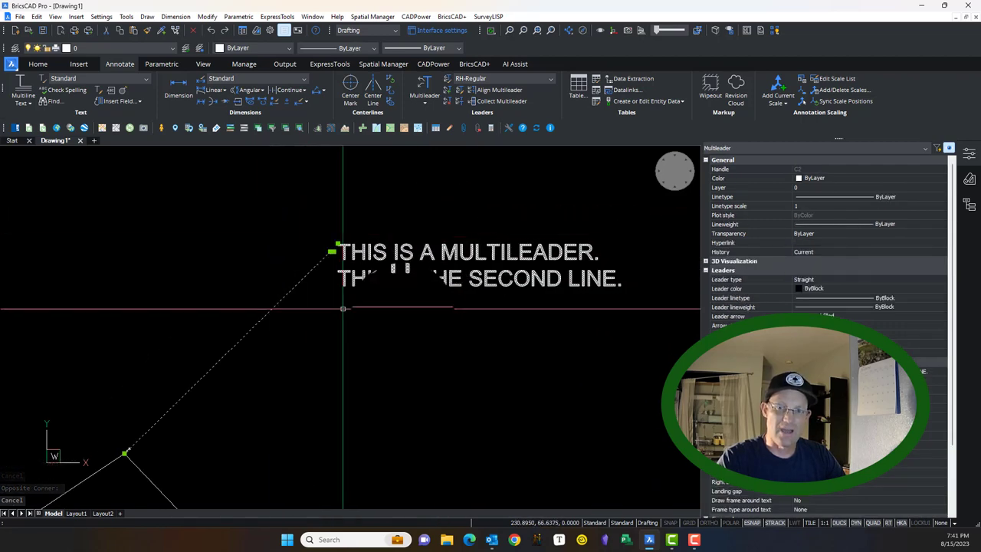
key("Escape")
left_click(463, 250)
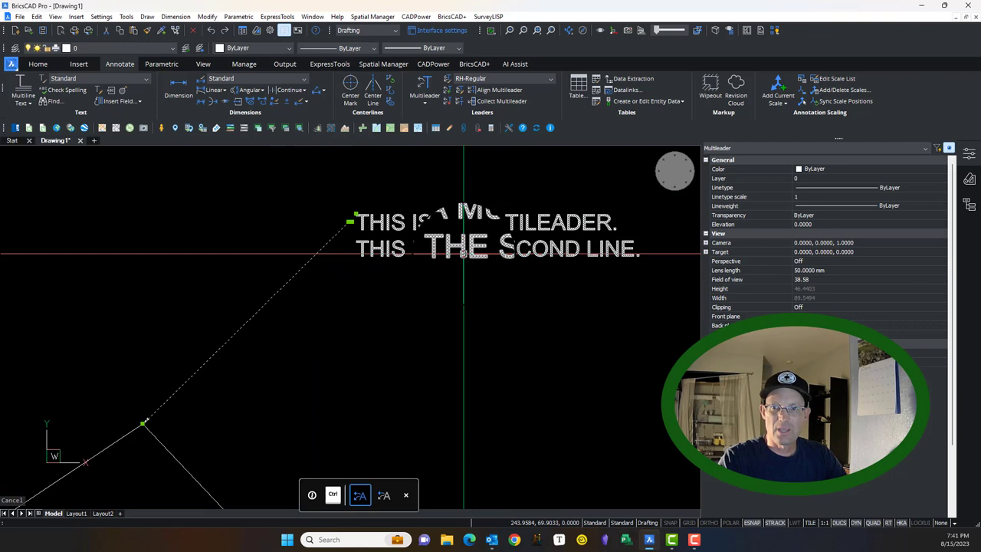
scroll(759, 301, "down", 3)
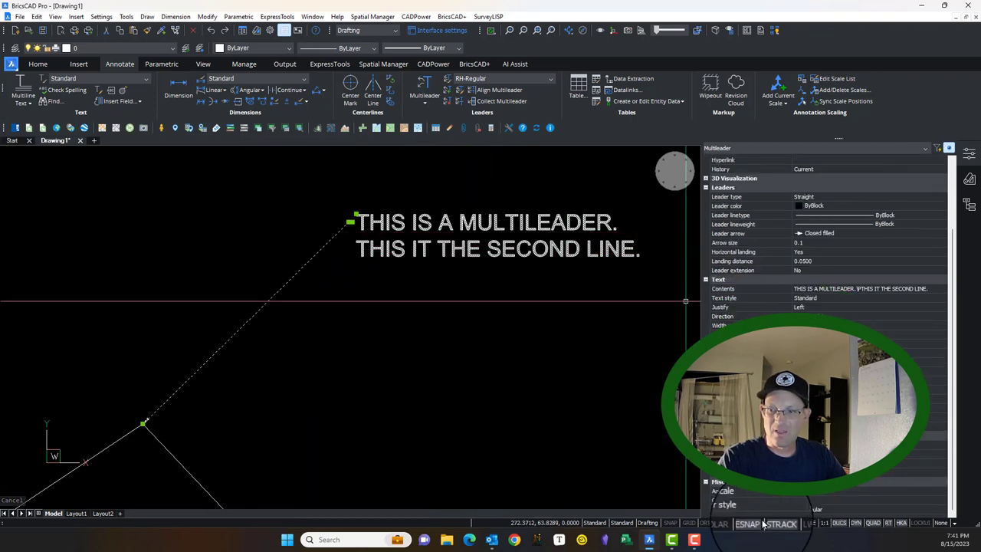
left_click(797, 500)
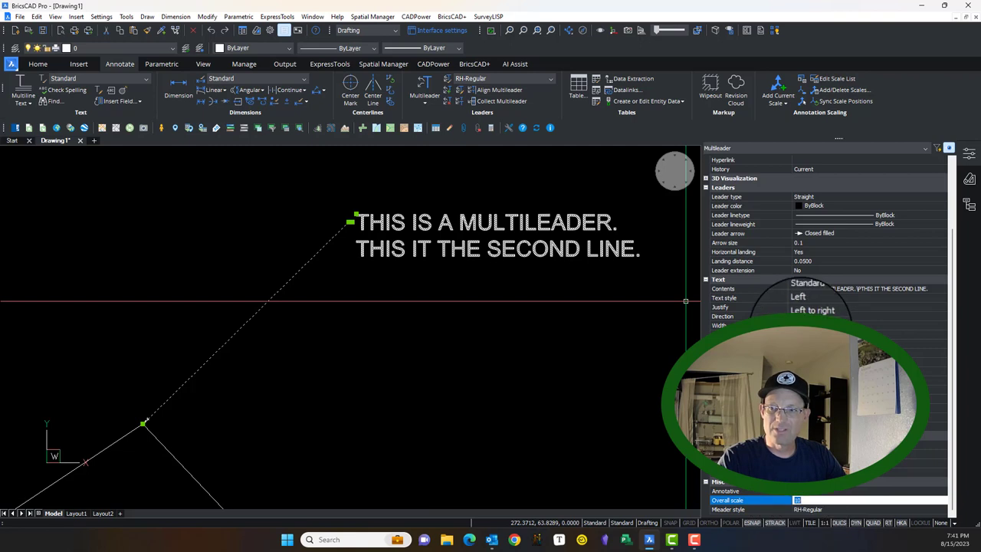
key("Escape")
Set the multileader's arrow size to 0.2 and reduce its text height.
left_click(261, 310)
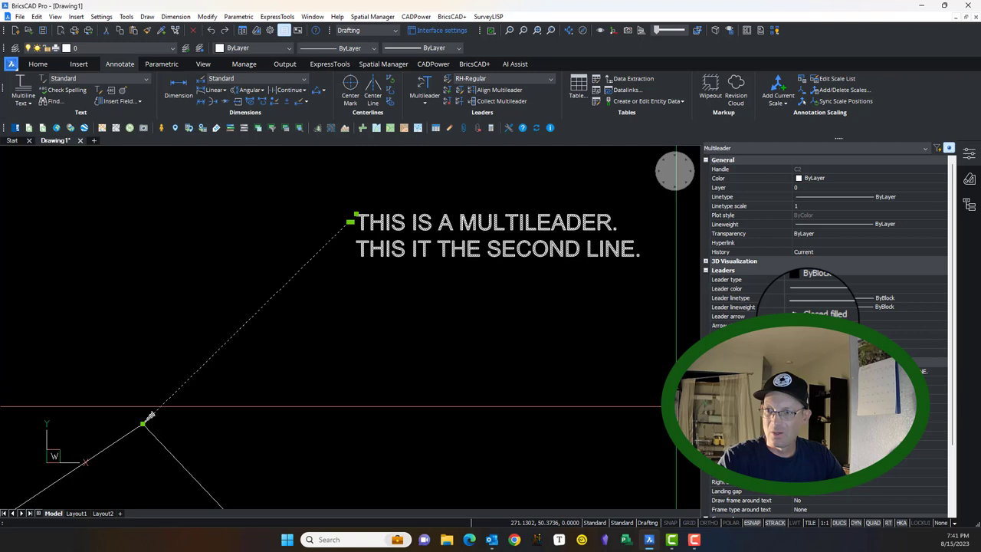
scroll(819, 295, "down", 2)
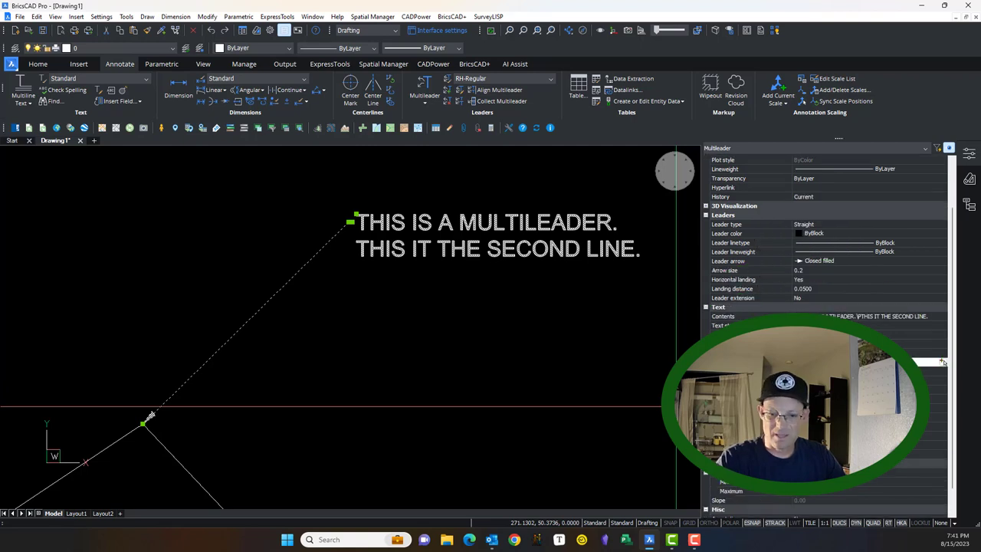
key("Return")
key("Escape")
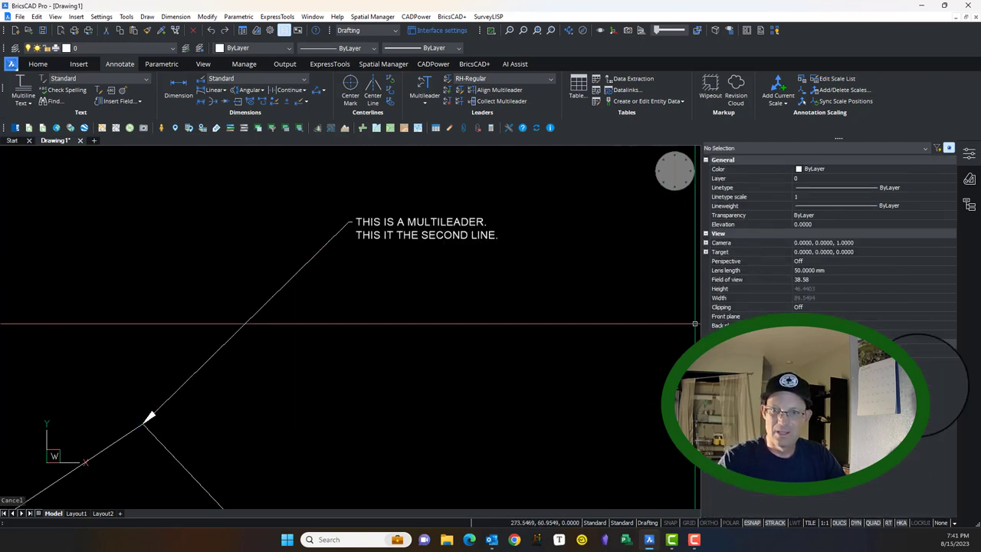
Set the multileader's overall scale to 40.
left_click(458, 326)
left_click(330, 206)
scroll(905, 314, "down", 3)
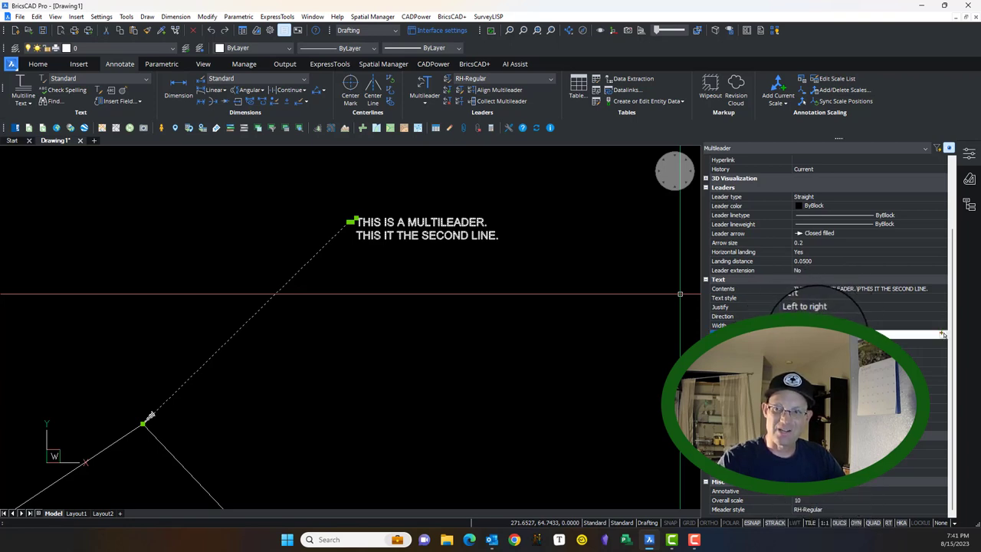
left_click(813, 503)
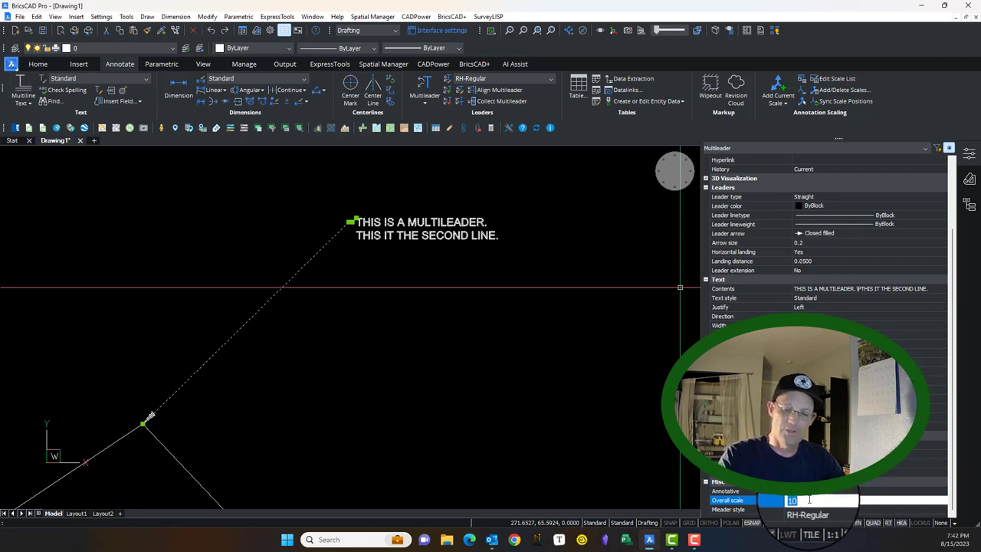
type("40")
key("Return")
scroll(368, 295, "down", 3)
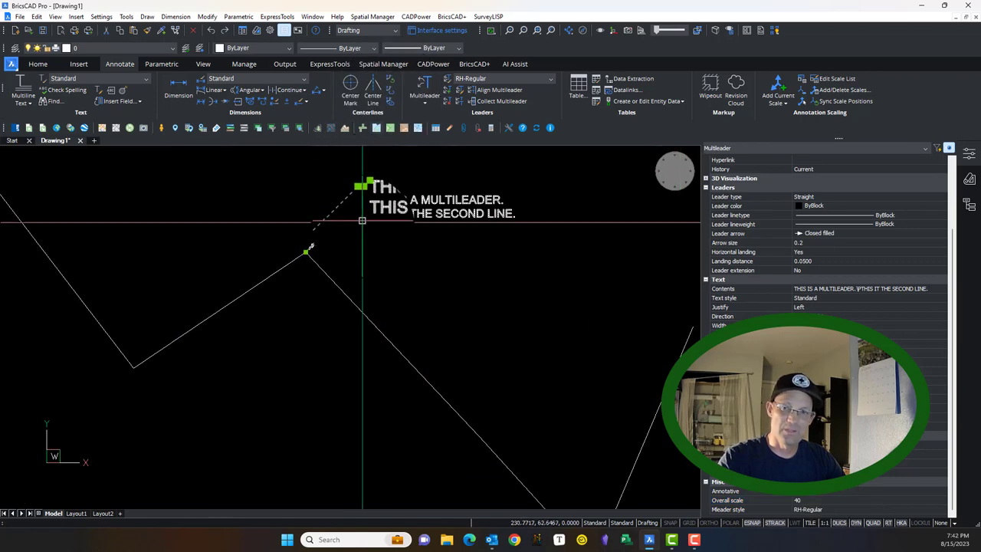
scroll(410, 299, "up", 3)
scroll(411, 291, "down", 3)
scroll(340, 272, "up", 3)
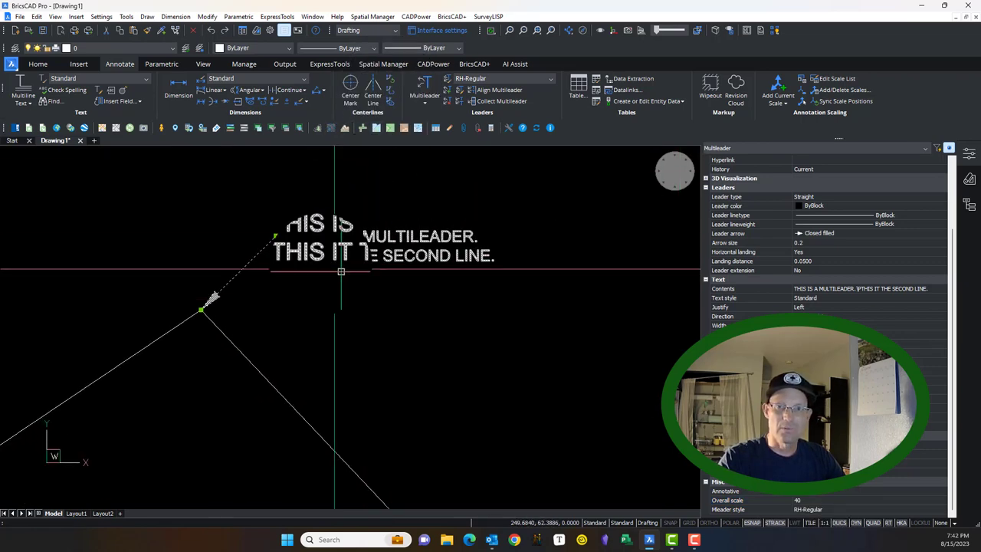
scroll(372, 253, "down", 2)
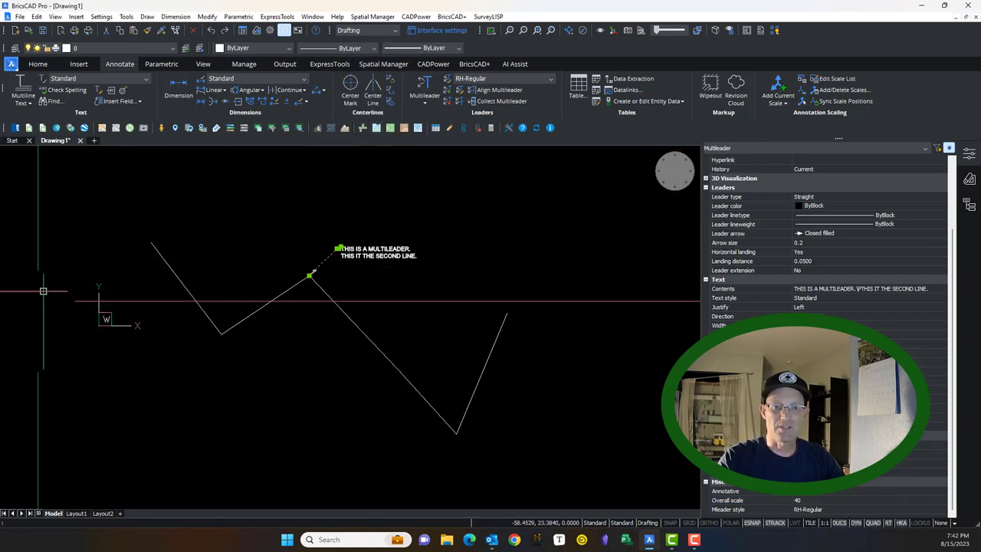
scroll(381, 234, "up", 3)
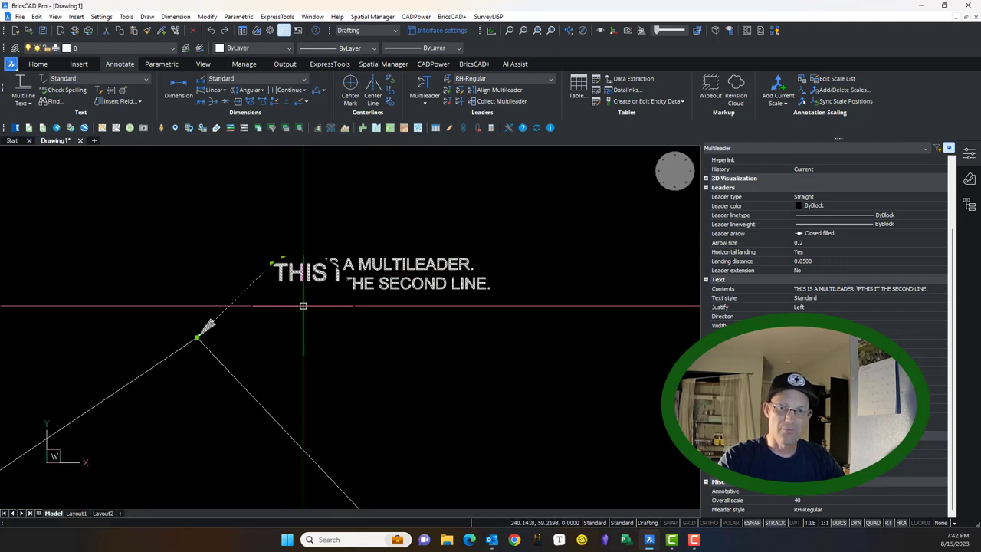
Move the multileader's text by its grips to several spots above the polyline vertex to test how the leader line follows.
scroll(284, 312, "down", 4)
scroll(285, 312, "up", 4)
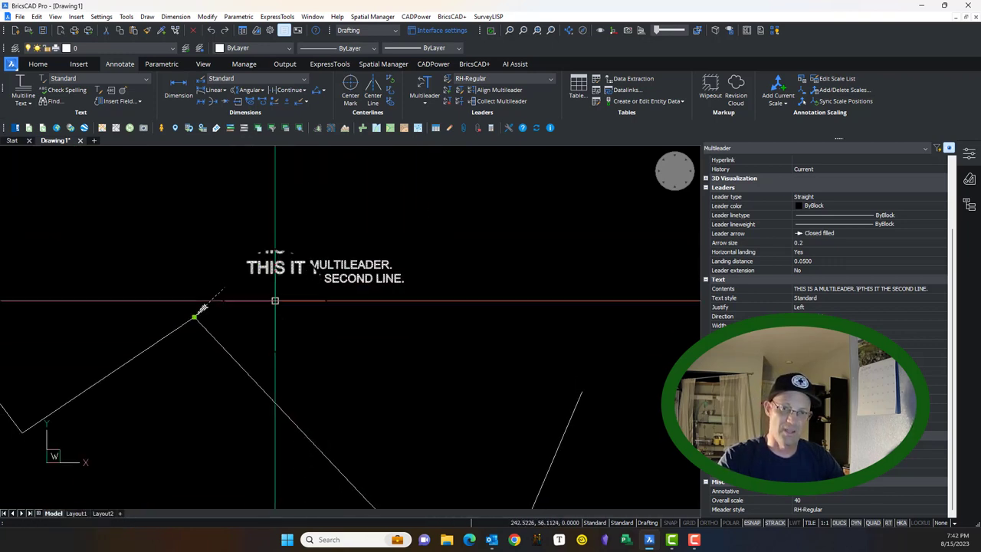
left_click(249, 265)
left_click(358, 186)
key("Escape")
left_click(381, 198)
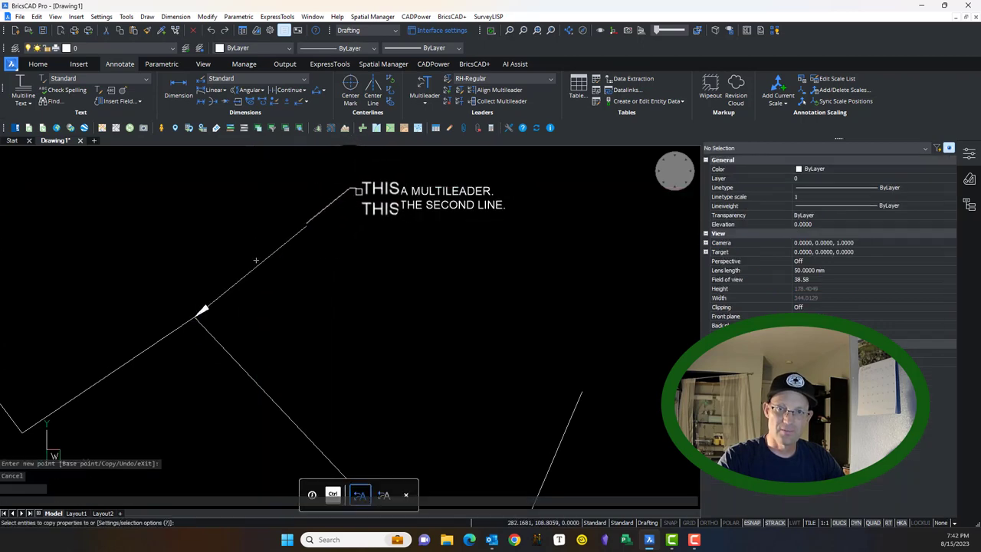
key("Escape")
left_click(381, 198)
left_click(335, 187)
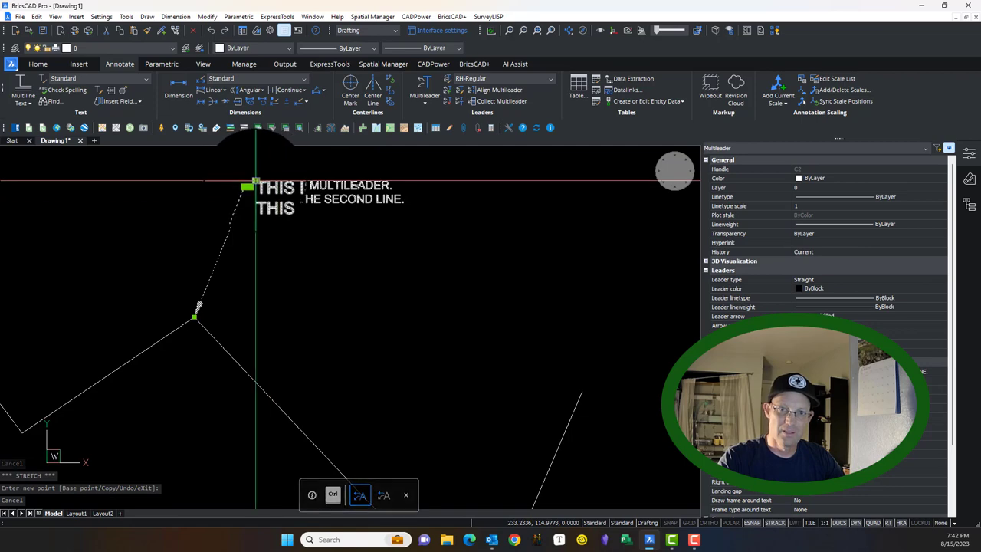
left_click(338, 230)
key("Escape")
scroll(329, 306, "up", 4)
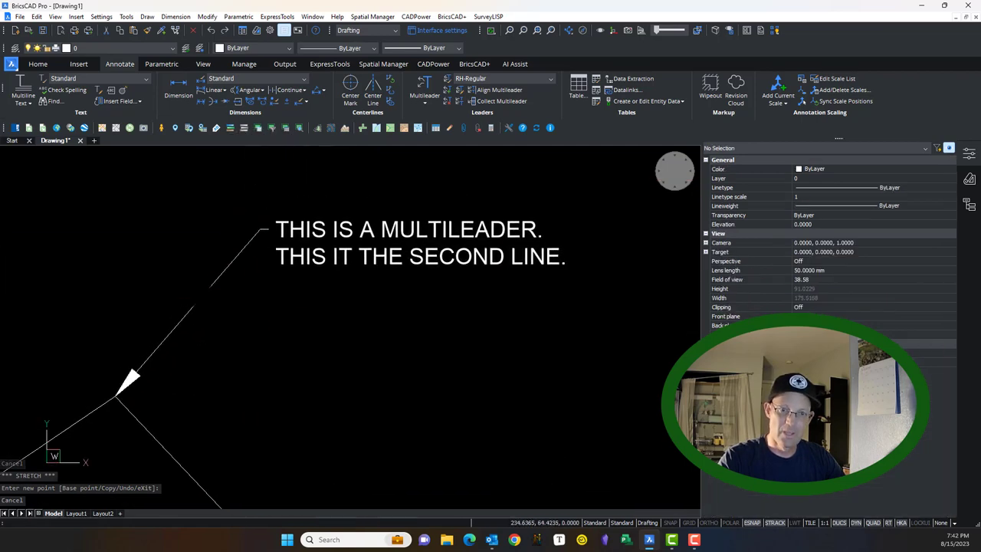
Select the multileader through its leader line, look through its leader and arrow properties, and clear the selection.
left_click(196, 270)
left_click(200, 278)
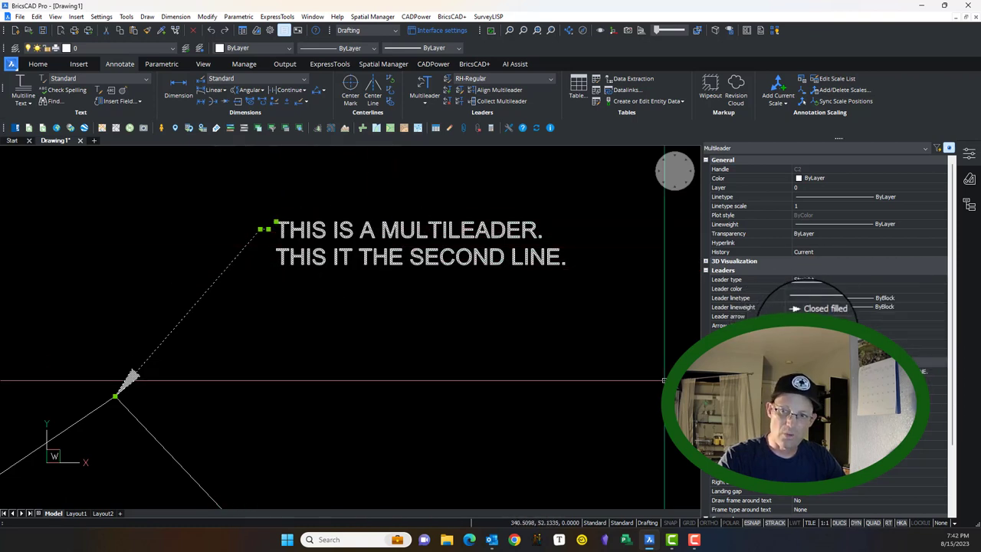
scroll(816, 307, "down", 3)
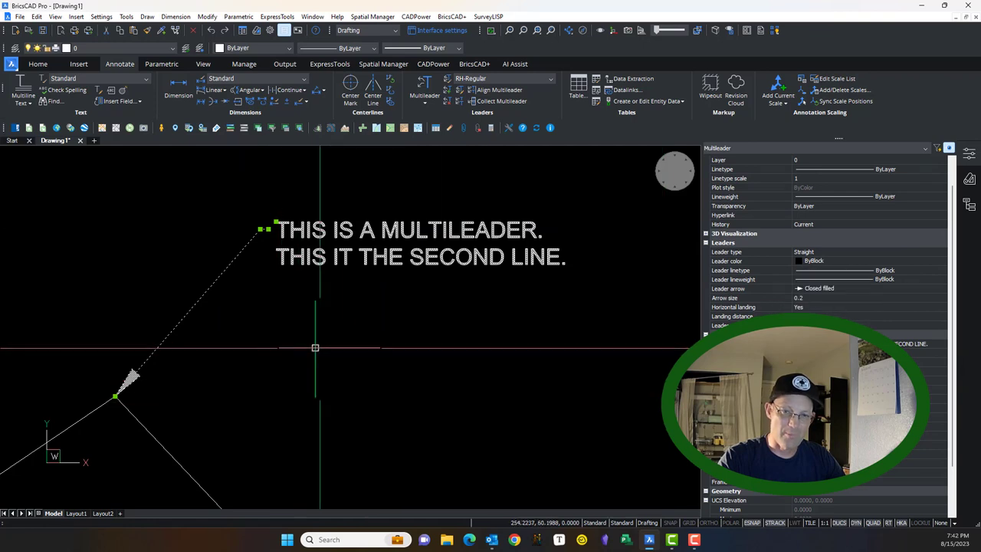
key("Escape")
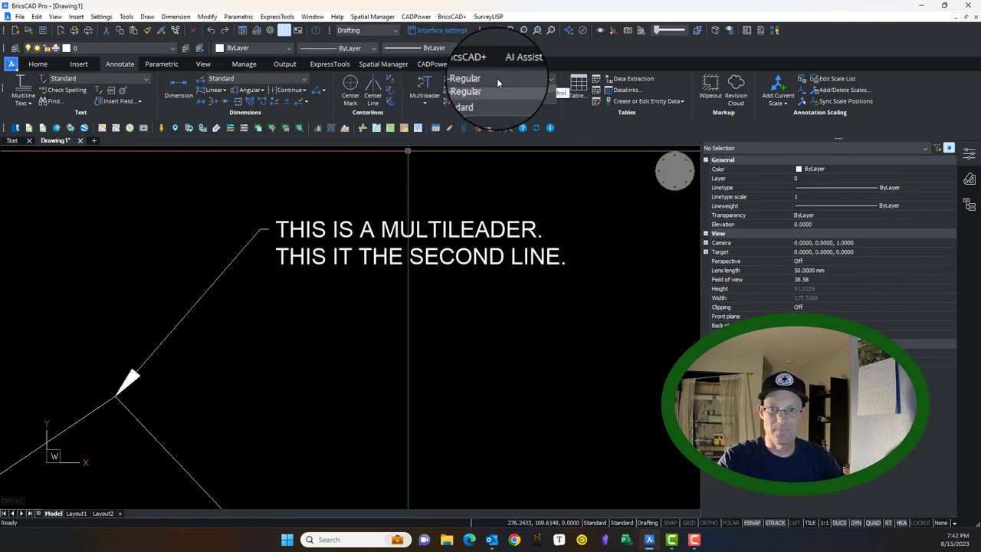
Open the multileader style settings and compare the Standard and RH-Regular styles.
left_click(450, 86)
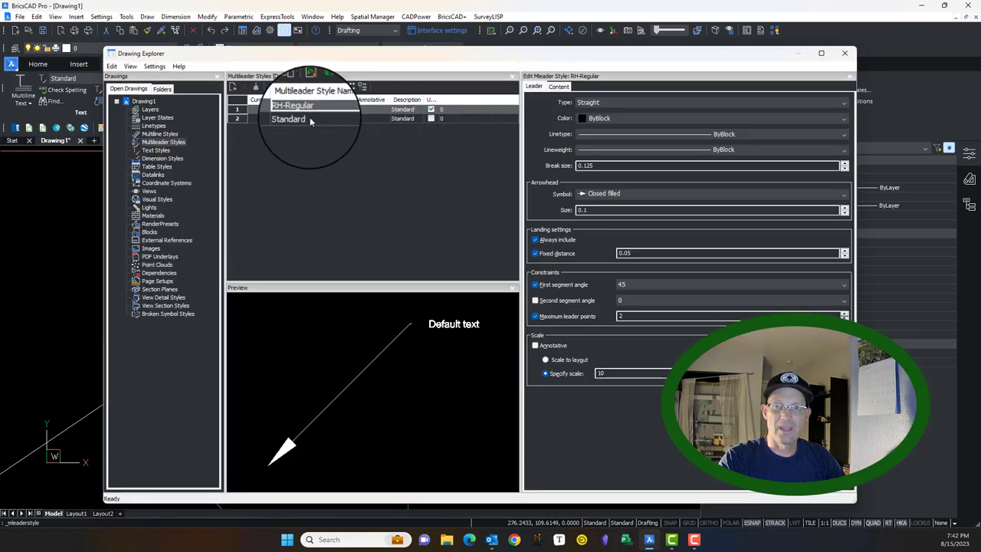
left_click(309, 118)
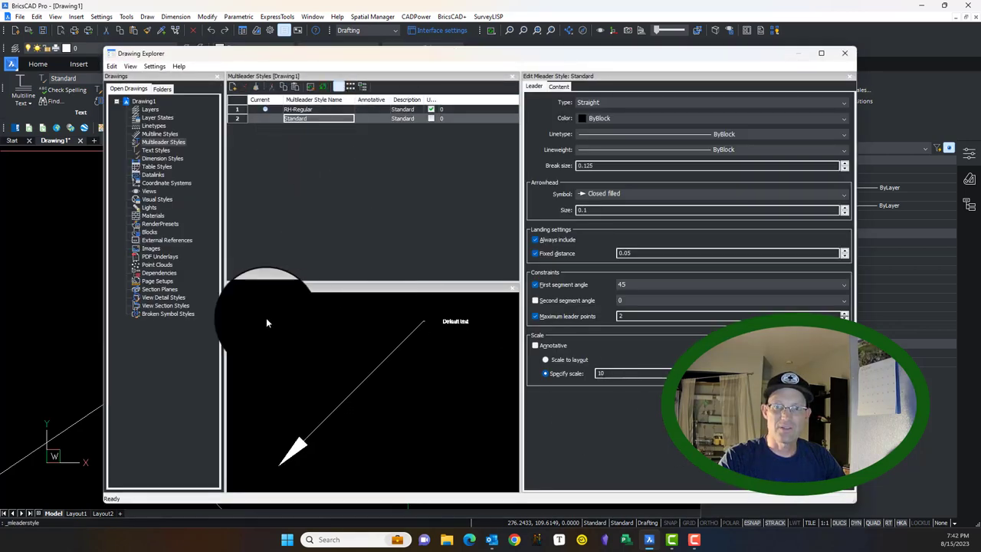
left_click(297, 109)
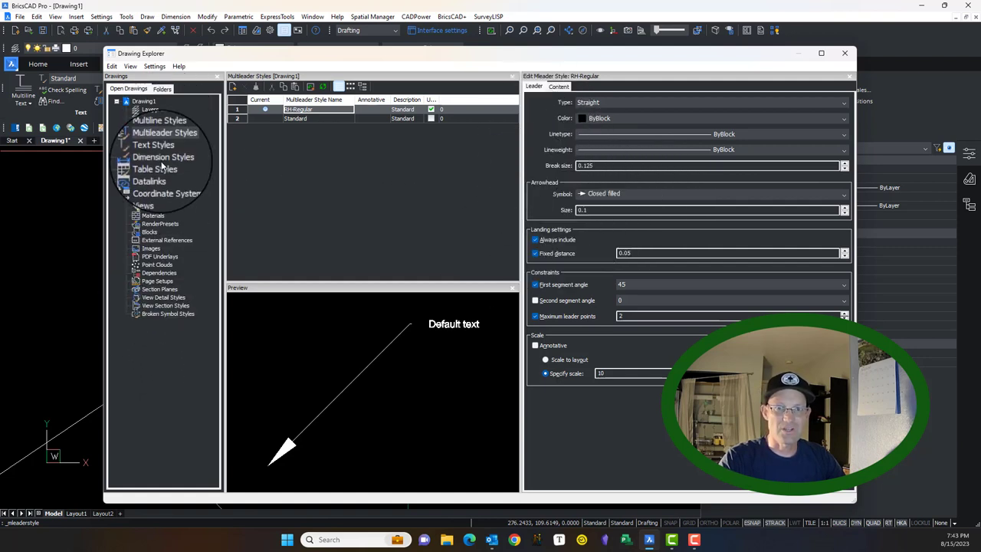
Create a new text style named "RH Regular" in the drawing's text styles.
left_click(161, 134)
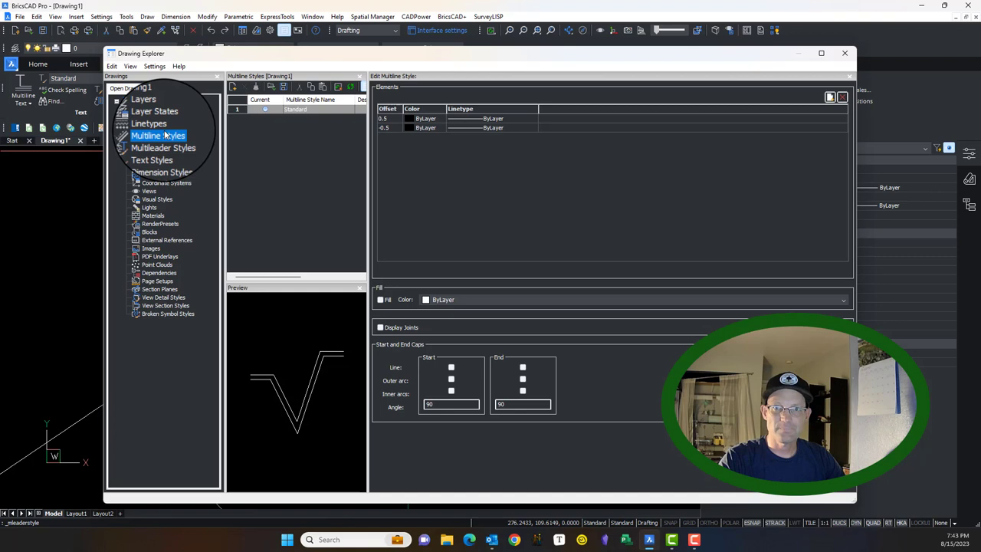
left_click(157, 150)
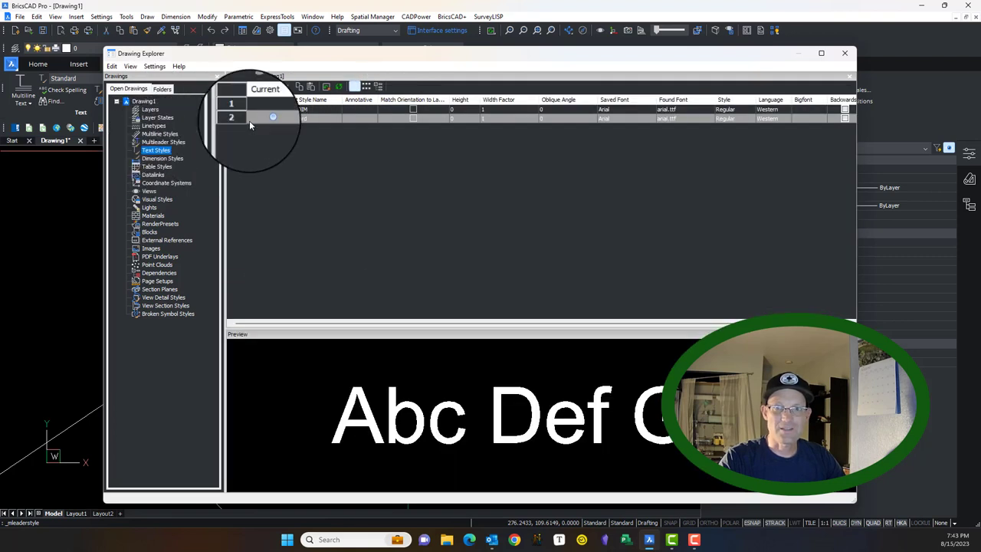
left_click(233, 86)
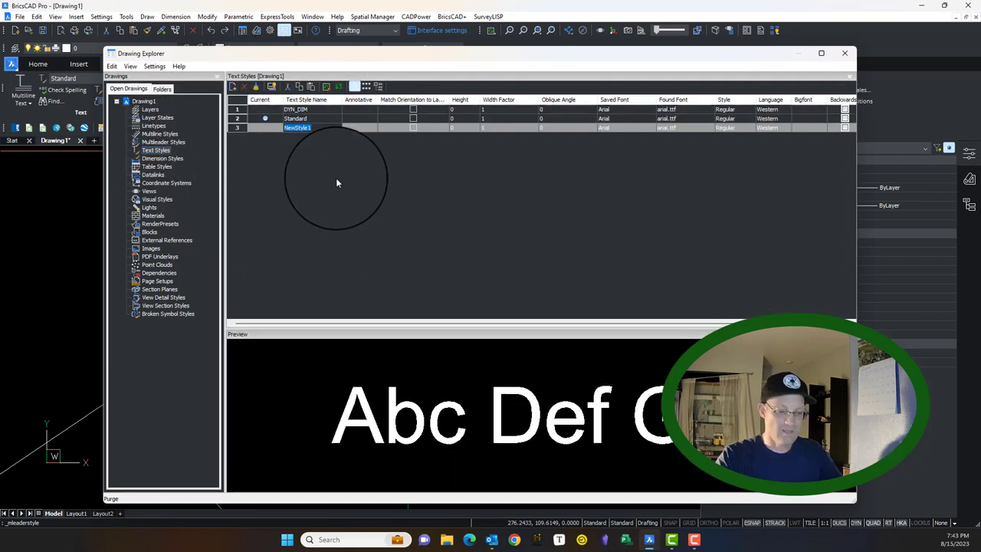
type("RH")
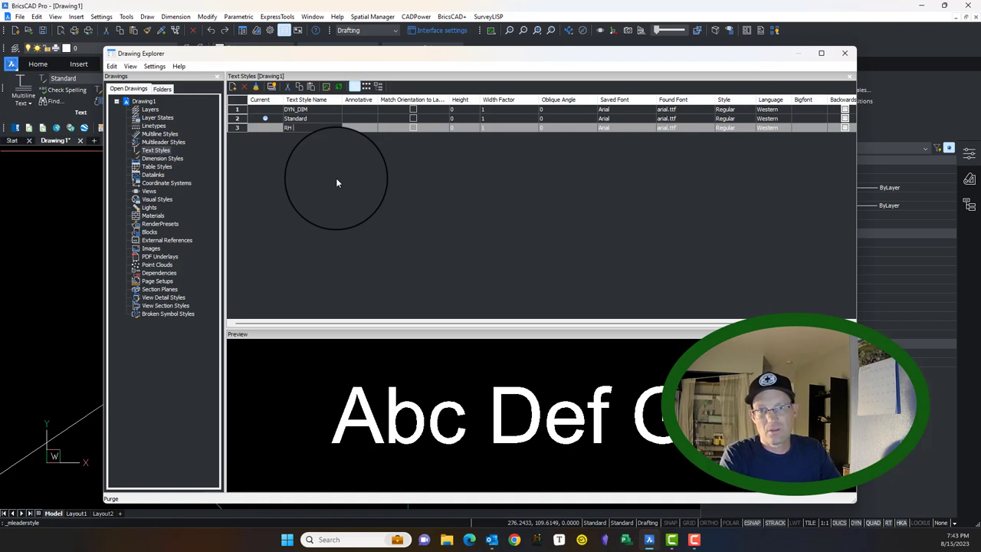
type(" Regular")
key("Return")
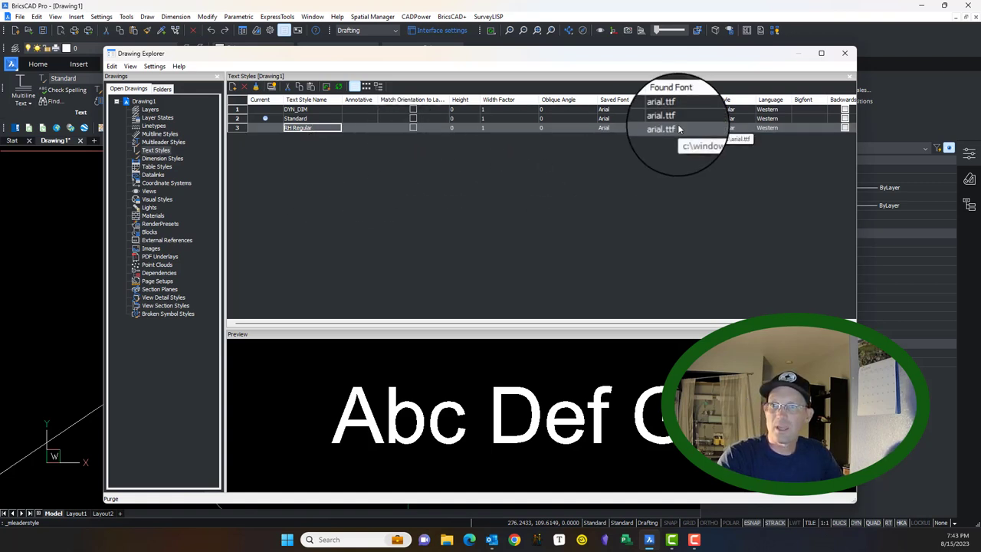
Set the font of the RH Regular text style to Dosis Medium.
left_click(620, 128)
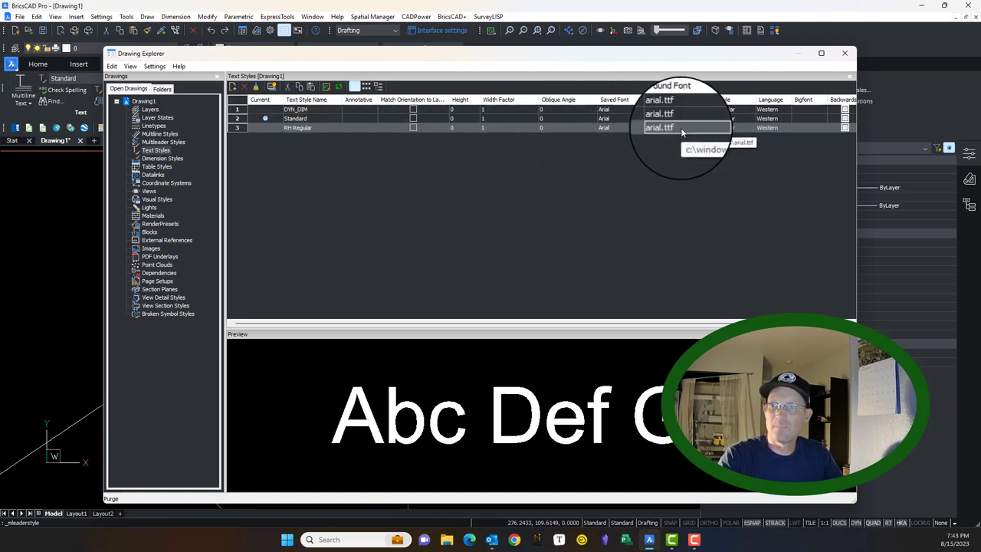
left_click(642, 127)
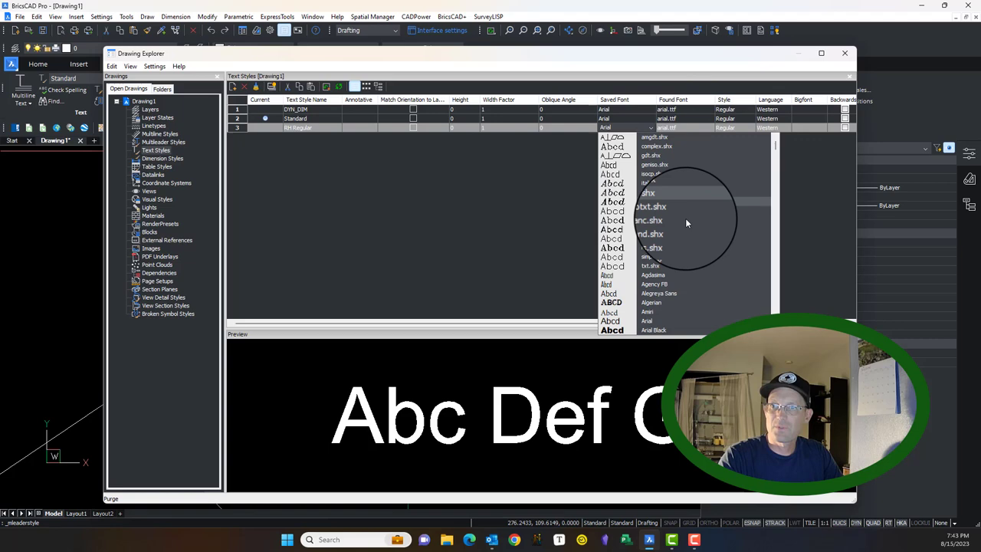
scroll(687, 275, "down", 10)
scroll(685, 276, "down", 5)
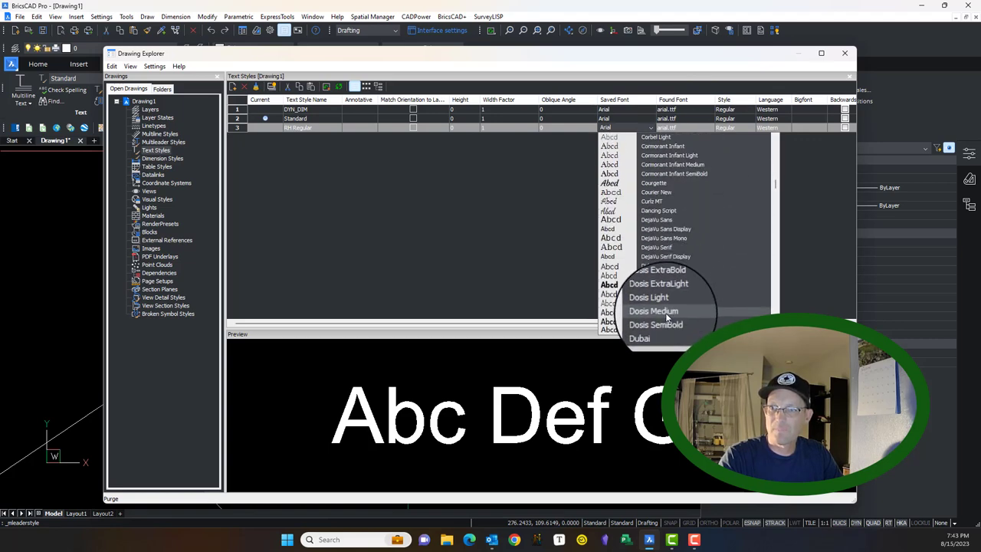
left_click(673, 311)
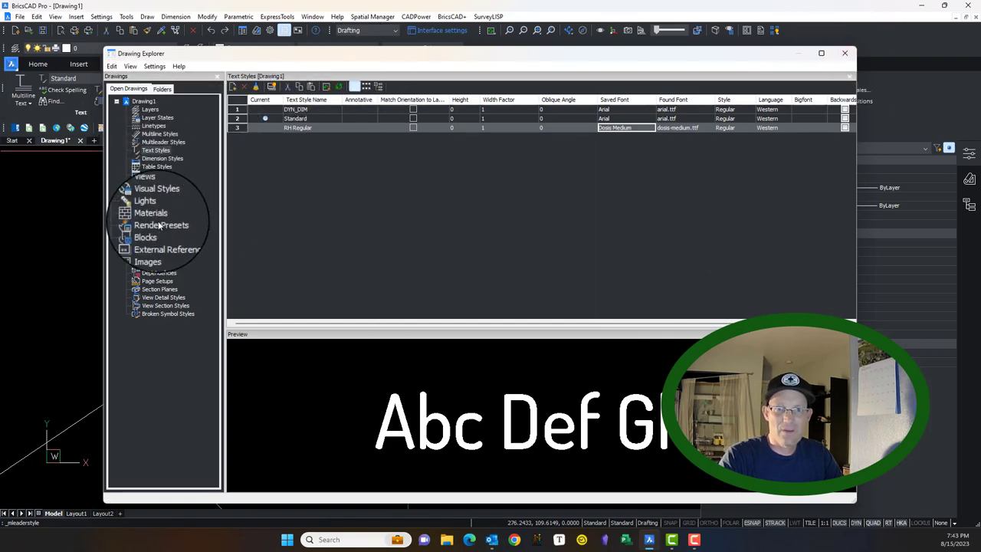
Return to the RH-Regular multileader style and set its content text height to 0.1500.
left_click(161, 158)
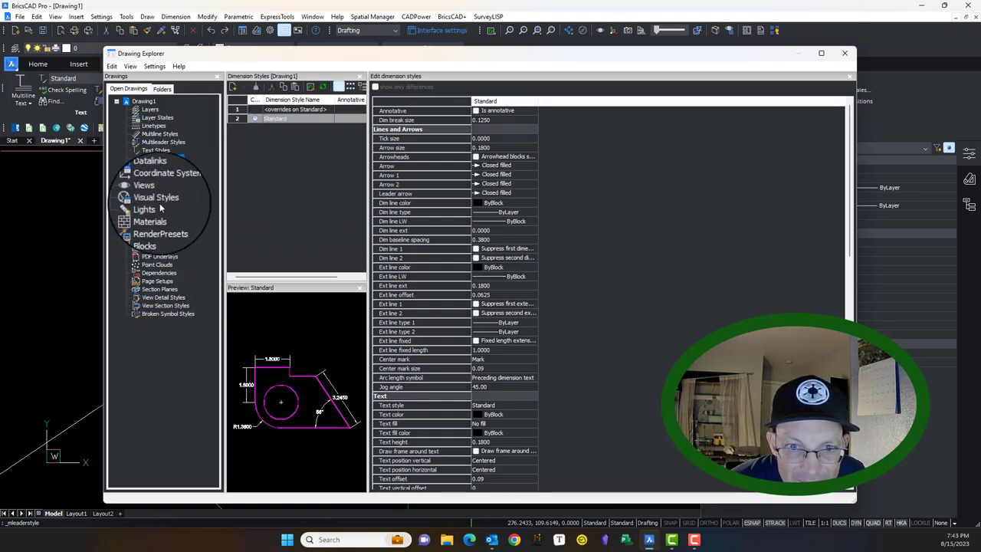
left_click(162, 142)
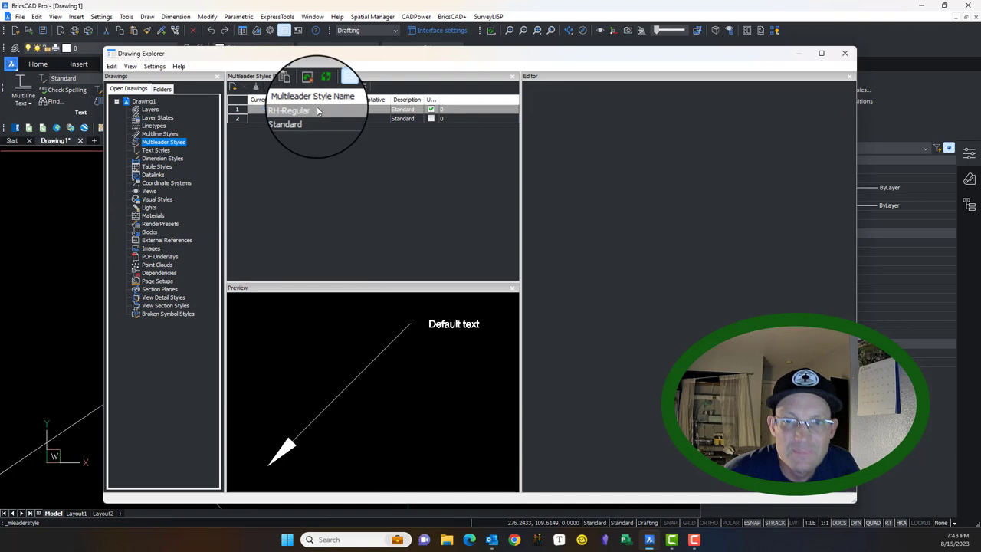
left_click(318, 111)
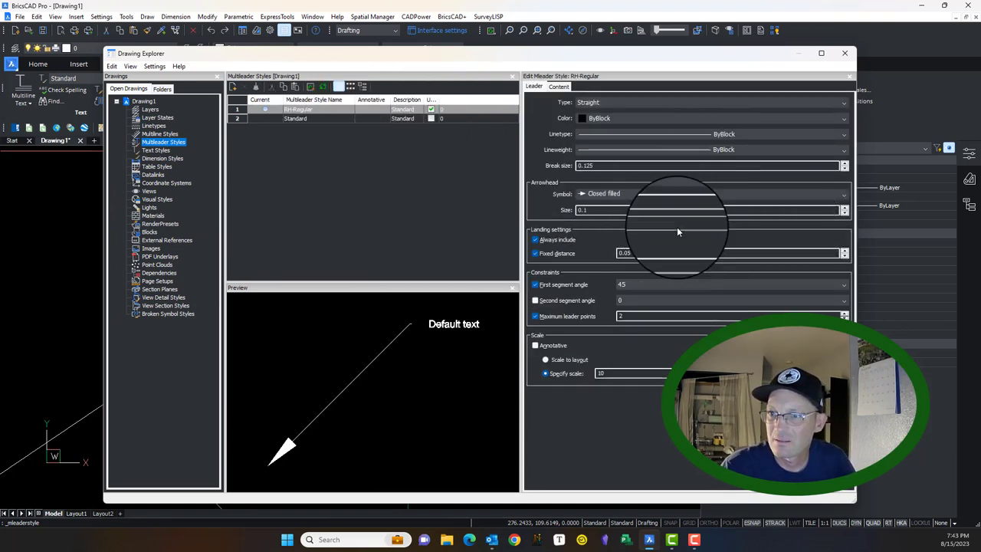
left_click(559, 87)
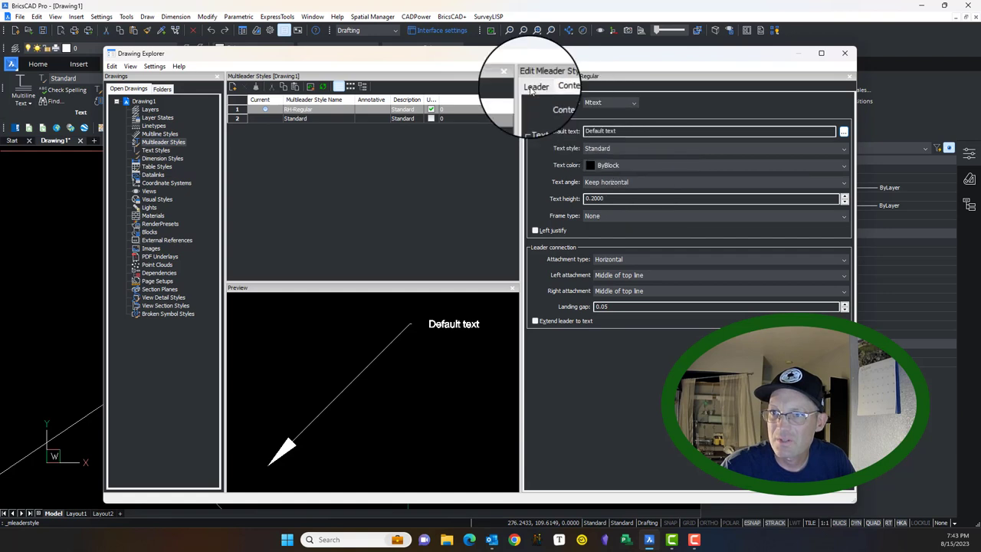
left_click(535, 86)
left_click(559, 87)
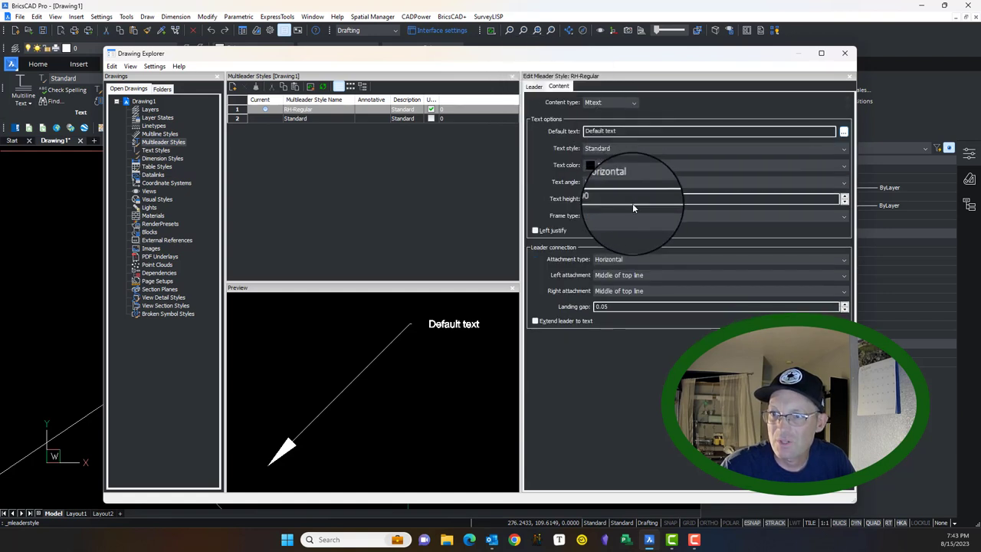
double_click(634, 201)
type("0.1")
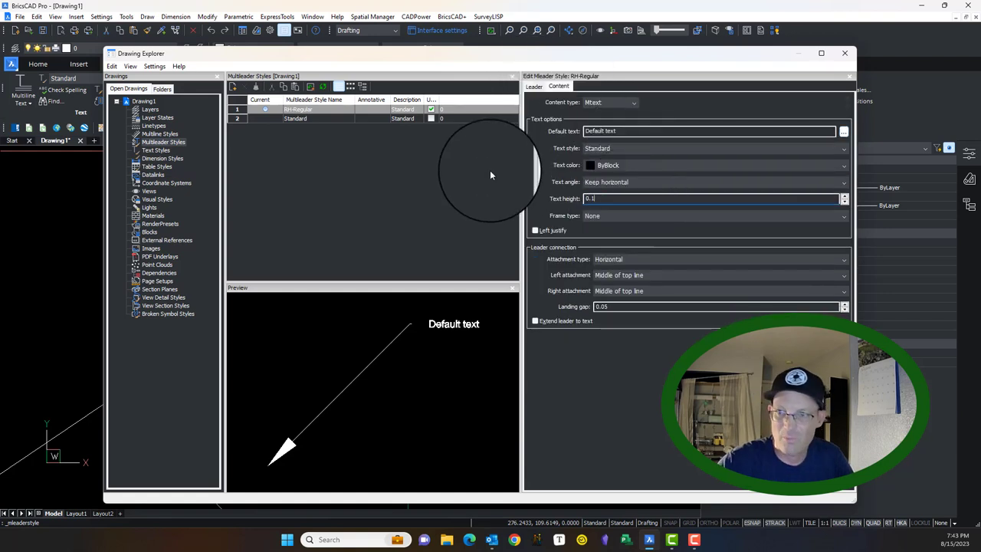
type("0")
key("BackSpace")
type("500")
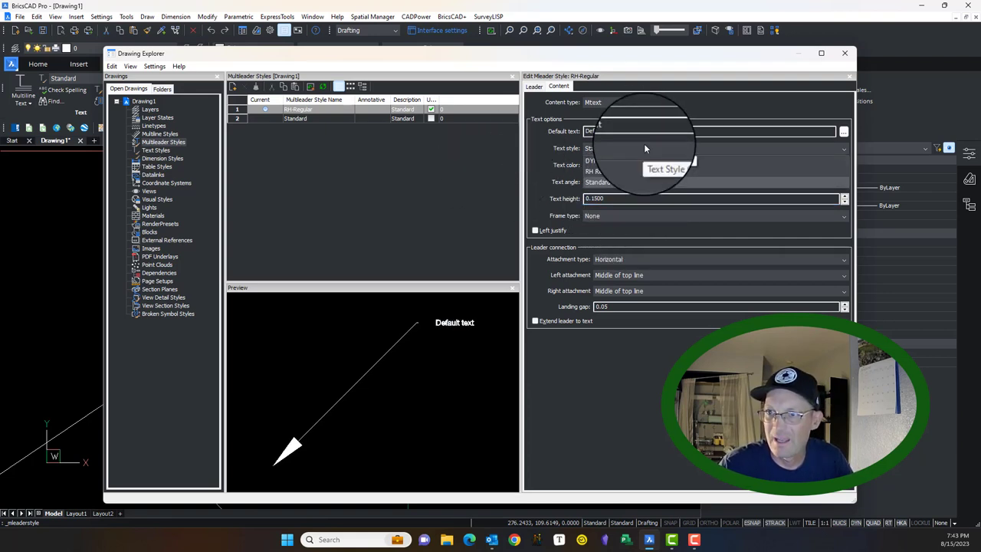
Assign the RH Regular text style to the RH-Regular multileader style and close the style settings.
left_click(643, 145)
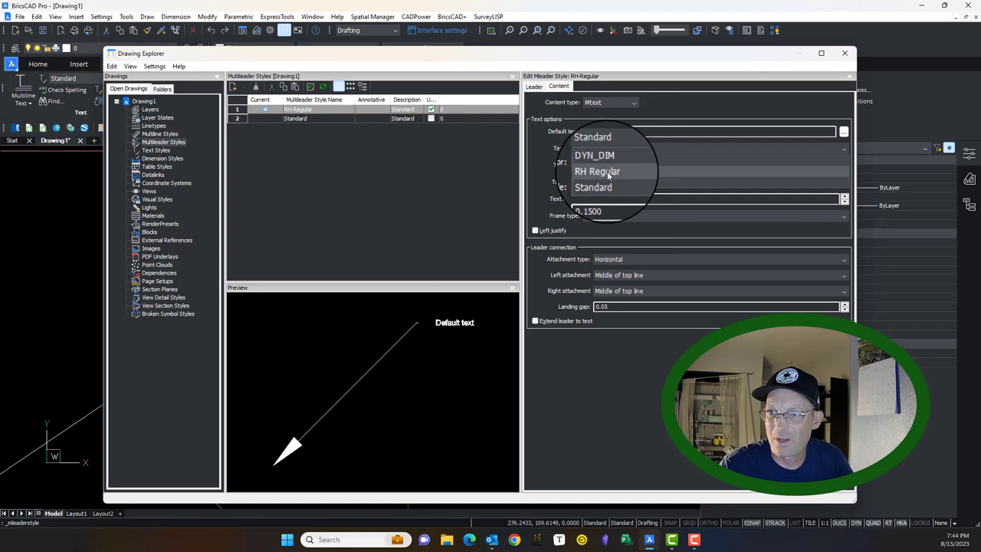
left_click(607, 172)
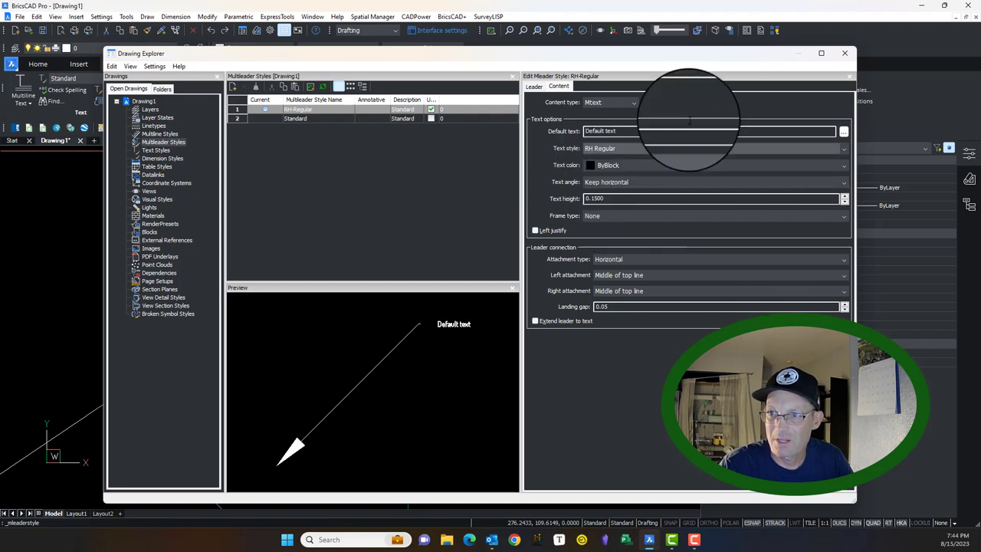
left_click(845, 55)
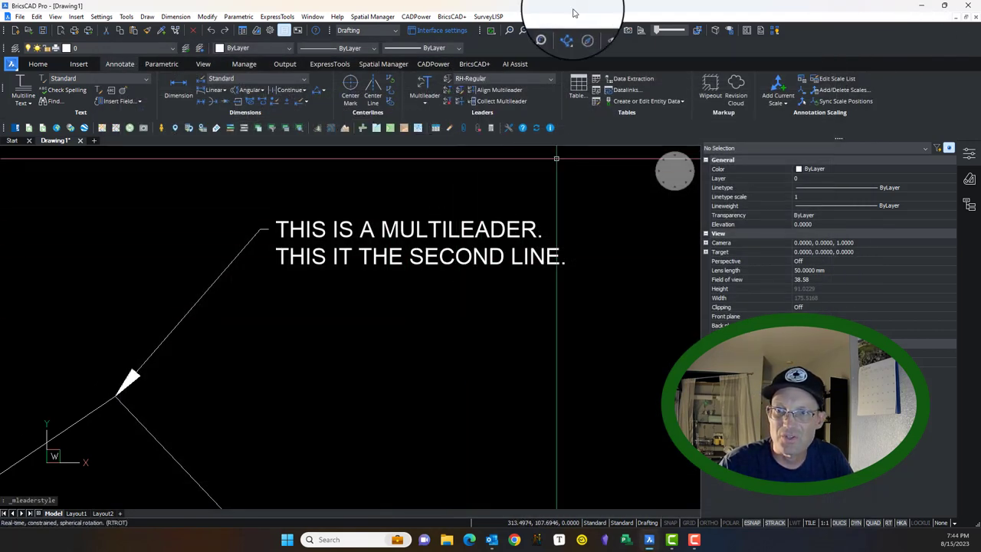
Make the Standard multileader style current and place a multileader reading "THIS IS A TEST." at the polyline's upper-left end.
left_click(524, 79)
left_click(470, 102)
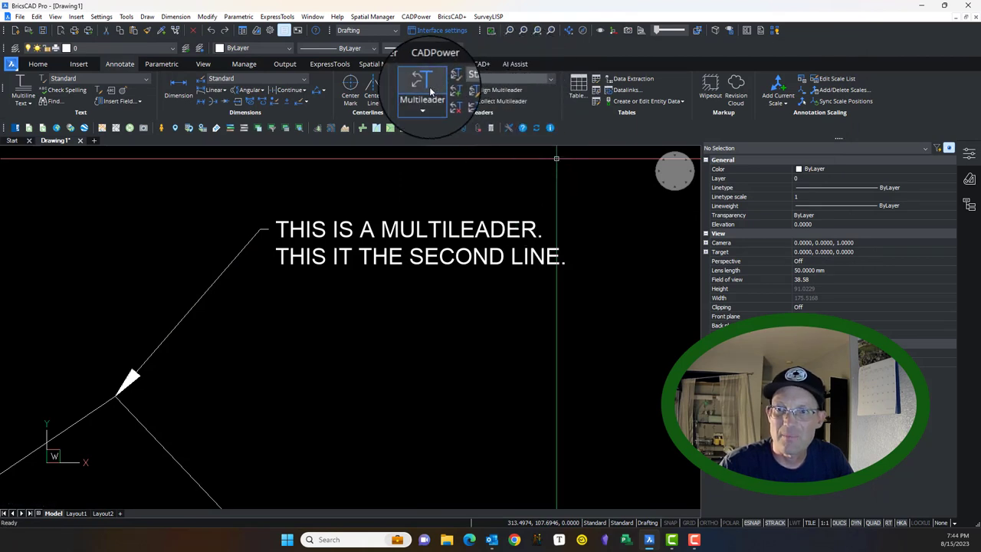
left_click(429, 87)
scroll(444, 109, "down", 3)
scroll(426, 268, "down", 2)
scroll(427, 269, "down", 3)
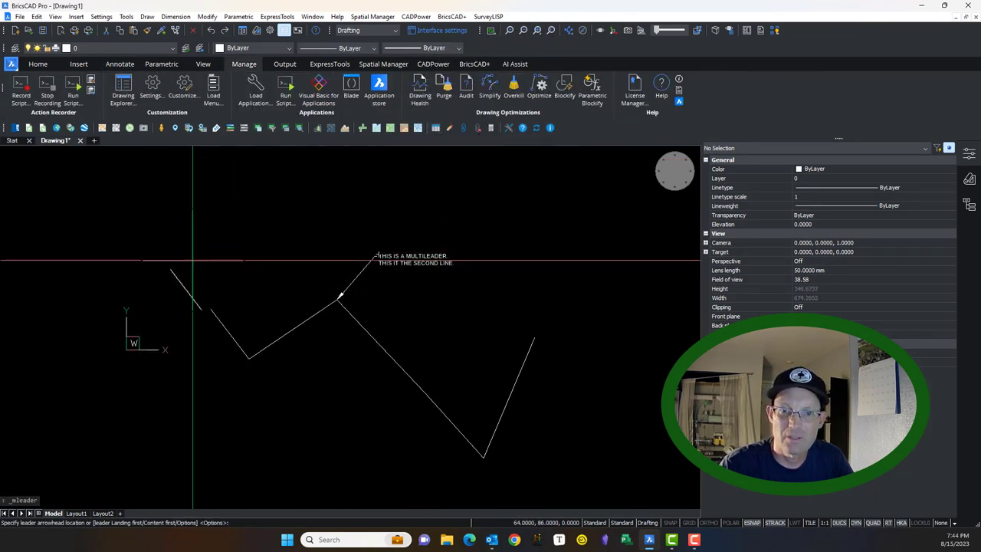
left_click(177, 266)
left_click(269, 197)
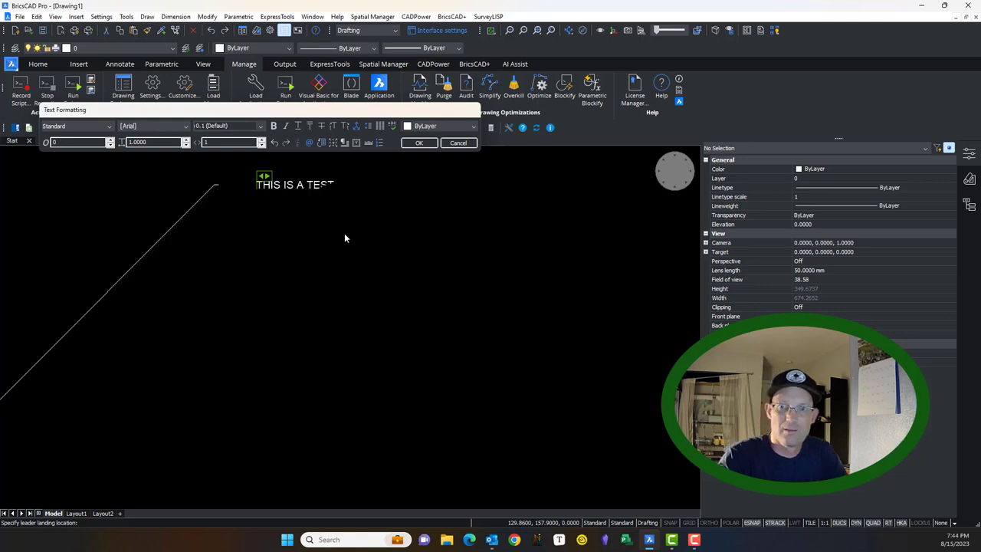
left_click(419, 143)
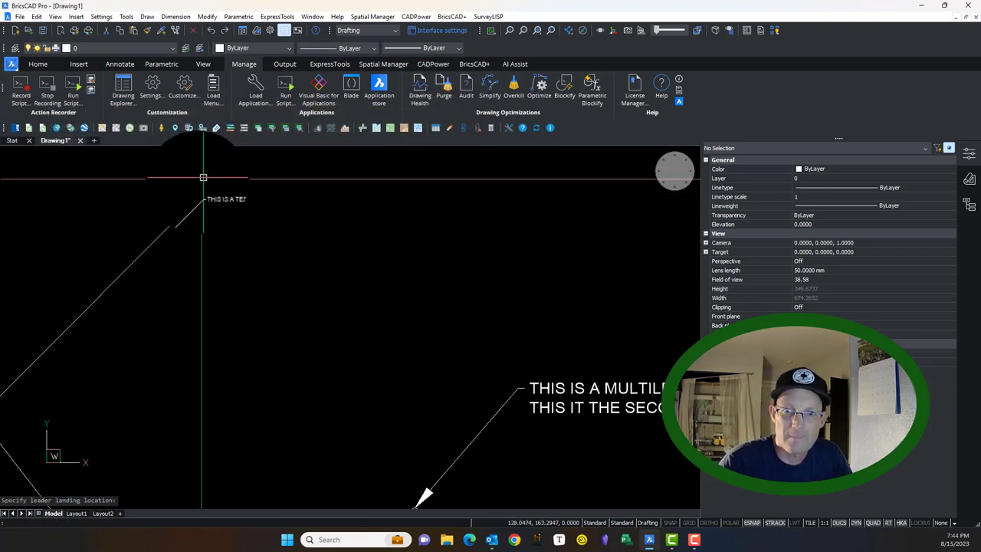
Make the RH-Regular multileader style current and place a multileader from the polyline's upper-left end, landing above the first test leader.
middle_click_drag(187, 207, 254, 189)
scroll(262, 233, "down", 3)
scroll(263, 216, "up", 3)
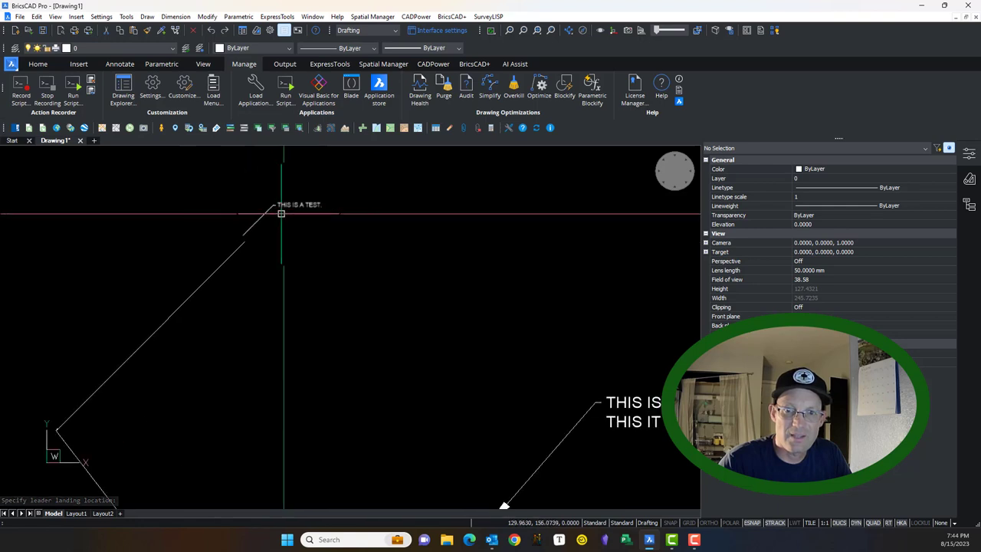
scroll(282, 213, "up", 2)
left_click(119, 65)
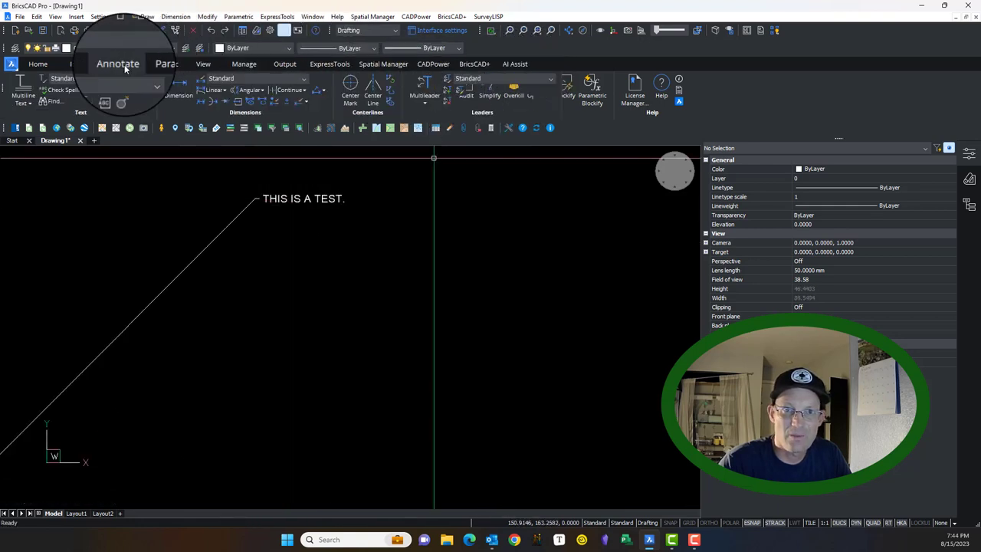
scroll(511, 86, "down", 2)
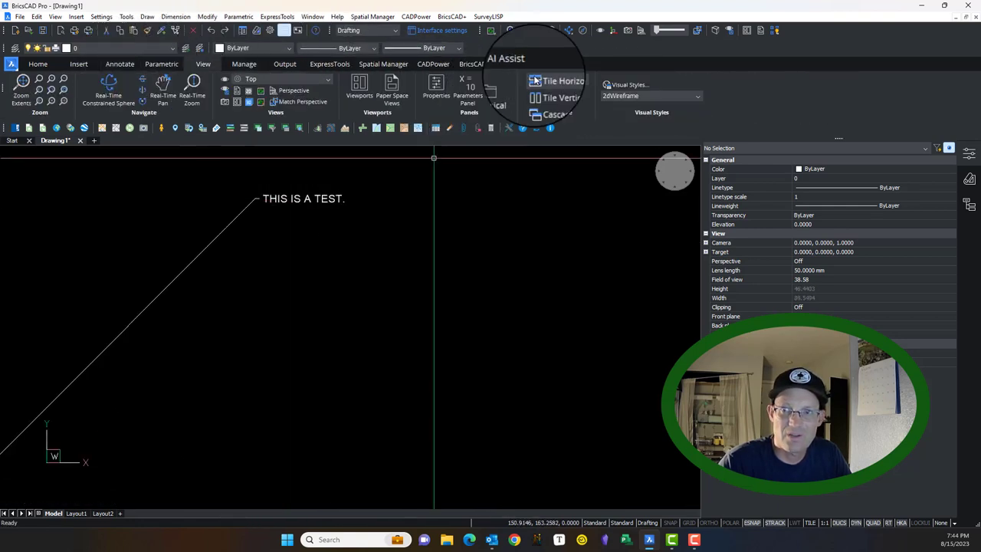
left_click(120, 65)
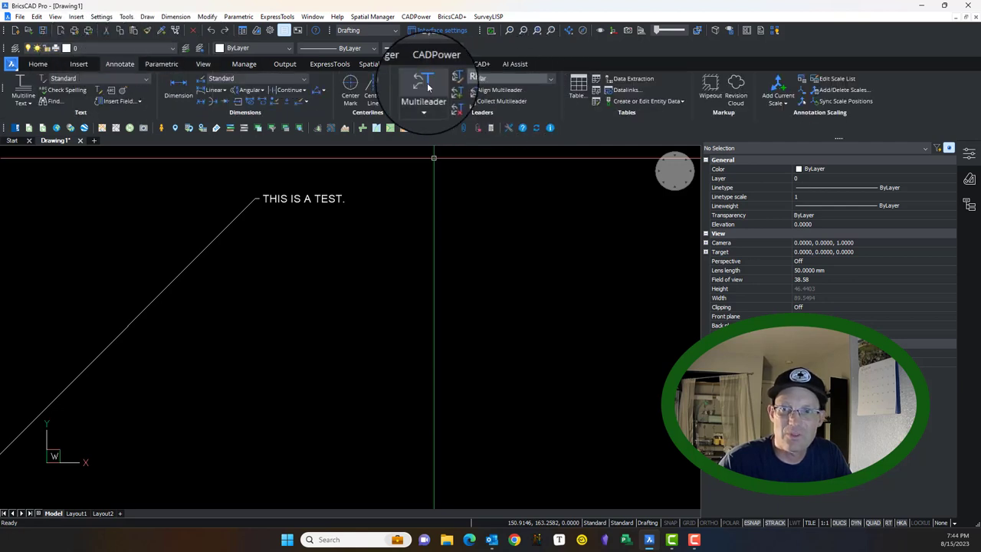
left_click(427, 87)
scroll(512, 123, "down", 2)
scroll(323, 300, "down", 3)
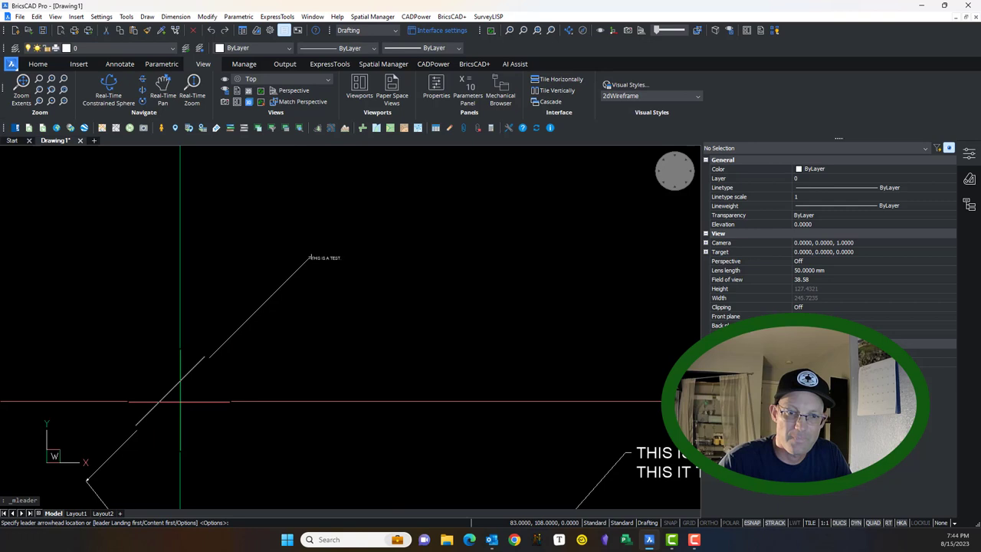
left_click(86, 480)
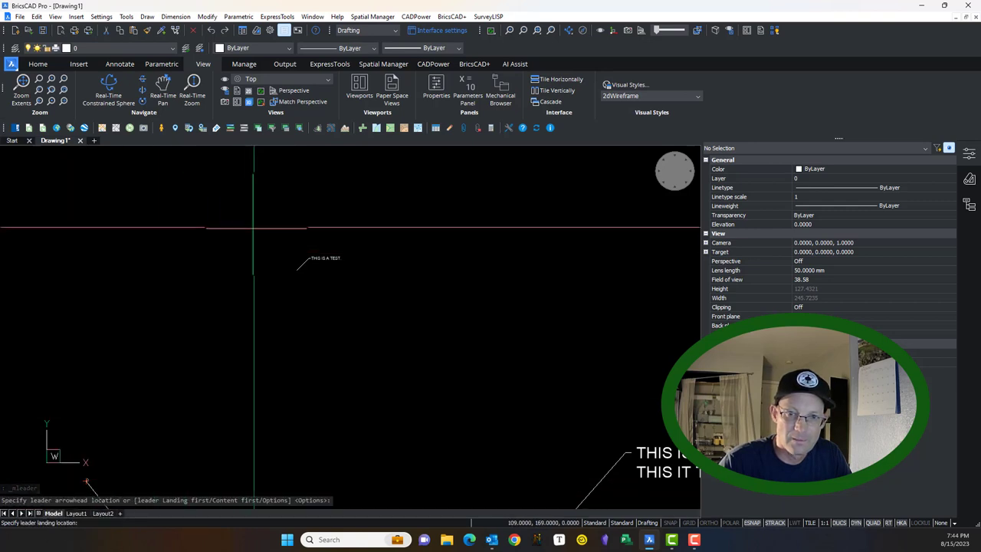
left_click(388, 222)
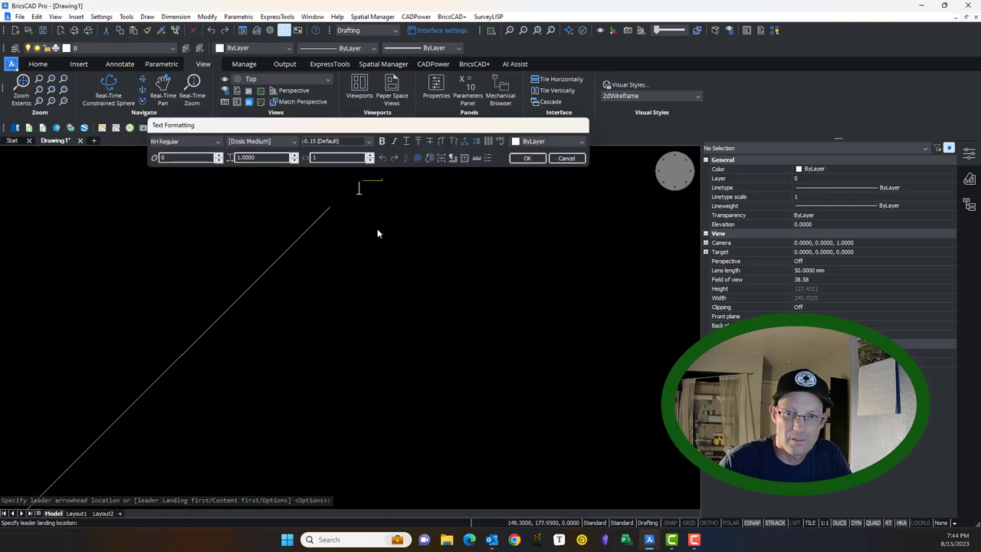
Enter "THIS IS A TEST." as the new multileader's text and finish the text edit.
type("OEE")
key("BackSpace")
key("BackSpace")
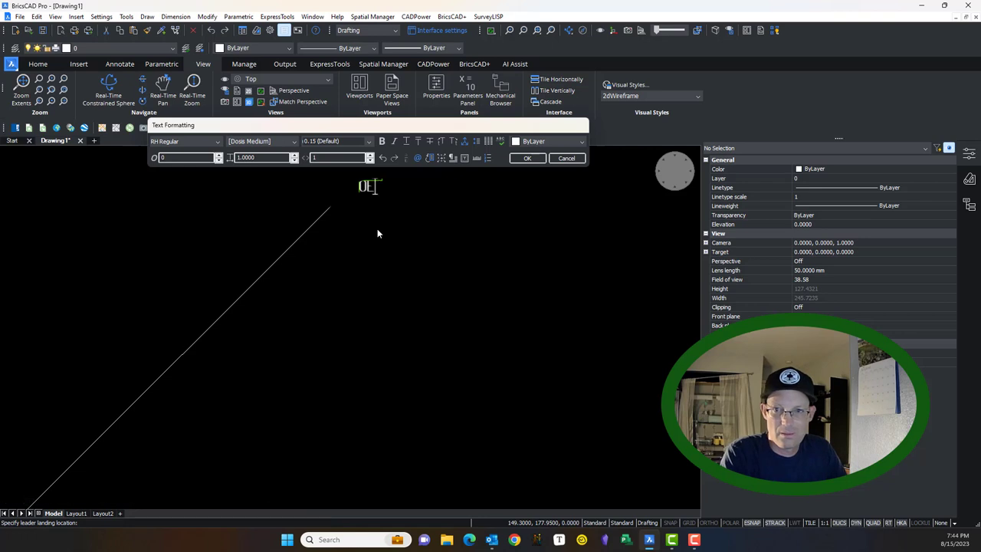
type("EENEN, A OENO")
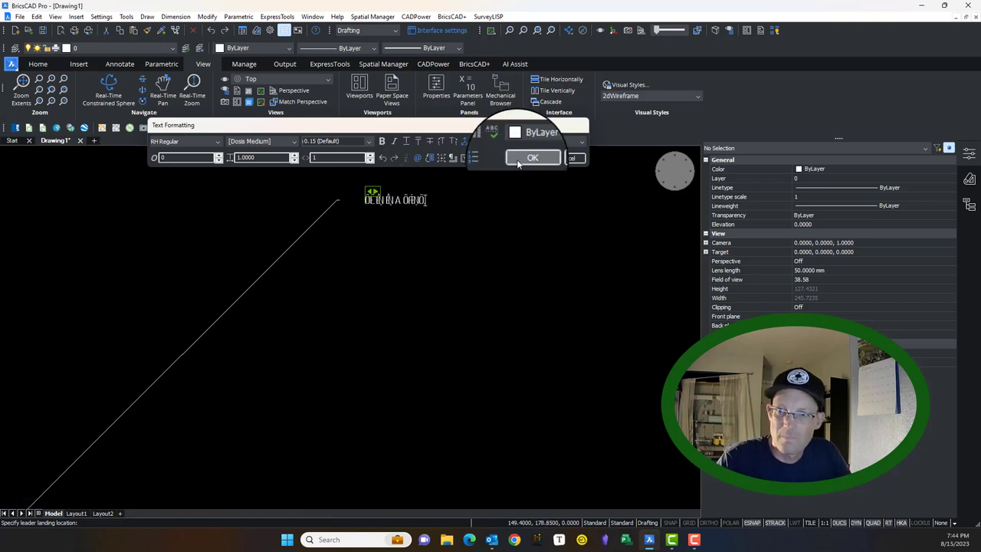
left_click(528, 158)
key("Escape")
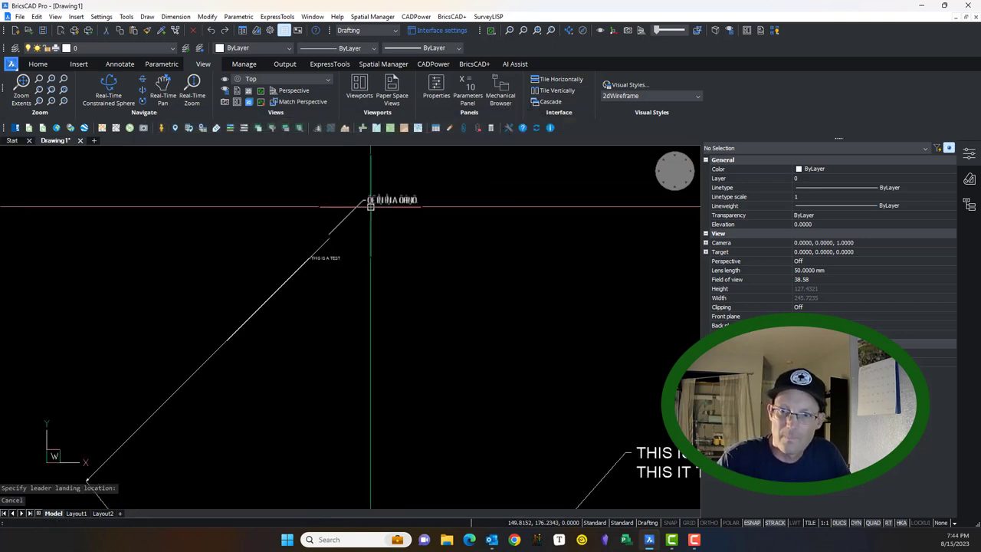
Move the RH-Regular multileader's text directly above the Standard multileader's text so the two can be compared.
left_click(372, 202)
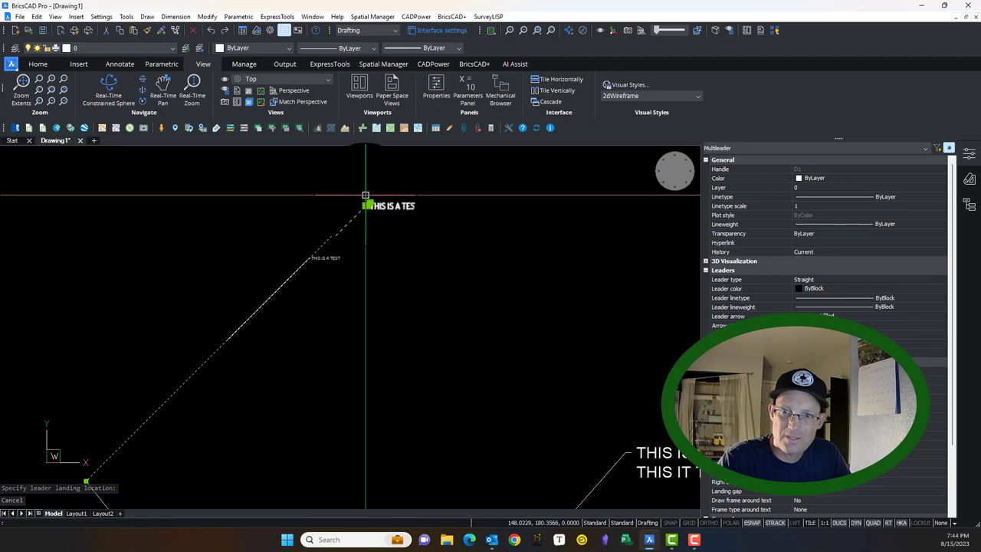
left_click(368, 202)
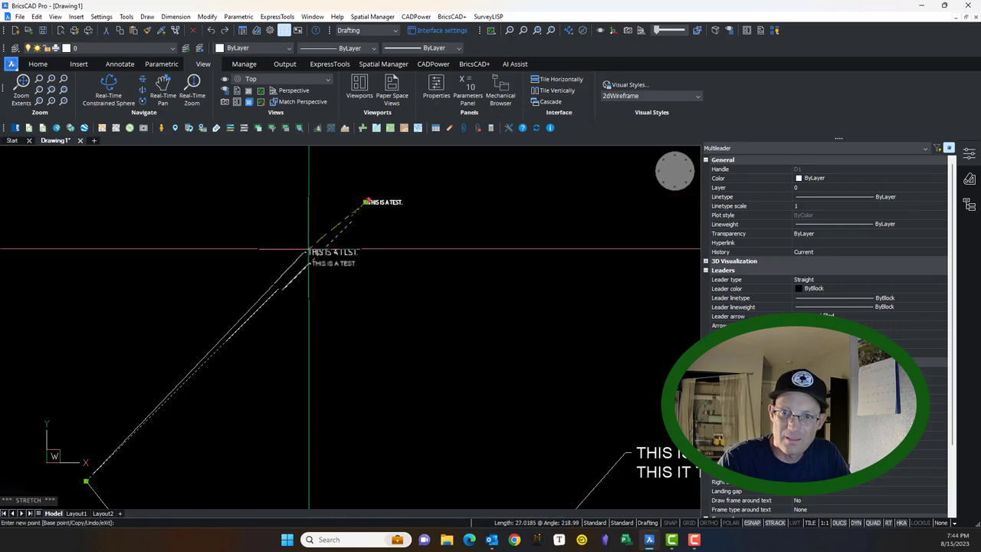
scroll(322, 230, "up", 5)
left_click(295, 238)
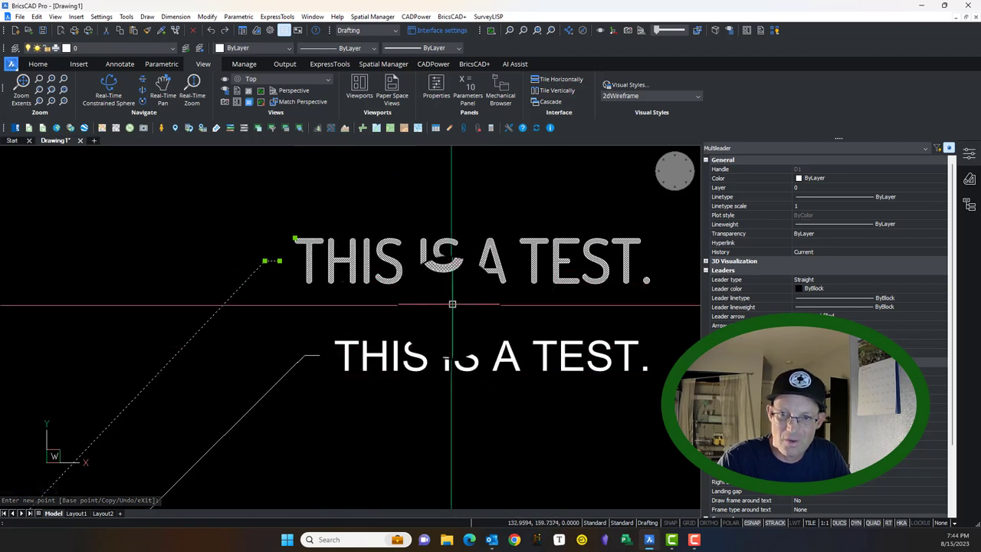
scroll(450, 316, "down", 6)
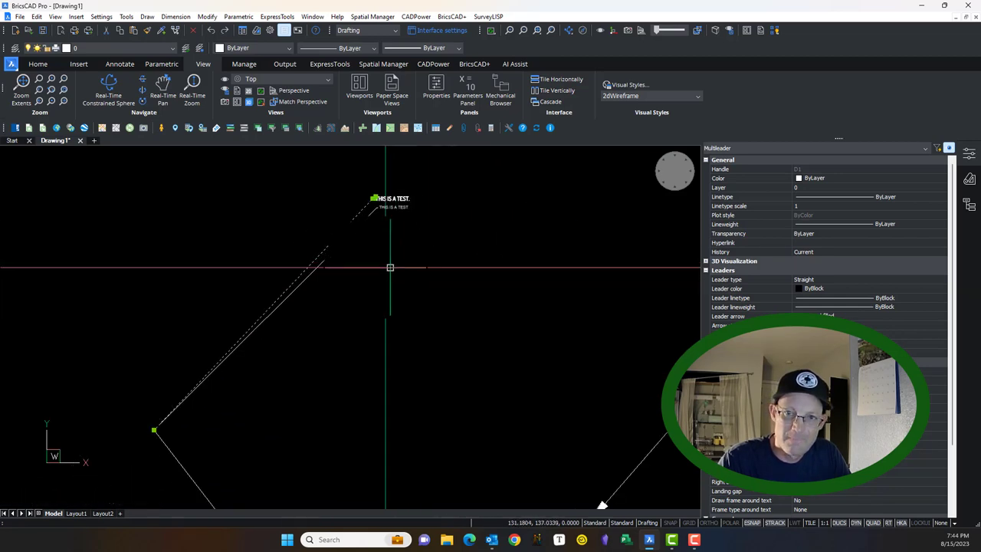
scroll(391, 164, "up", 5)
key("Escape")
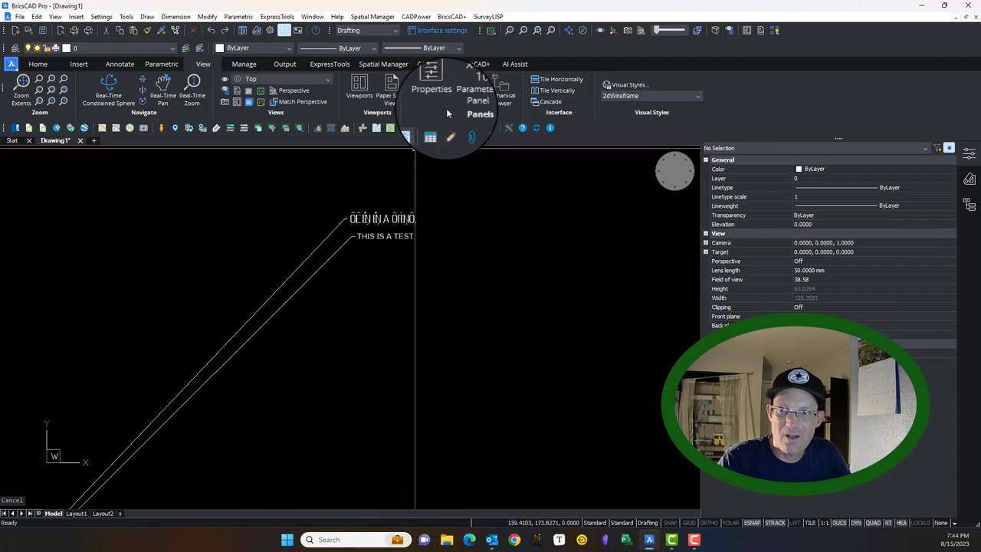
Match the properties of the RH-Regular multileader onto the Standard multileader and compare the two.
left_click(38, 63)
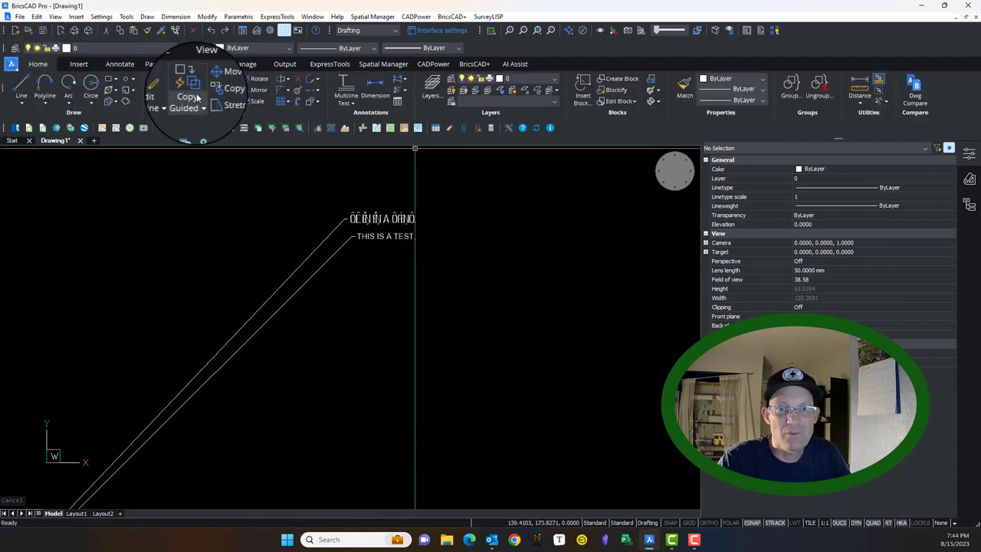
left_click(685, 88)
left_click(381, 237)
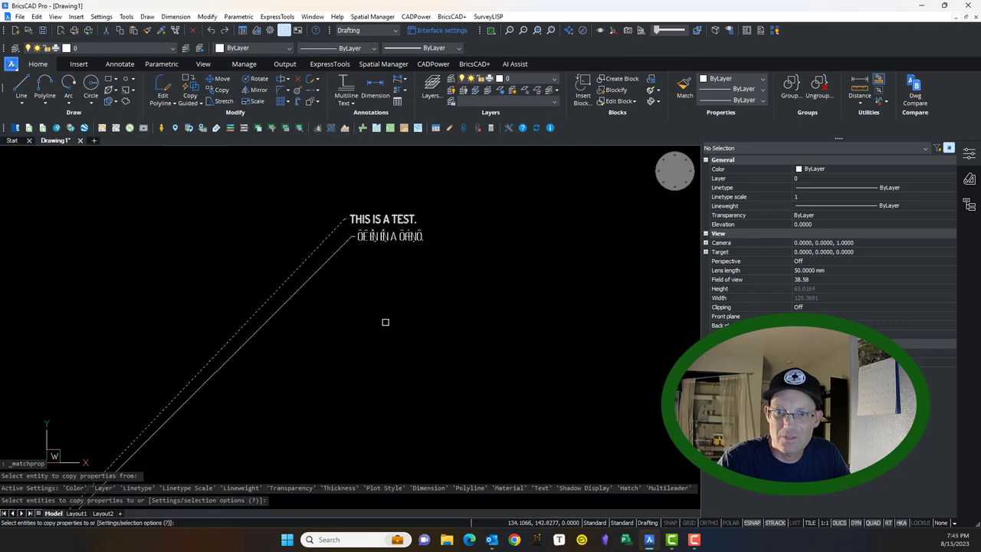
scroll(315, 230, "up", 5)
scroll(315, 231, "down", 2)
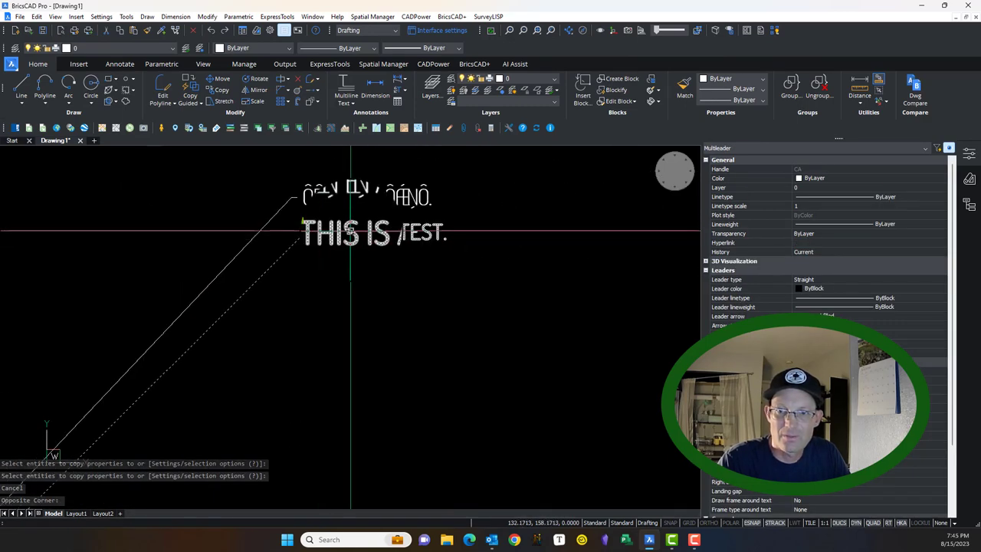
left_click(341, 199)
scroll(367, 231, "down", 3)
middle_click_drag(374, 317, 352, 254)
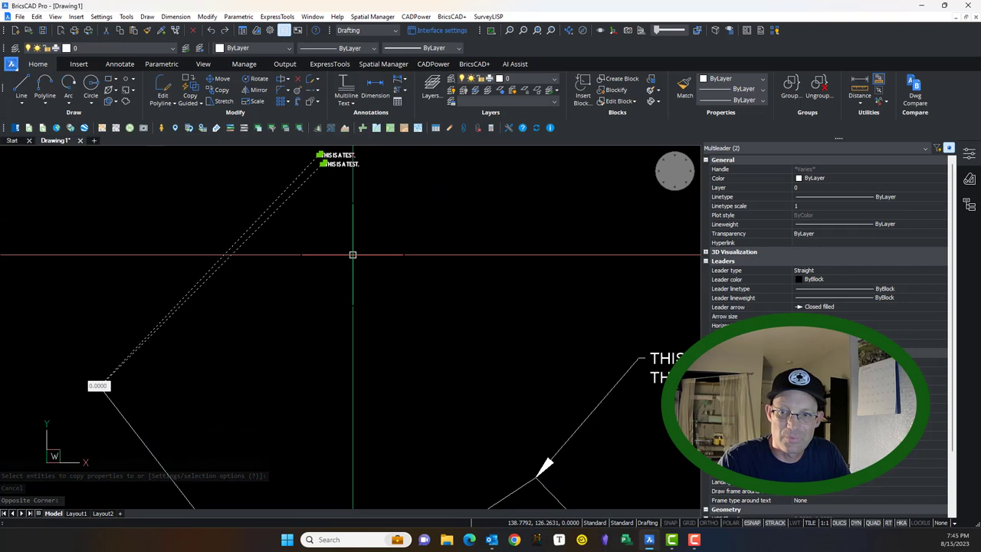
key("Escape")
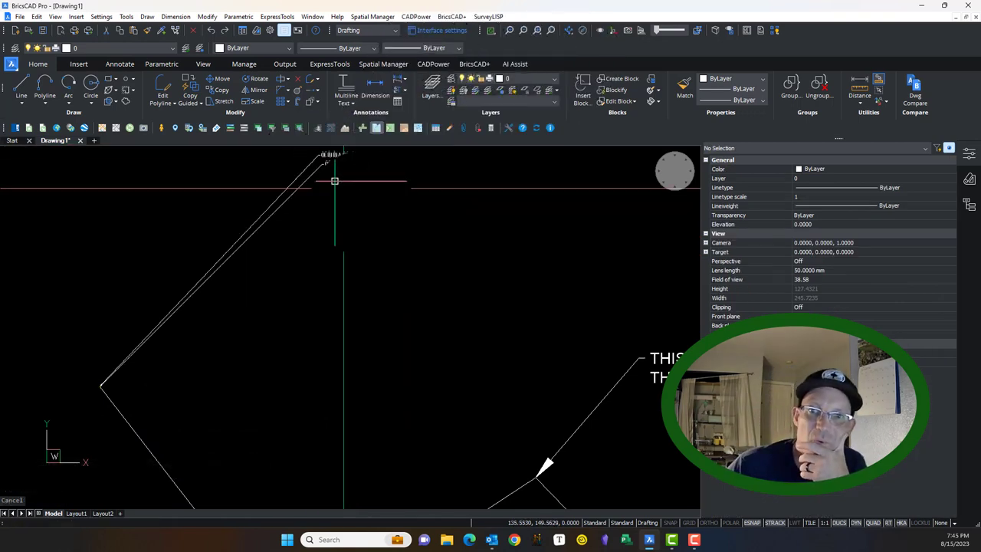
Erase both test multileaders at the polyline's upper-left end and the two-line multileader at its middle peak.
left_click(399, 241)
left_click(299, 188)
key("Delete")
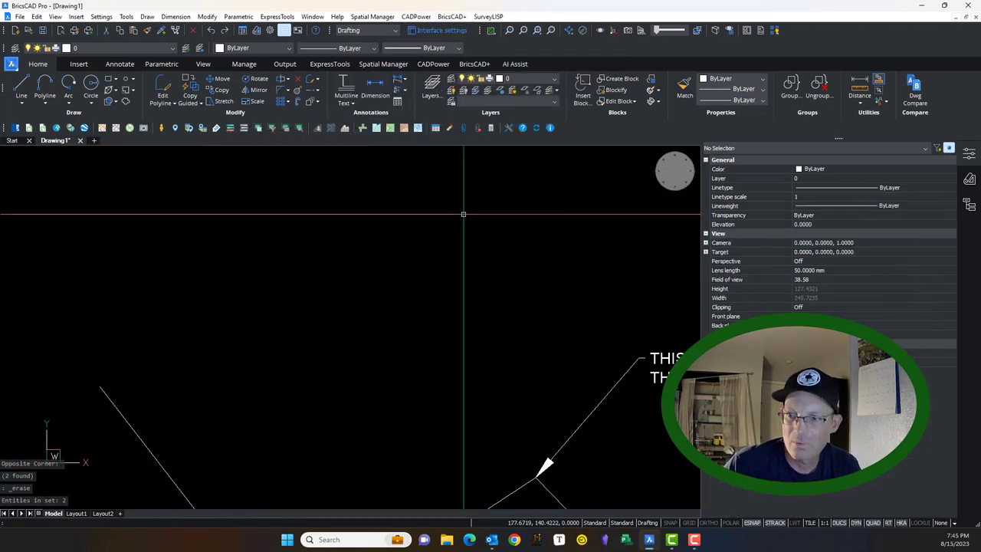
scroll(606, 380, "down", 2)
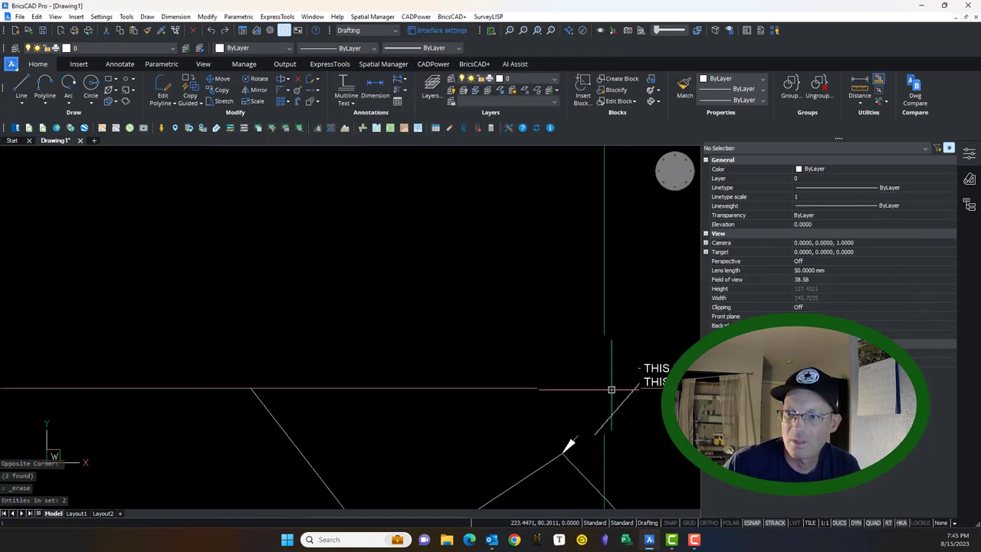
left_click(558, 338)
left_click(477, 233)
key("Delete")
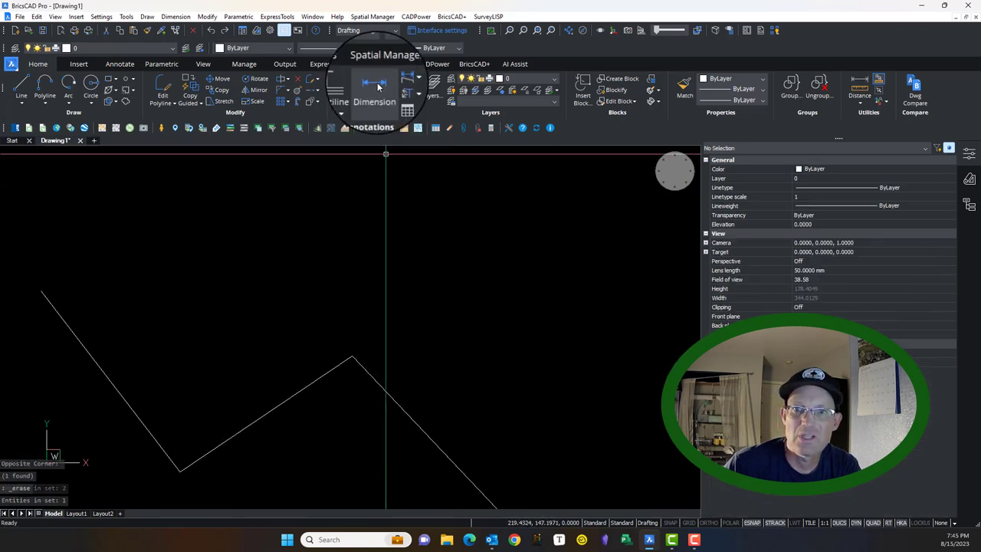
Place an RH-Regular multileader reading "THIS IS ATEST." from the polyline's middle peak, landing up and to the right.
left_click(111, 66)
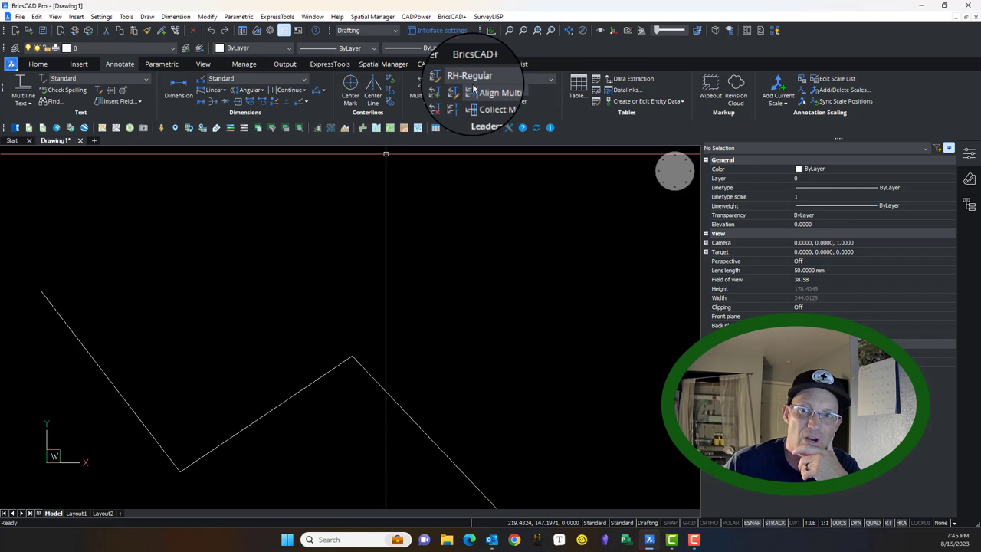
scroll(469, 179, "down", 2)
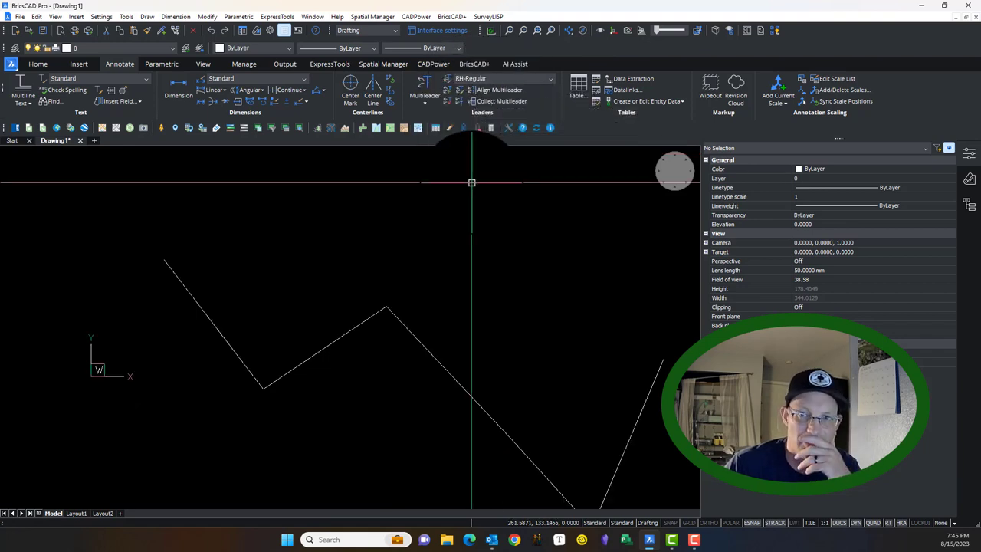
middle_click_drag(451, 245, 380, 241)
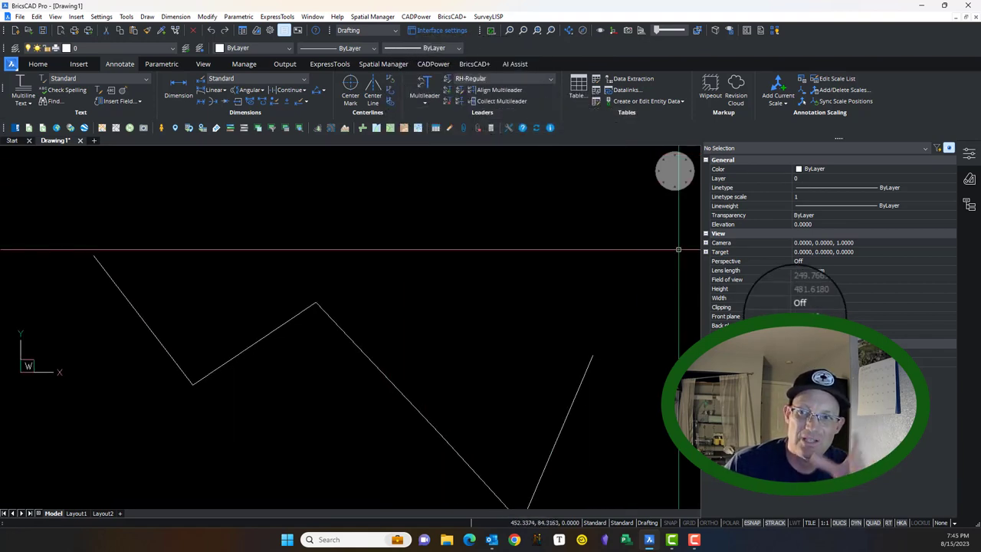
left_click(425, 86)
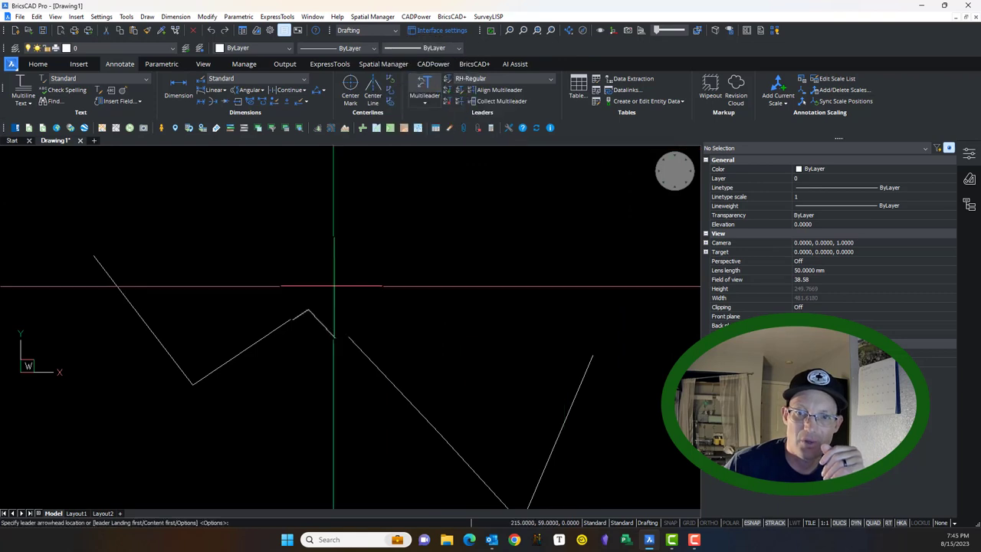
left_click(314, 303)
left_click(404, 208)
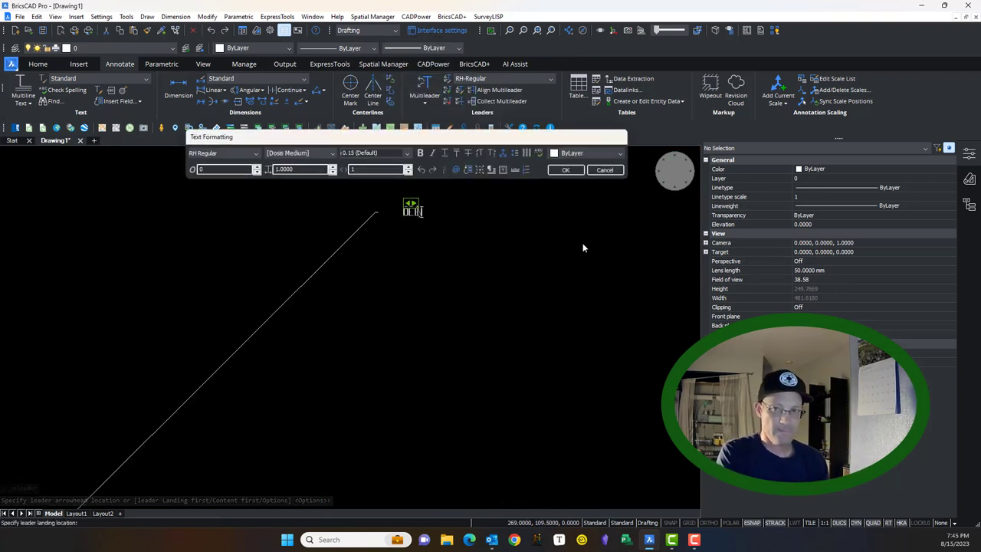
key("Escape")
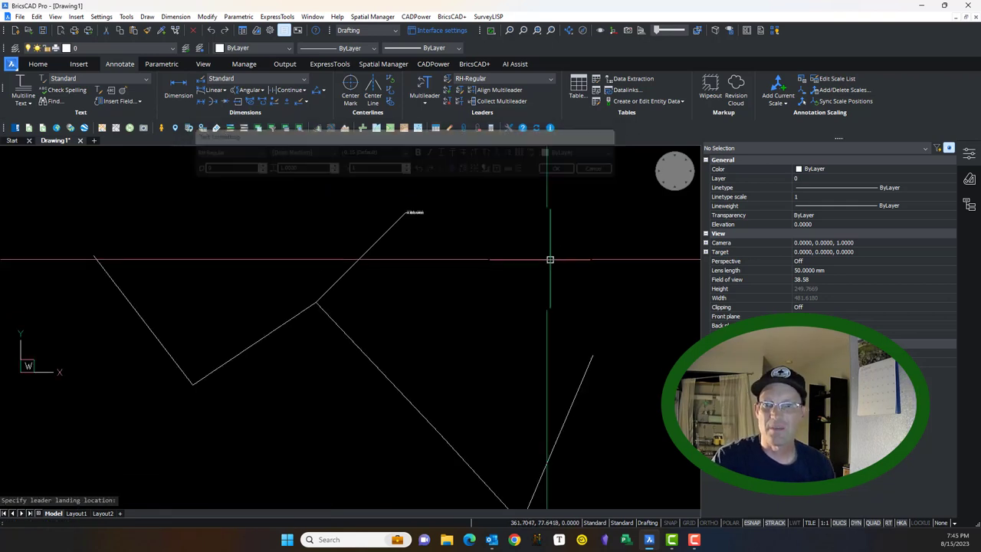
Review the new multileader's leader, text and scale properties and correct its text to "THIS IS A TEST.".
scroll(870, 306, "down", 3)
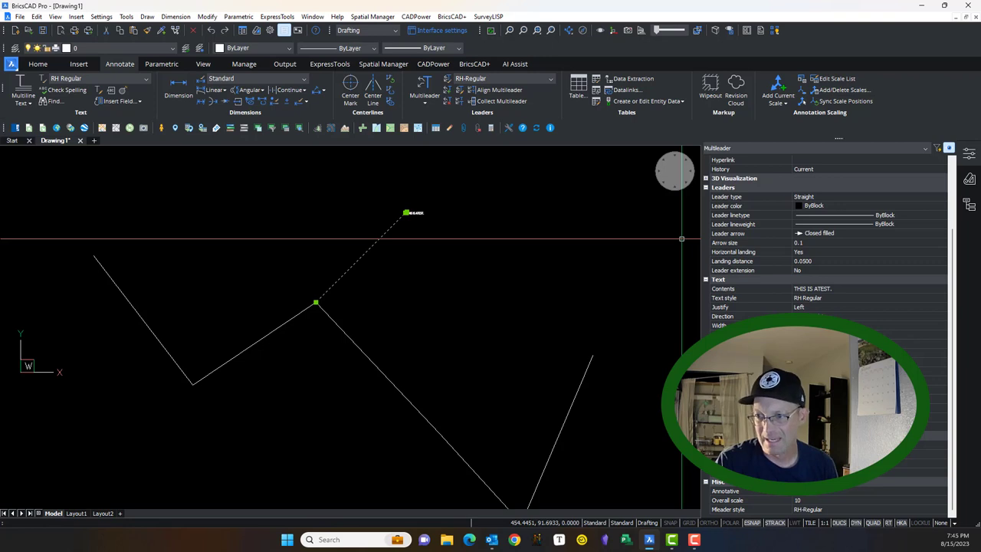
scroll(484, 217, "up", 6)
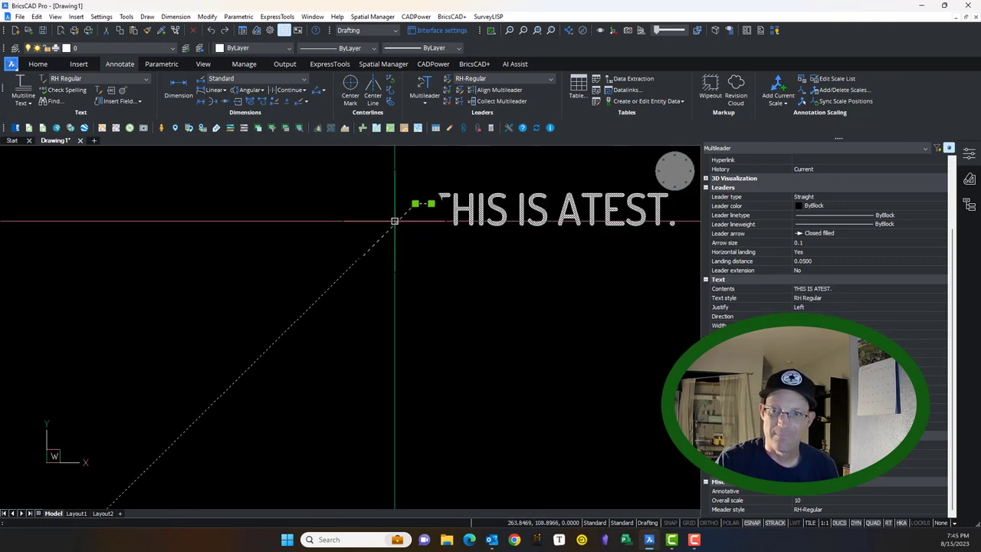
key("Escape")
left_click(540, 263)
scroll(593, 320, "down", 4)
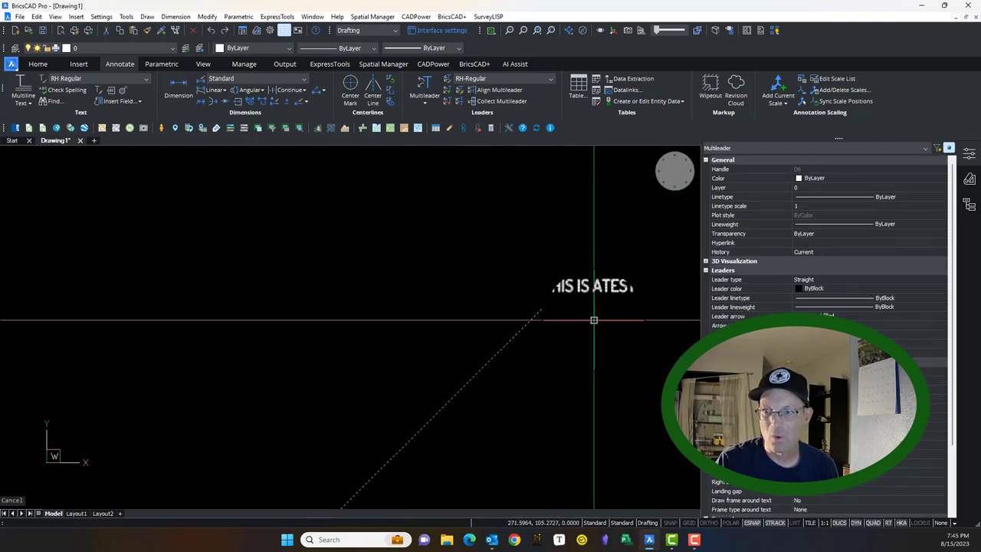
middle_click_drag(621, 354, 548, 289)
scroll(543, 234, "up", 3)
double_click(542, 230)
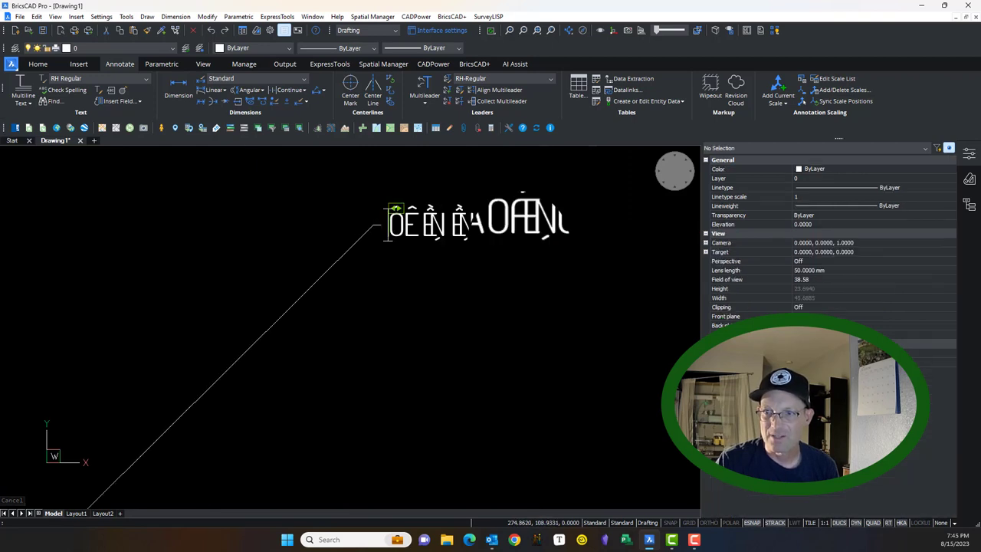
left_click(560, 320)
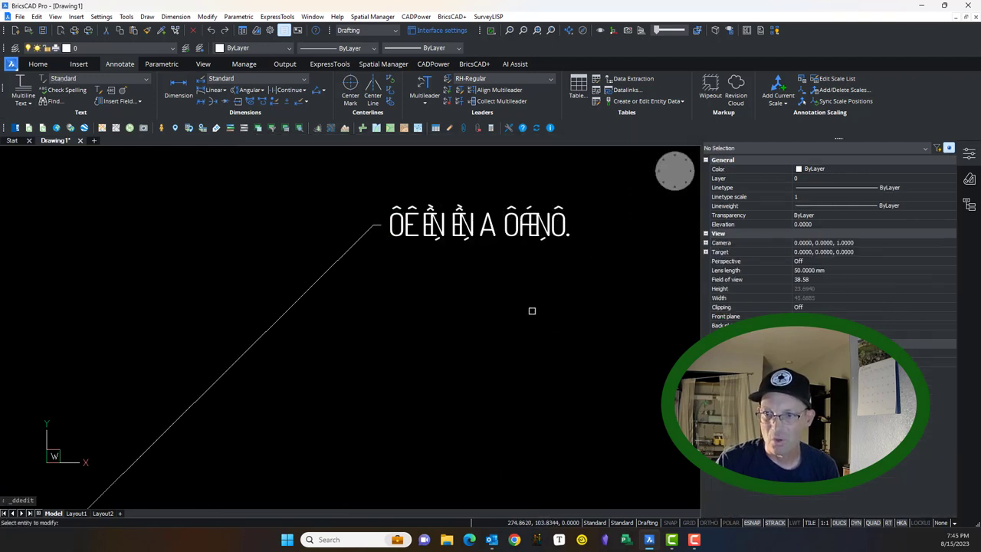
key("Escape")
Select the multileader at the polyline's middle peak and examine its arrowhead, landing line and text up close.
left_click(486, 227)
scroll(445, 268, "down", 2)
scroll(437, 285, "down", 3)
middle_click_drag(431, 327, 519, 232)
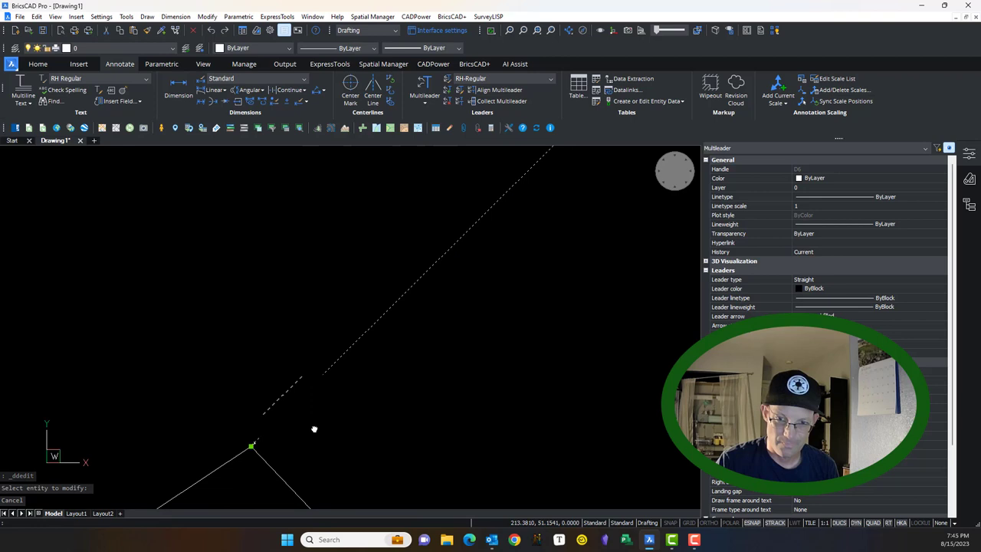
mouse_move(314, 429)
middle_mouse_down()
mouse_move(340, 339)
mouse_move(284, 344)
middle_mouse_up()
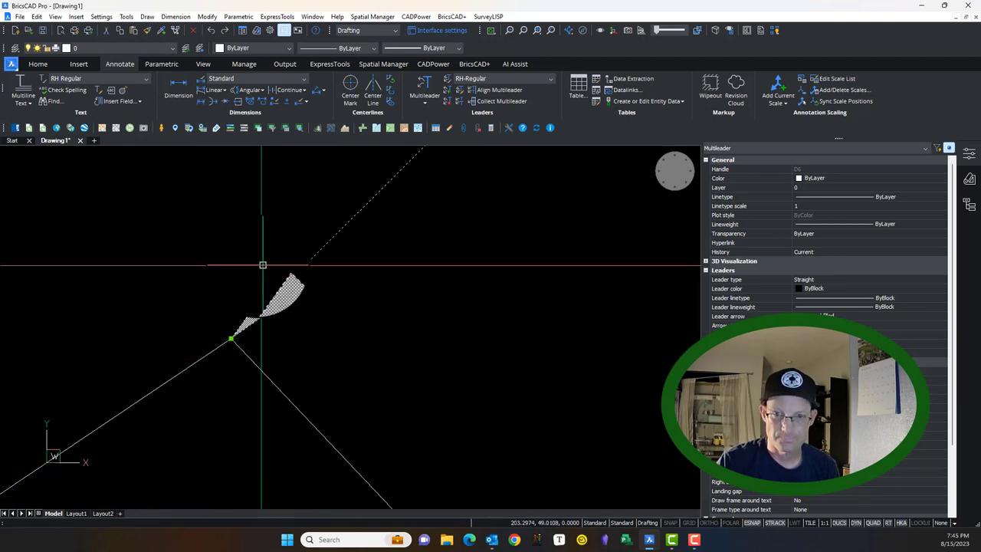
scroll(246, 321, "down", 5)
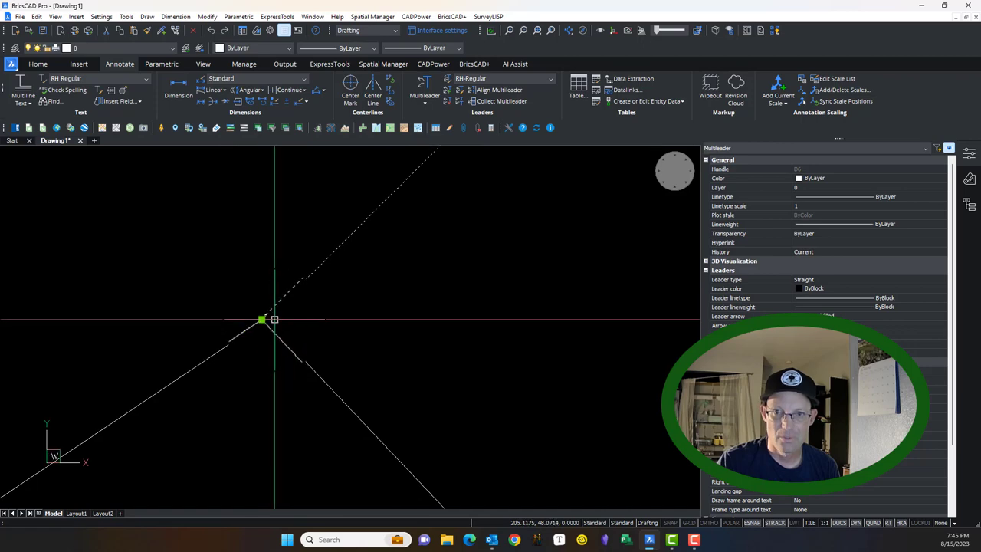
scroll(274, 281, "up", 10)
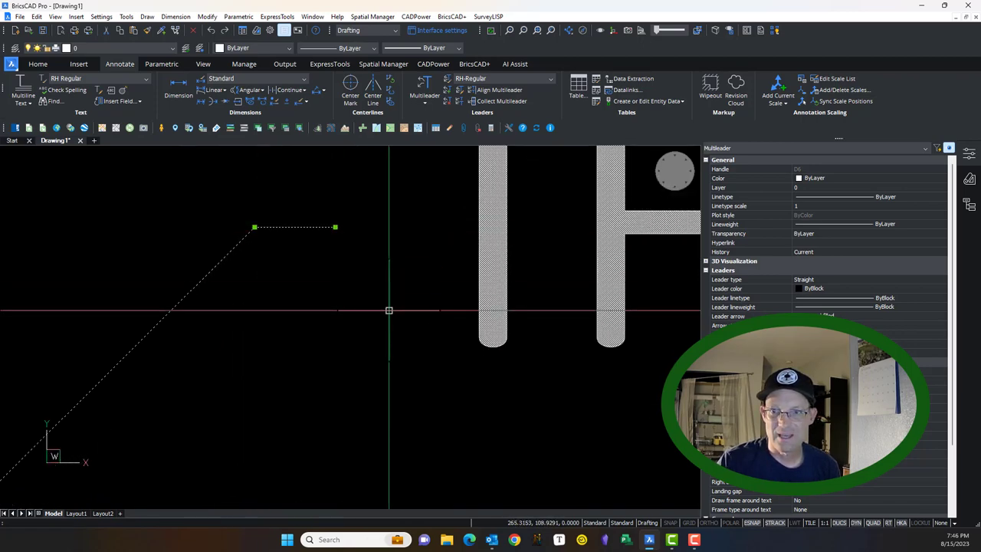
scroll(368, 291, "down", 3)
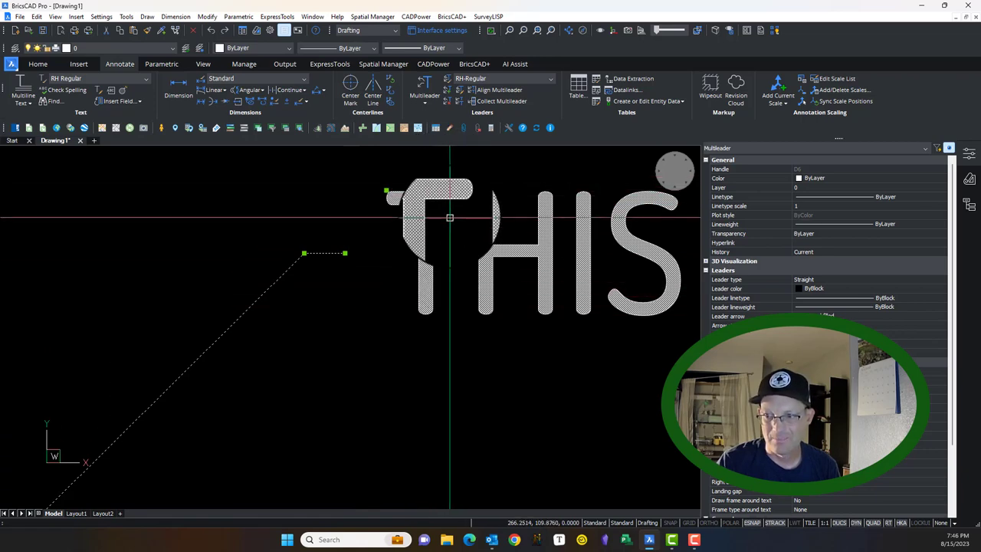
scroll(427, 262, "down", 8)
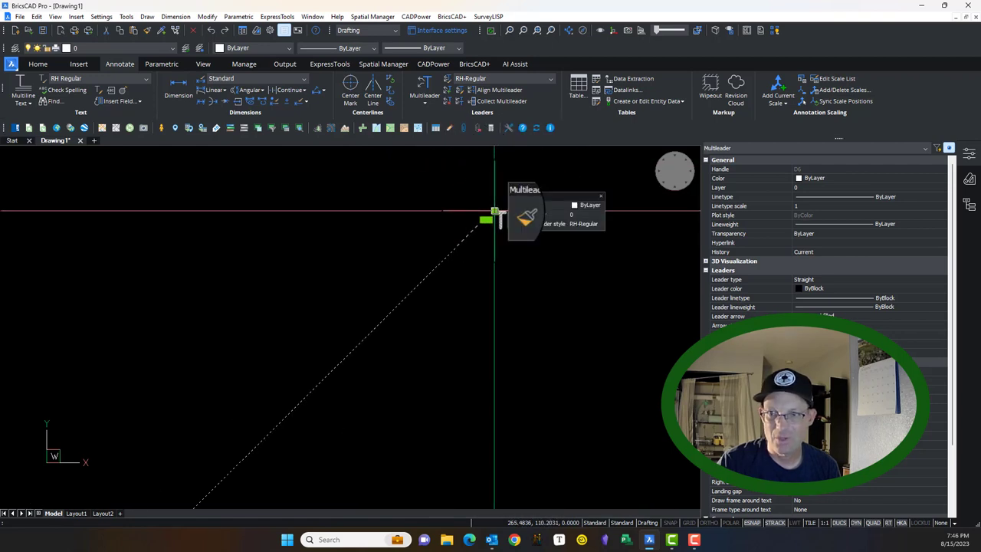
Move the multileader's text across to the far upper-left side of the peak and back to its upper-right side.
left_click(453, 224)
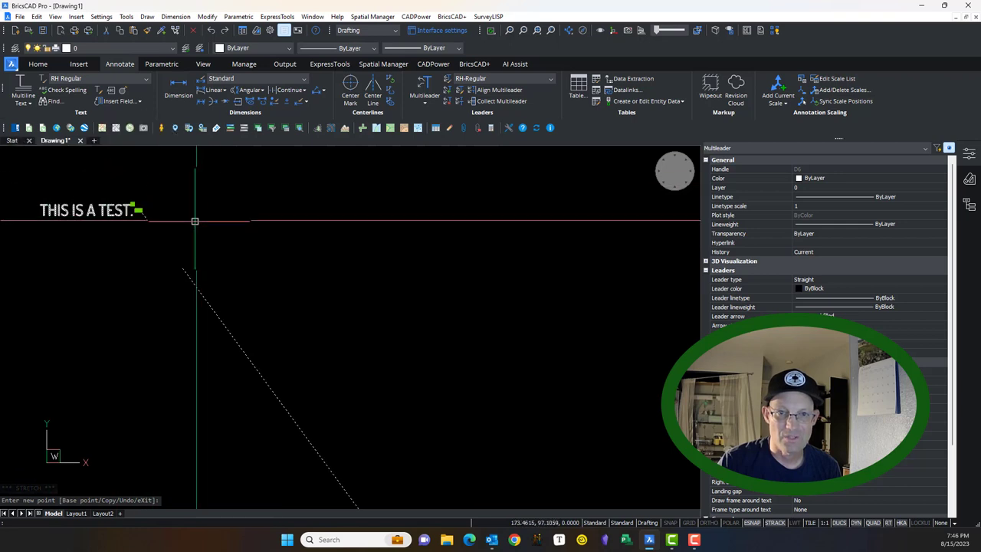
left_click(130, 207)
left_click(131, 206)
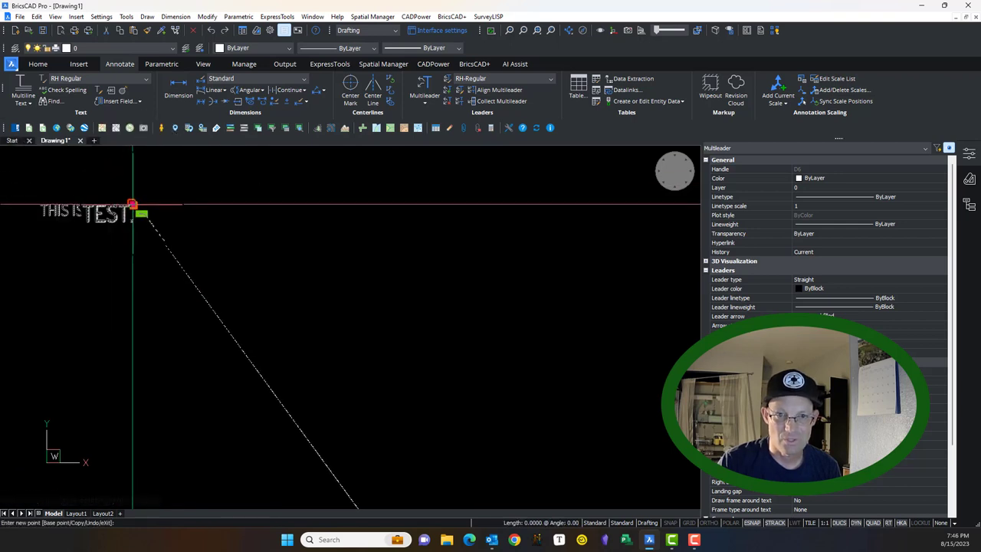
middle_click_drag(637, 204, 433, 226)
left_click(613, 236)
key("Escape")
scroll(602, 247, "down", 2)
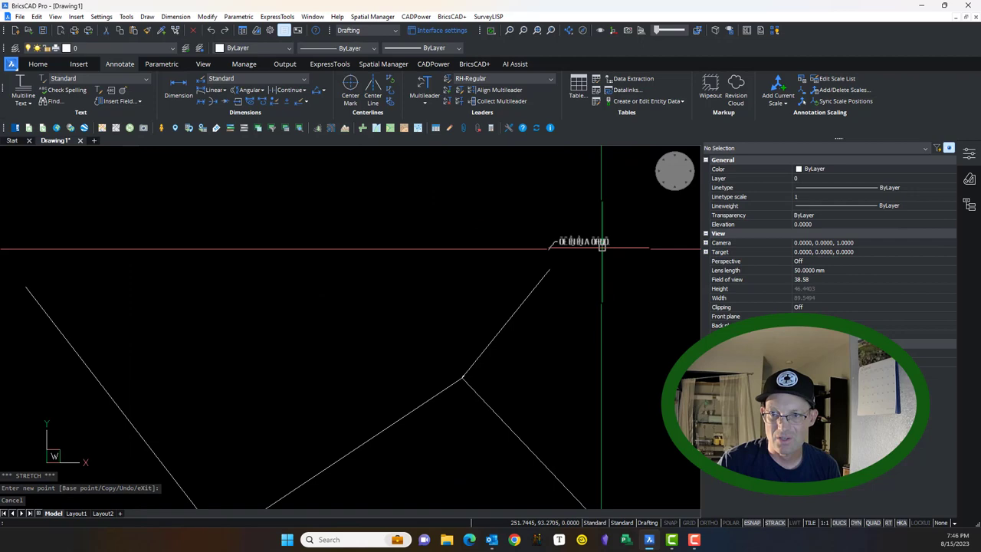
Move the multileader's text down close to the polyline's middle peak, leaving a short leader up and to the right.
middle_click_drag(596, 309, 487, 265)
scroll(486, 264, "up", 5)
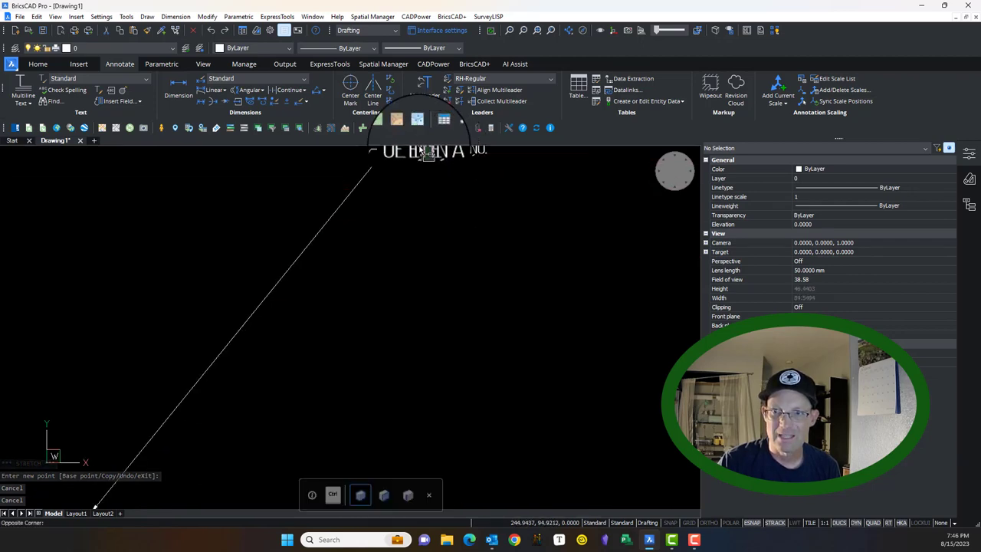
left_click(417, 151)
left_click(368, 150)
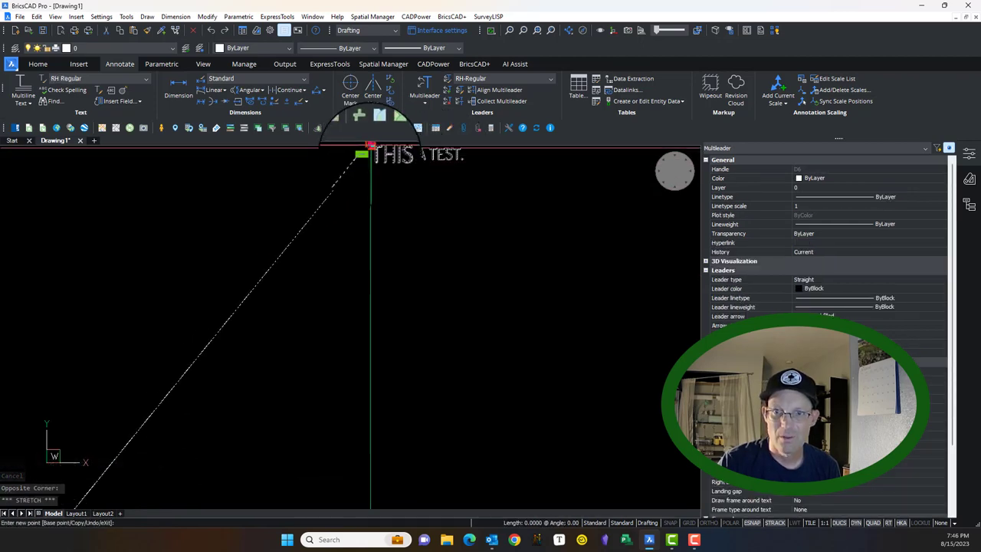
middle_click_drag(268, 333, 555, 141)
scroll(370, 323, "up", 3)
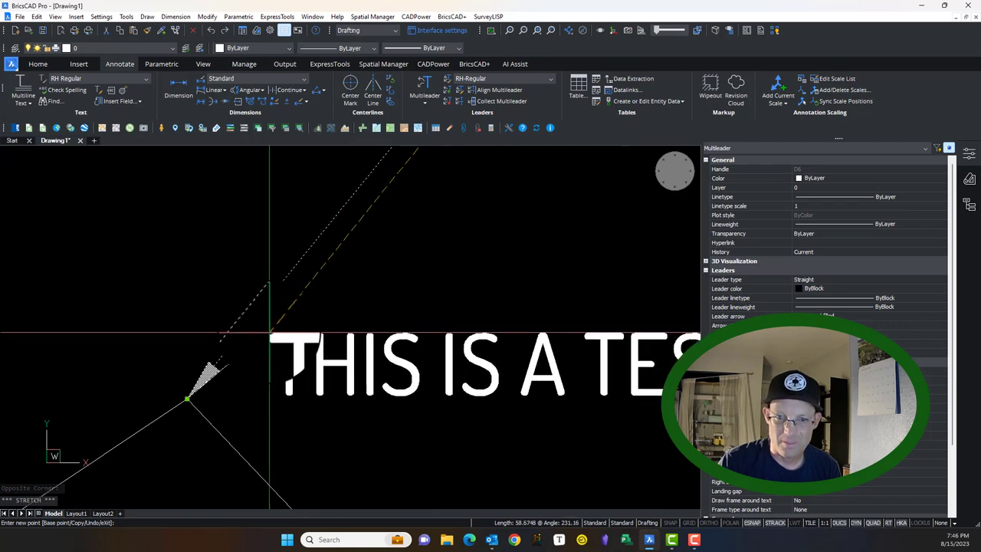
left_click(270, 332)
scroll(269, 328, "down", 5)
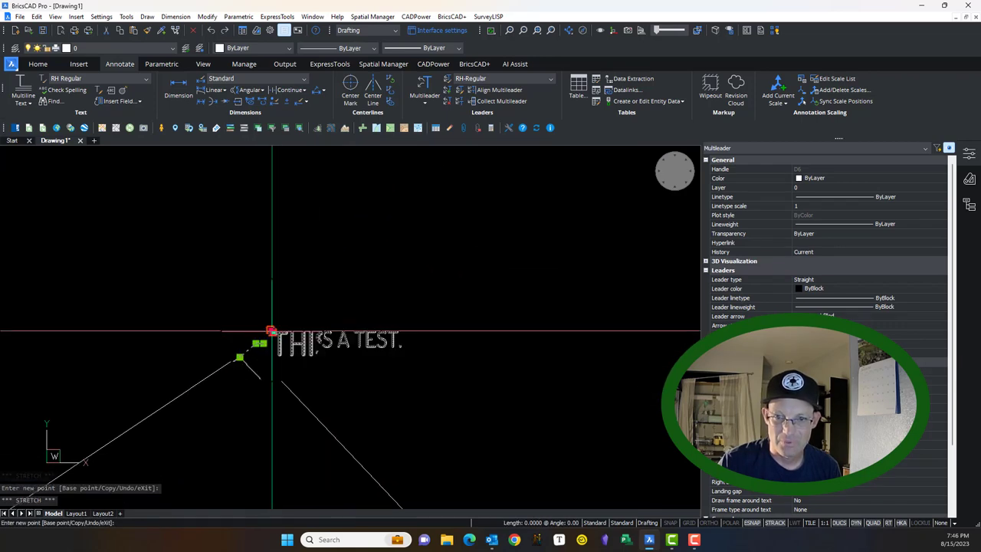
key("Escape")
Add two more leader lines to the "THIS IS A TEST." multileader, one pointing up-left and one straight left.
left_click(399, 263)
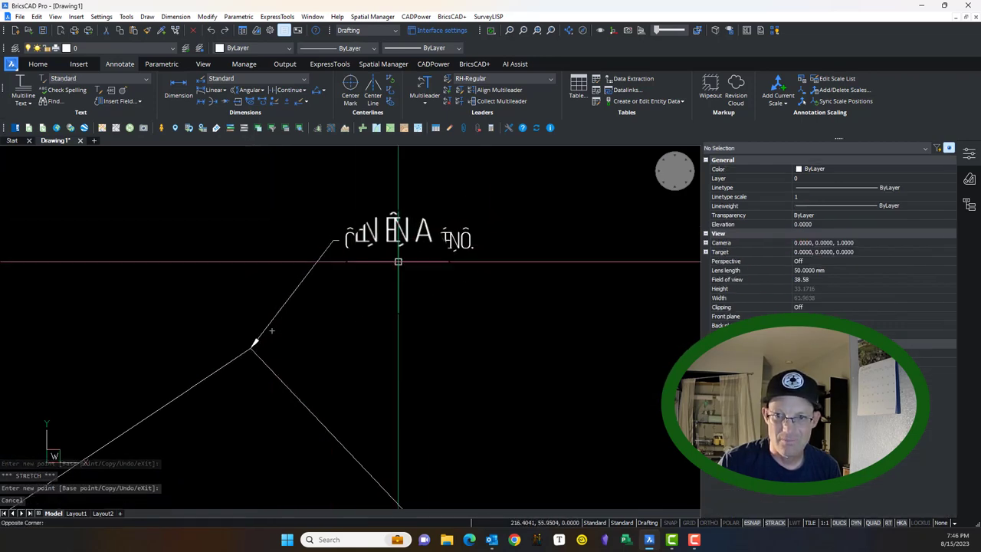
left_click(300, 258)
scroll(350, 237, "down", 8)
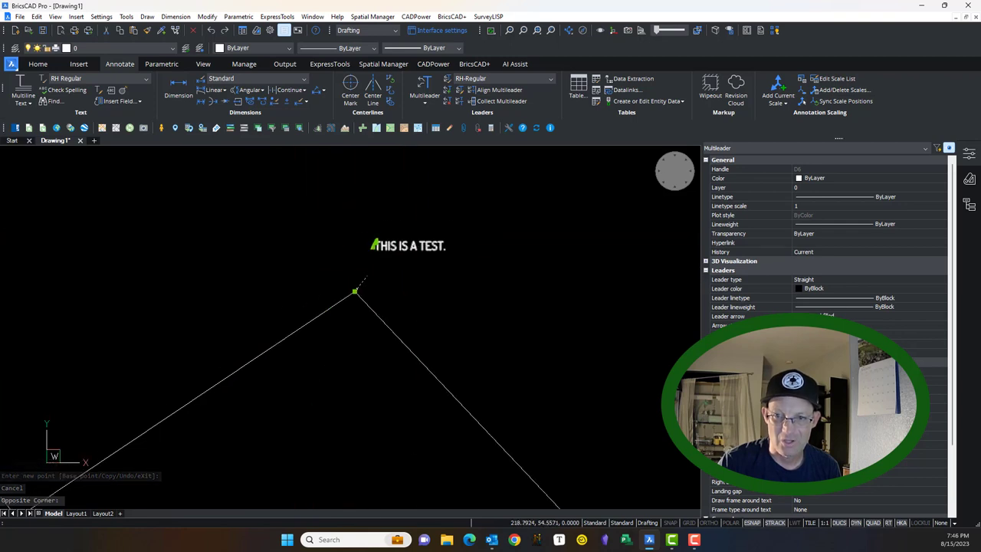
scroll(376, 280, "up", 10)
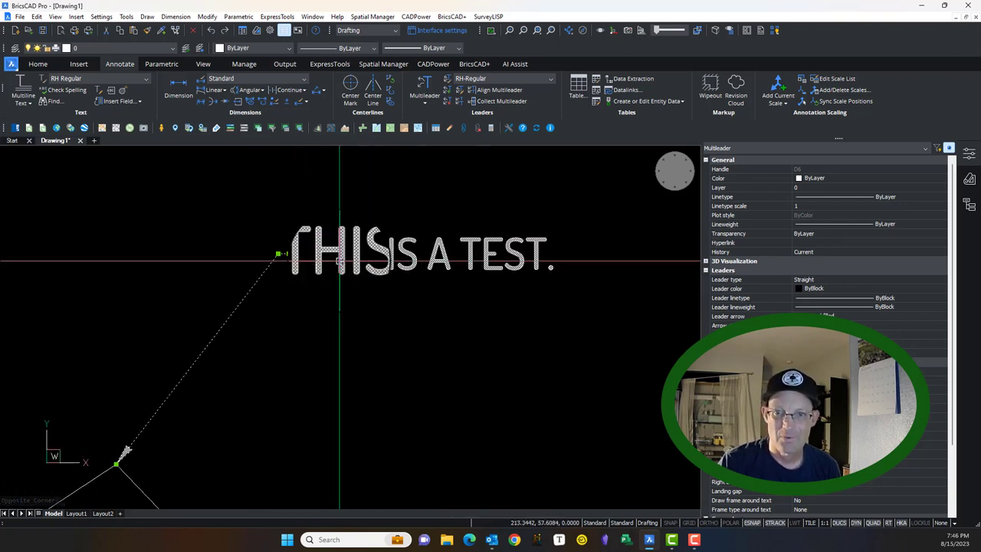
key("Escape")
left_click(401, 268)
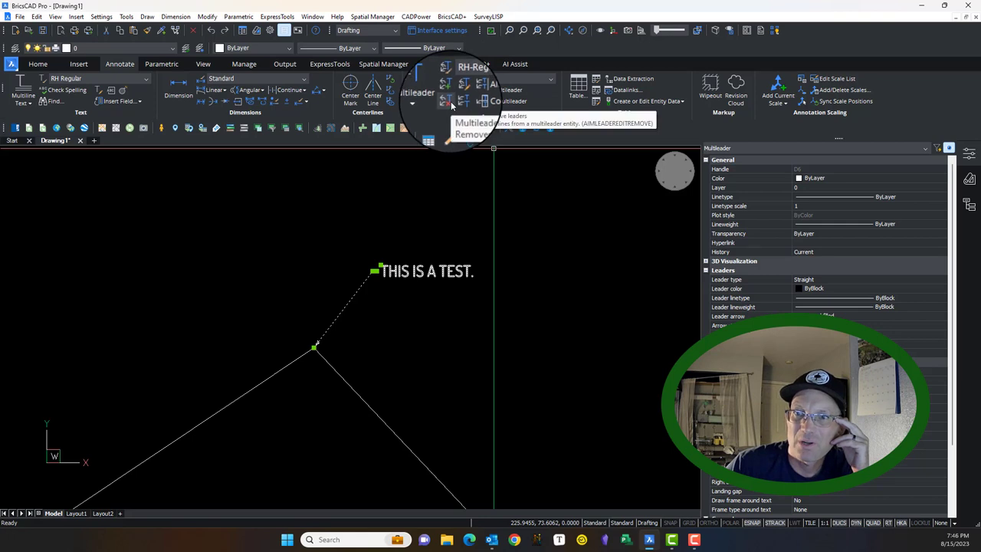
left_click(448, 92)
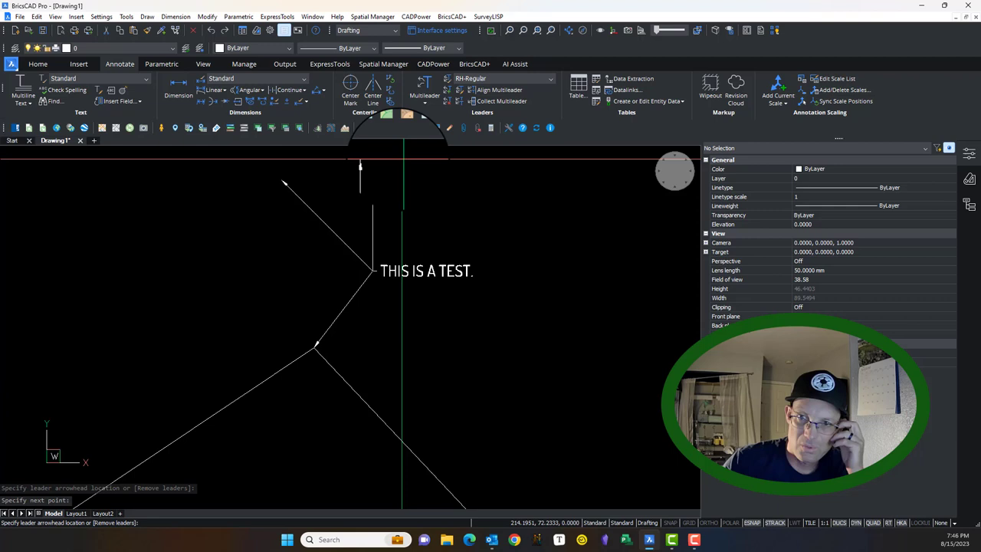
left_click(231, 237)
left_click(231, 236)
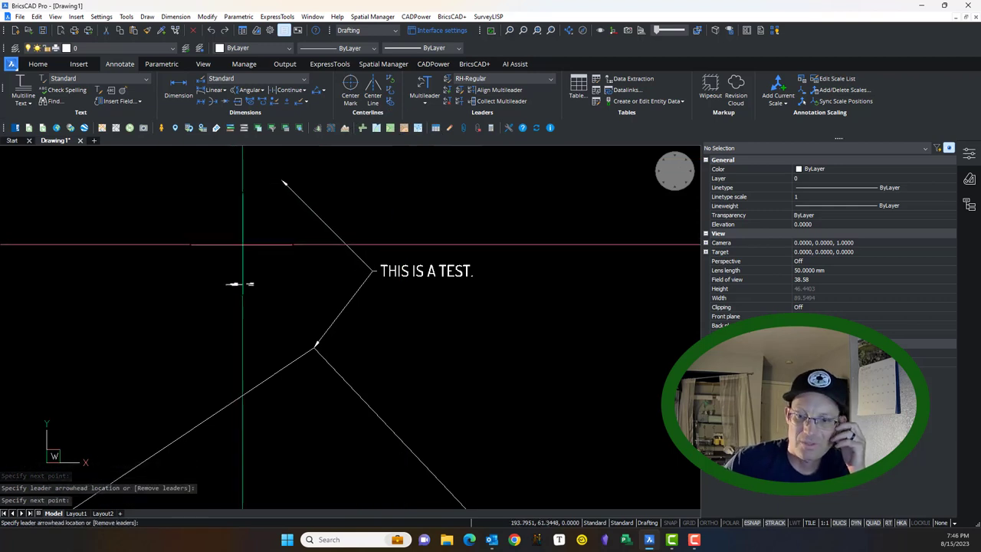
key("Return")
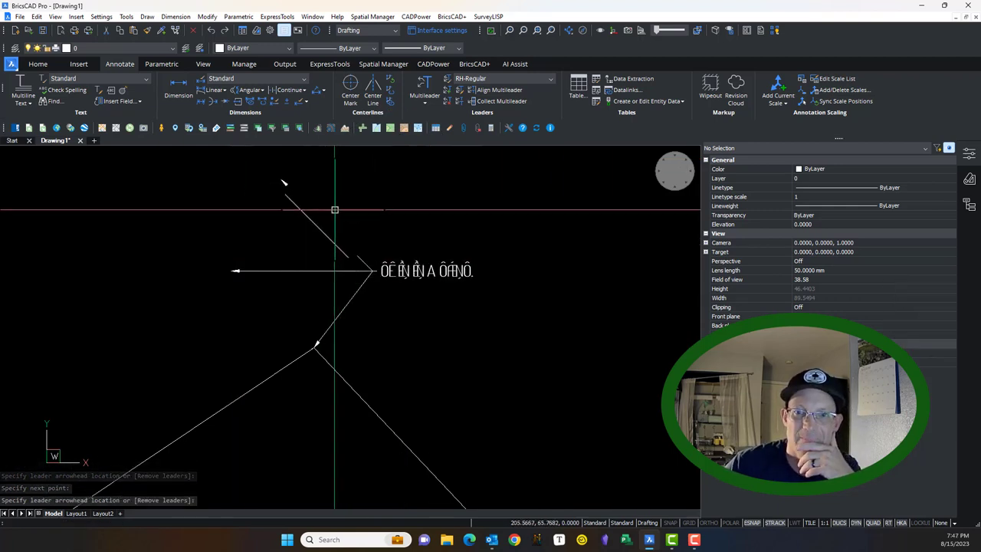
key("Escape")
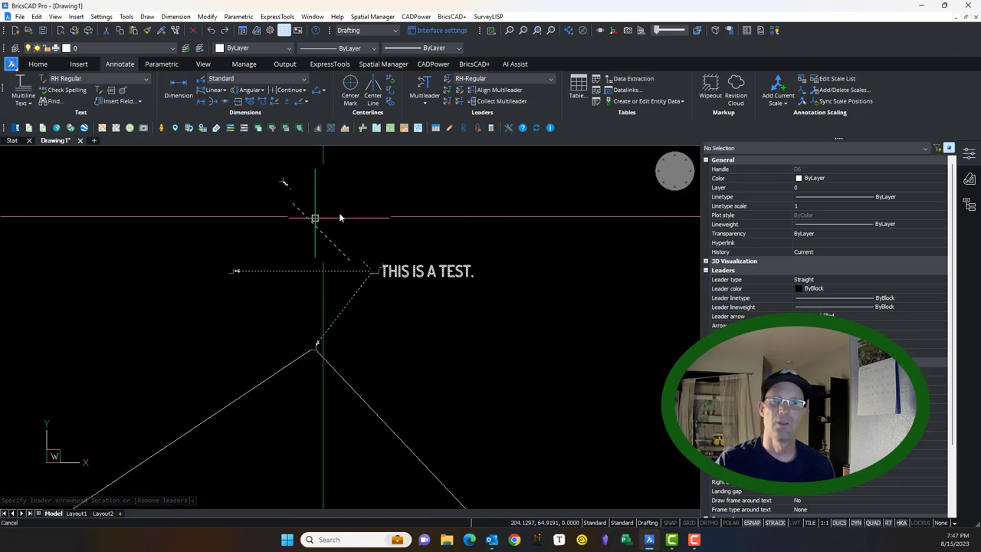
key("Escape")
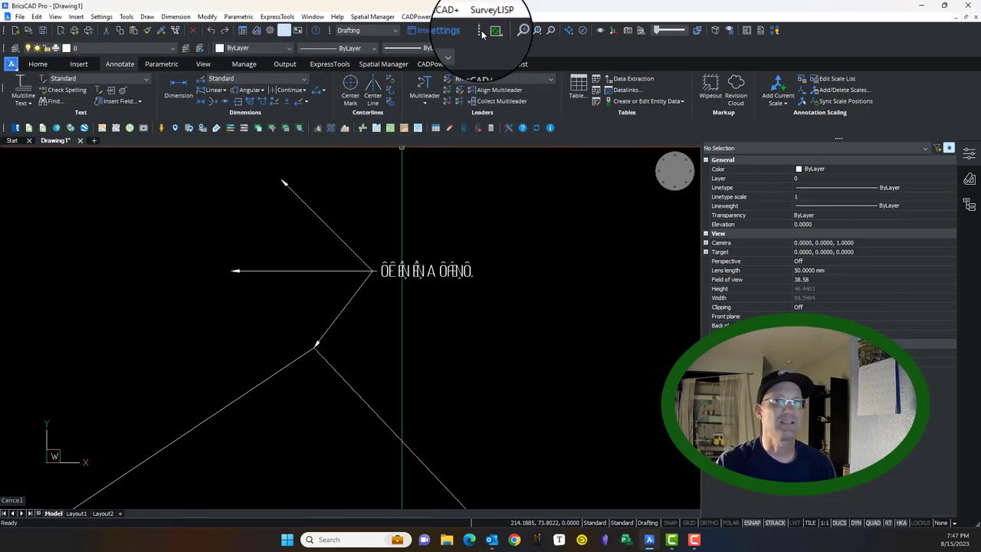
Set the RH-Regular multileader style's first segment angle to 15 and enable its second segment angle constraint at 0.
left_click(446, 80)
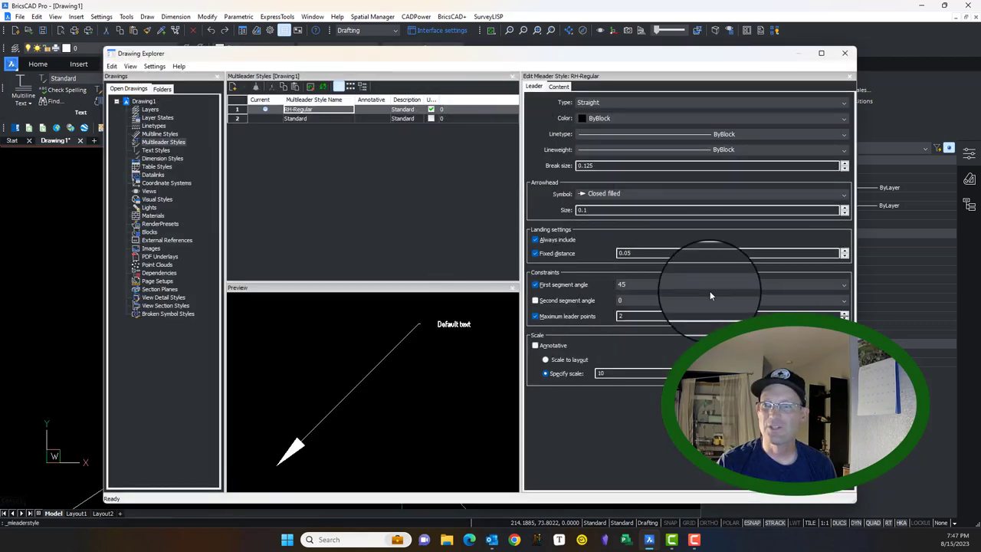
left_click(695, 285)
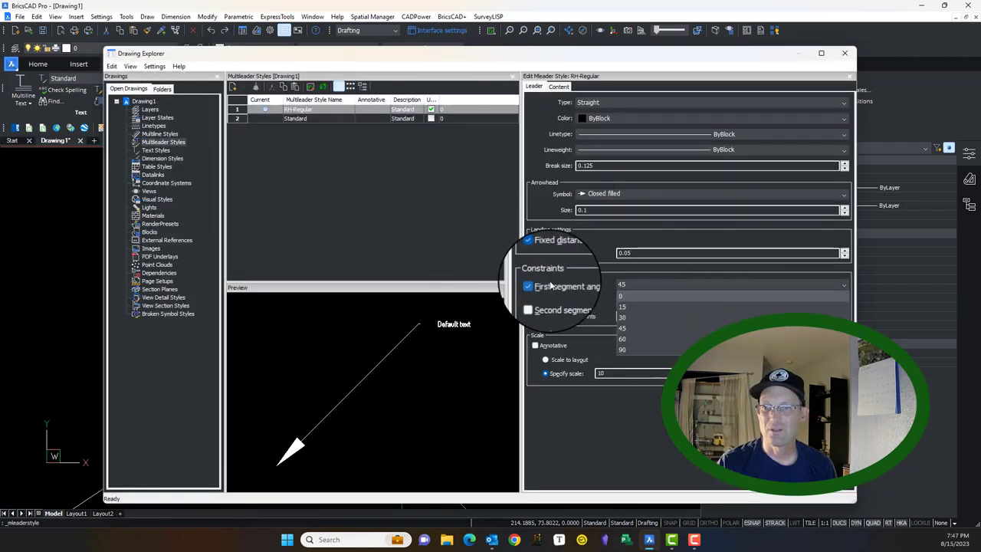
left_click(630, 311)
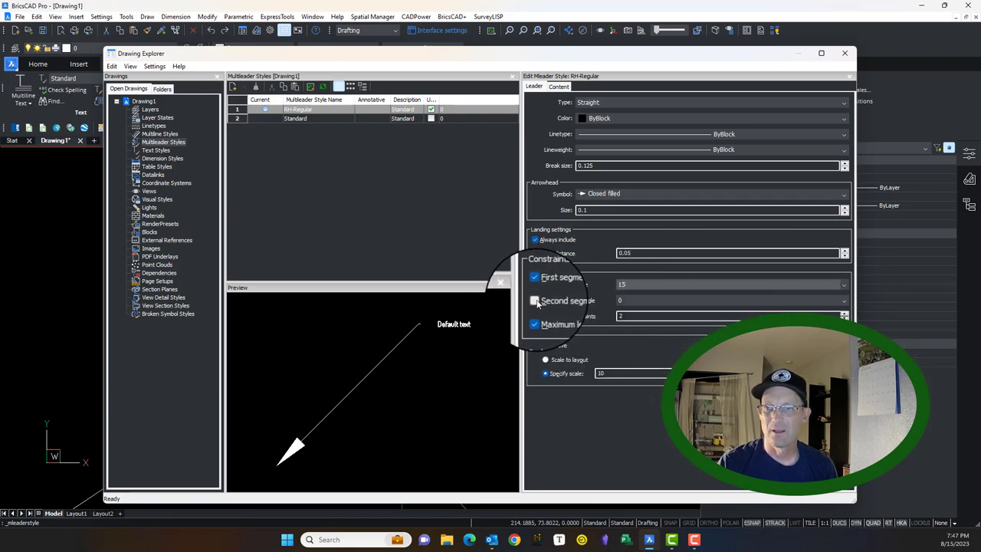
left_click(695, 298)
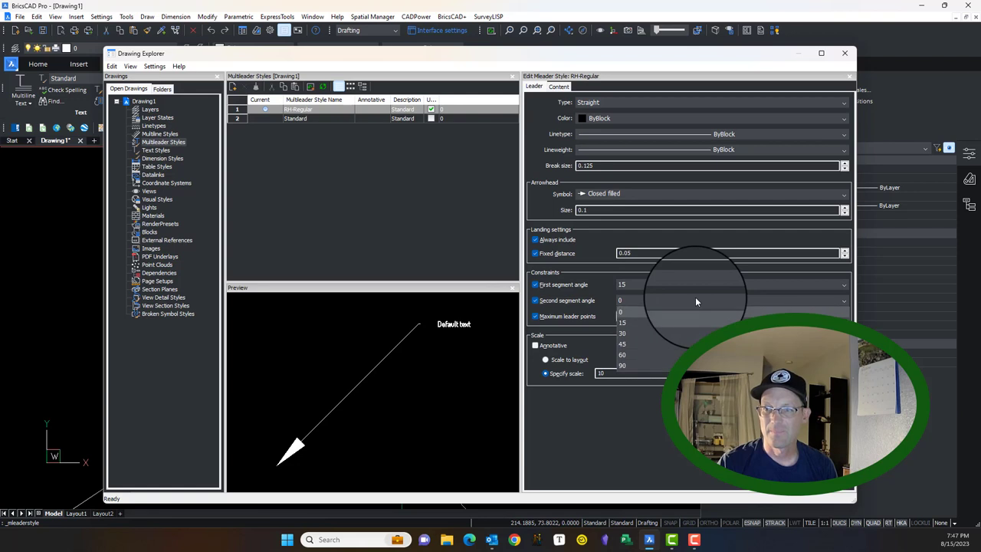
left_click(695, 299)
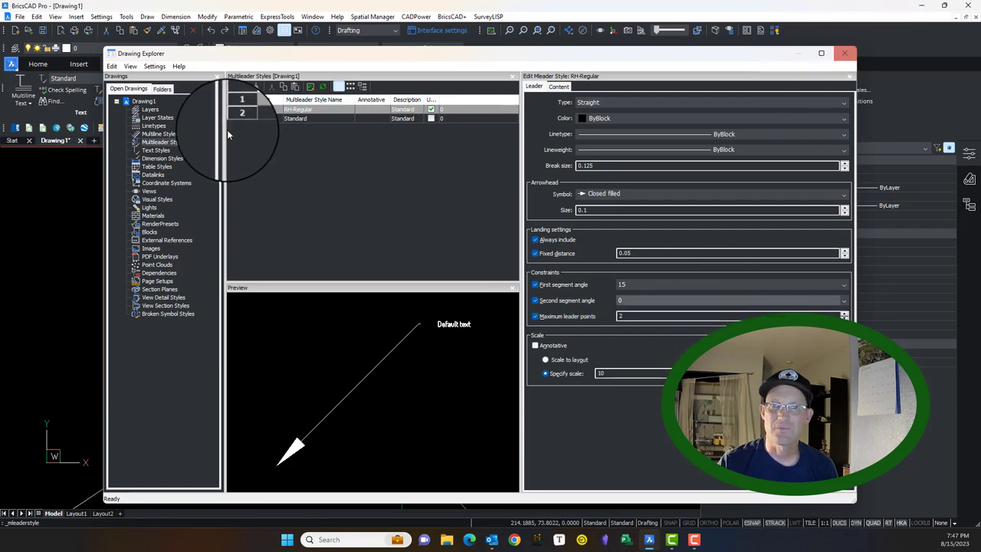
left_click(845, 53)
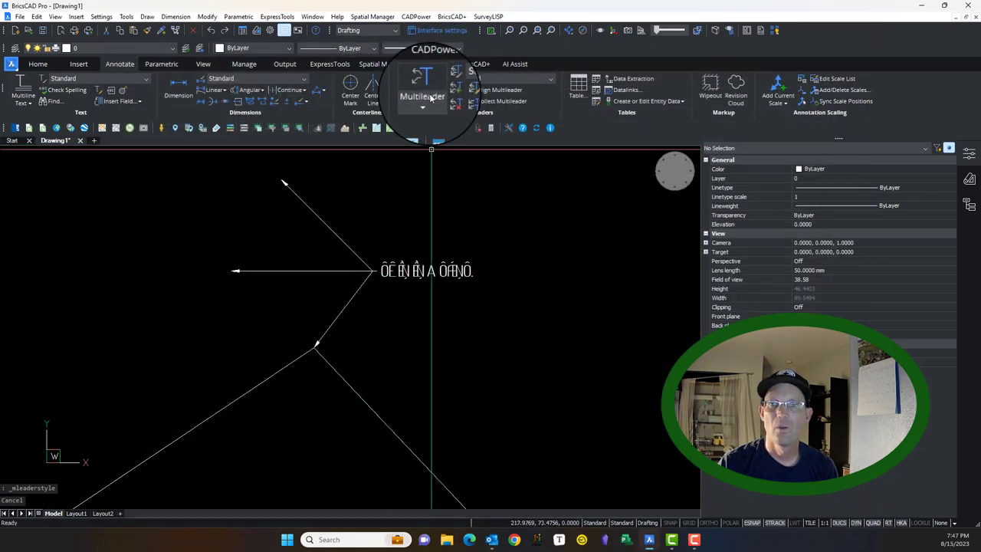
left_click(430, 91)
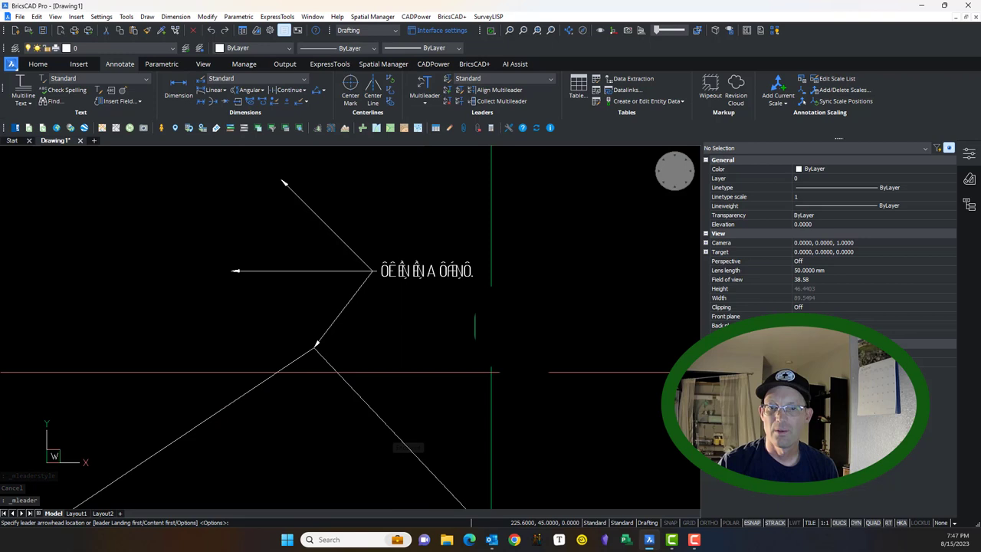
scroll(516, 275, "down", 5)
left_click(118, 227)
scroll(208, 192, "up", 3)
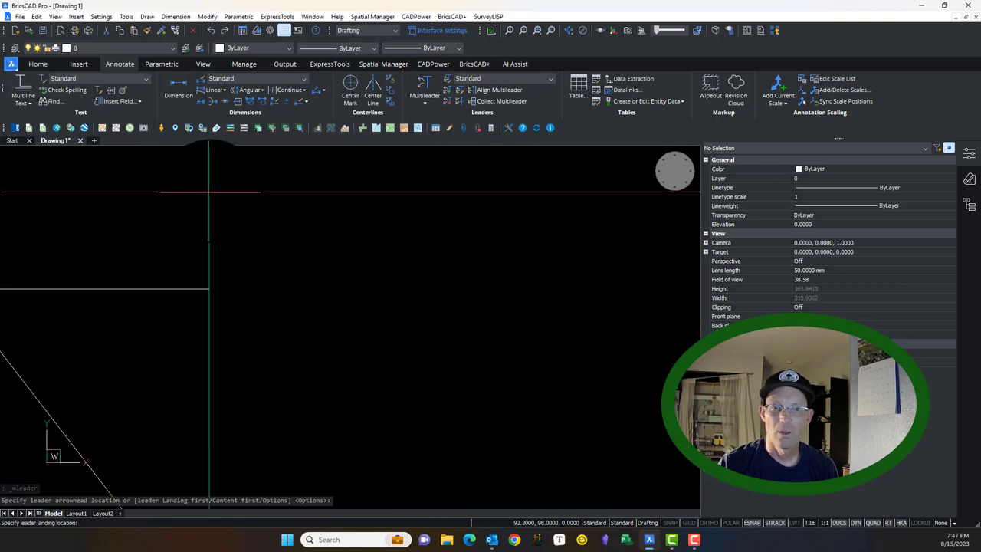
scroll(253, 263, "down", 4)
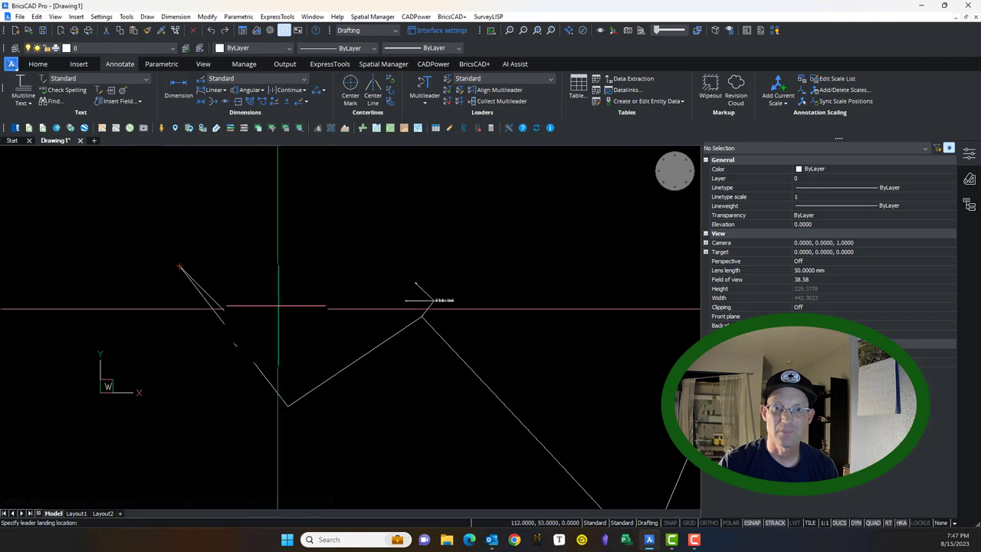
key("Escape")
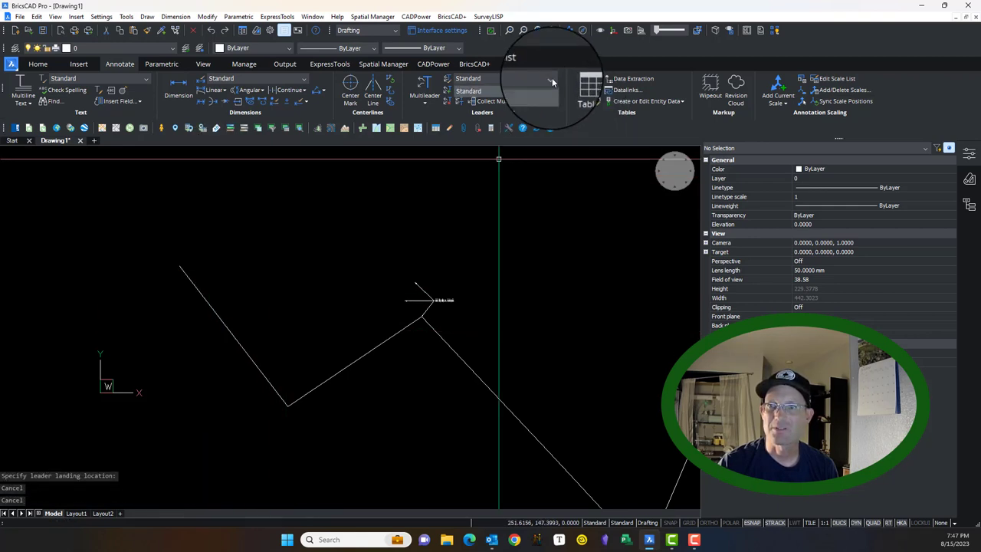
Make RH-Regular the current multileader style and try out a multileader starting at the polyline's upper-left end.
left_click(497, 91)
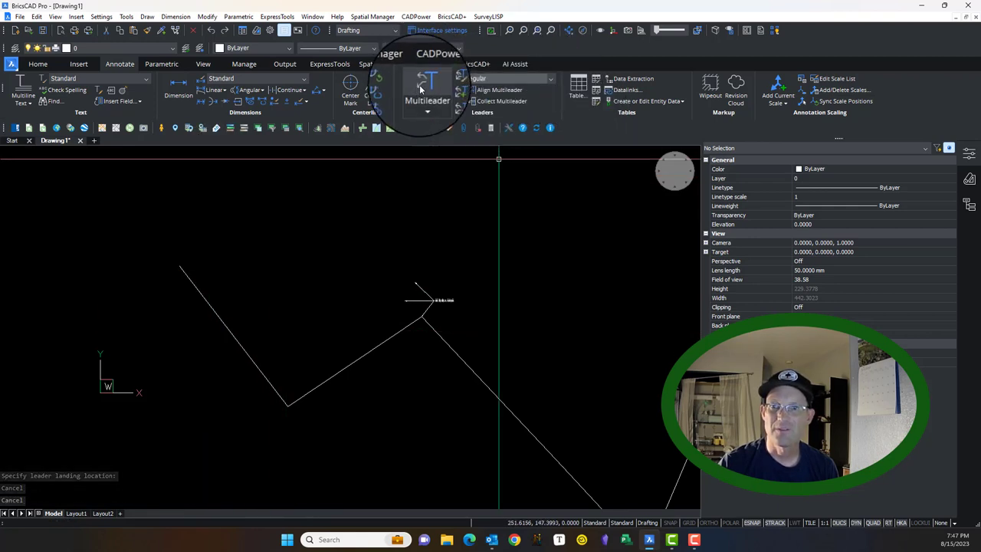
left_click(420, 90)
left_click(180, 266)
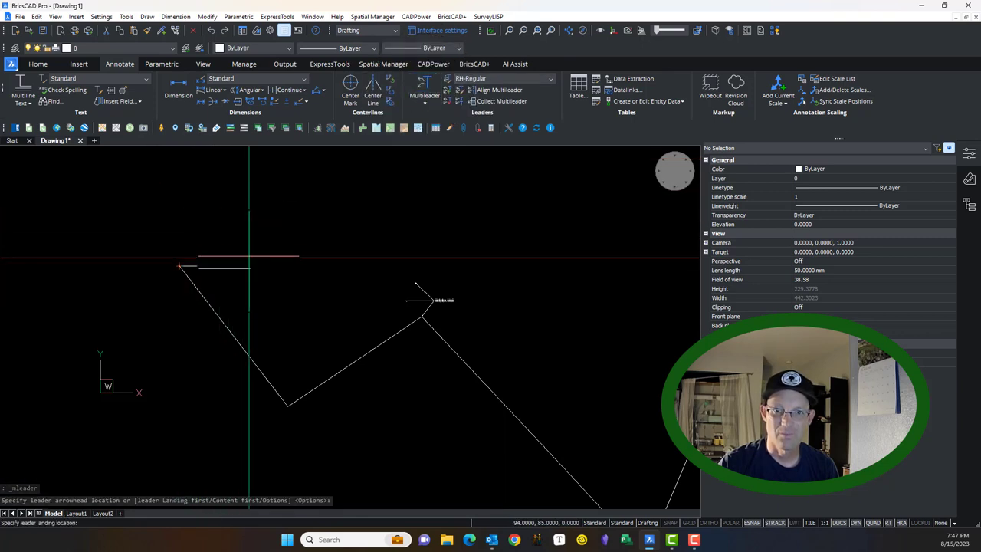
scroll(224, 207, "up", 3)
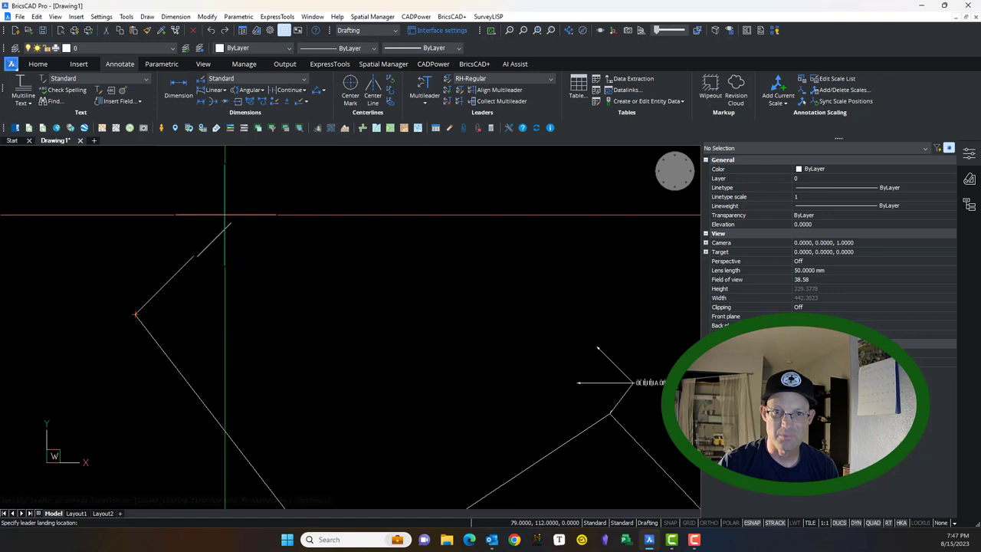
key("Escape")
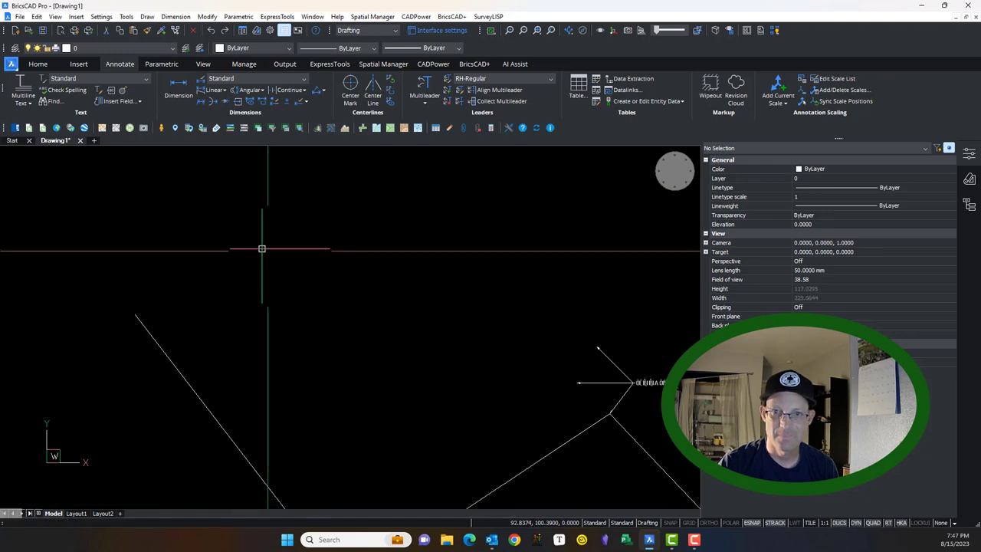
Erase all the geometry in the drawing, including the zigzag lines and the multileader.
scroll(349, 282, "down", 3)
middle_click_drag(503, 347, 348, 285)
scroll(376, 226, "up", 5)
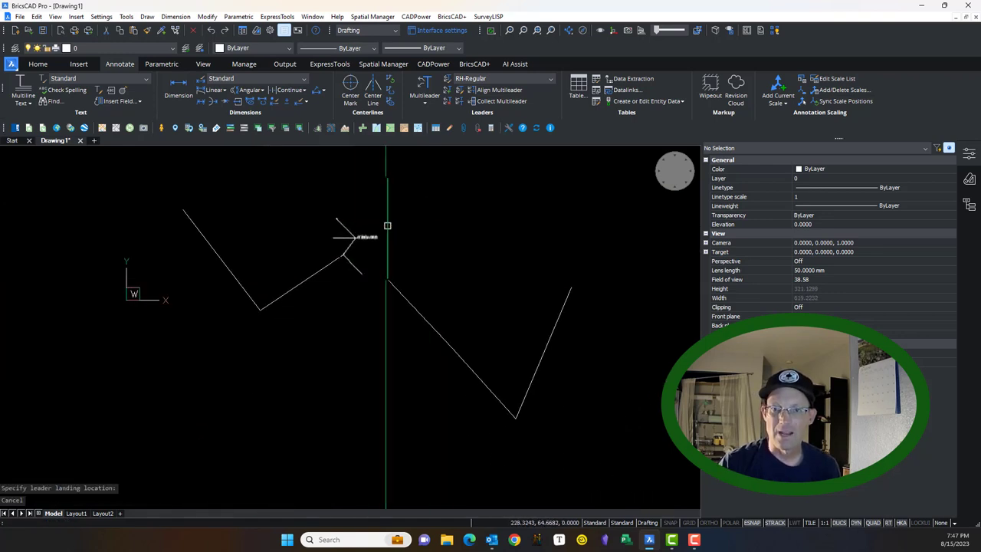
scroll(394, 254, "down", 1)
middle_click_drag(486, 303, 482, 302)
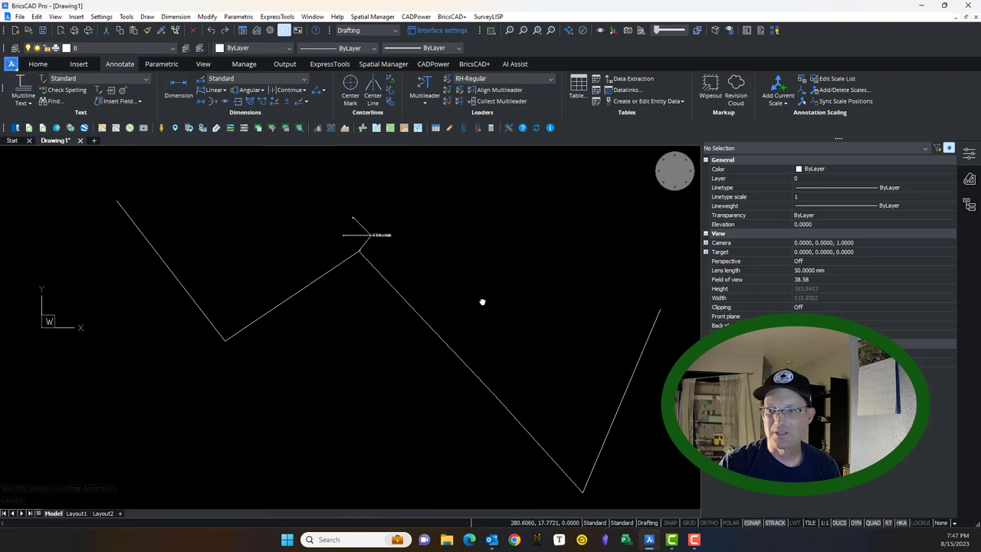
scroll(447, 278, "down", 2)
left_click(560, 381)
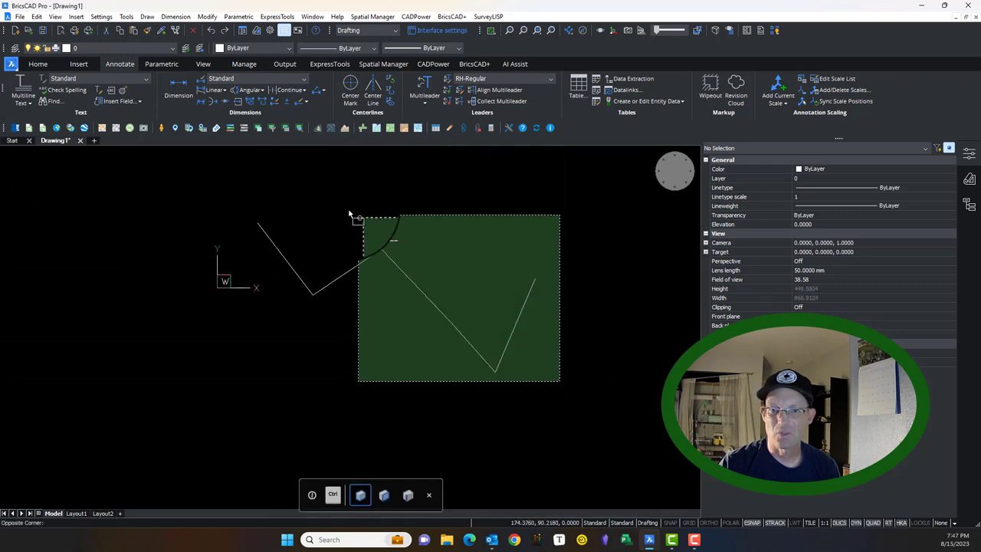
left_click(261, 199)
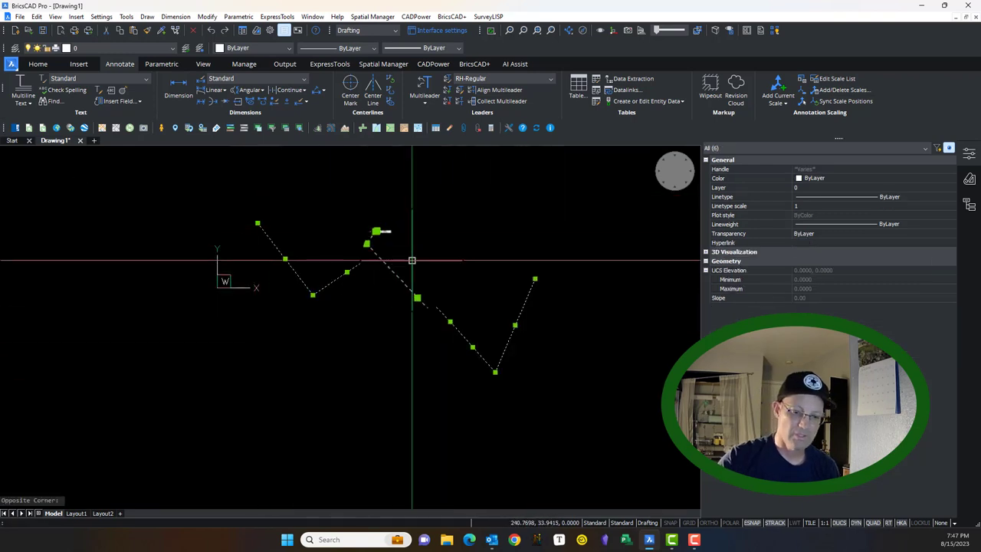
key("Delete")
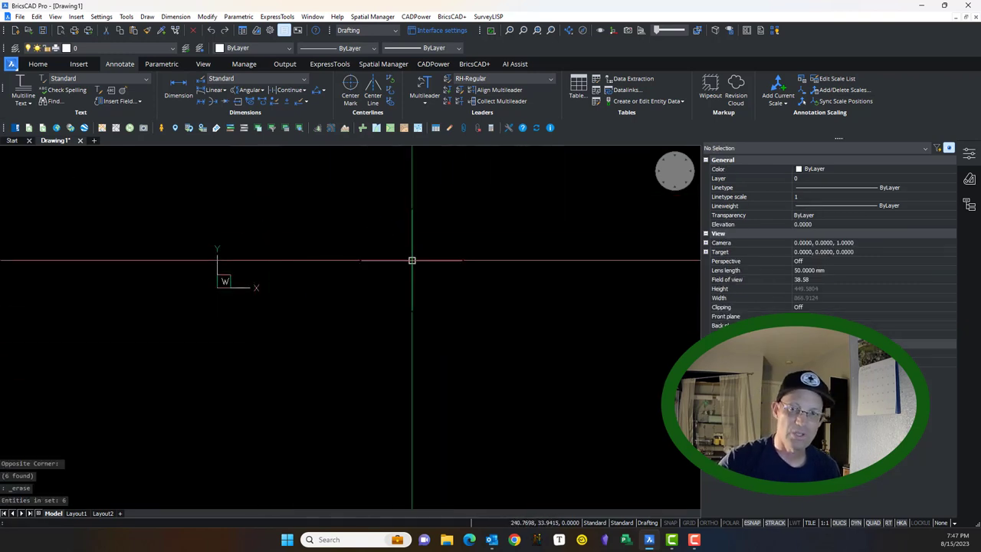
left_click(423, 108)
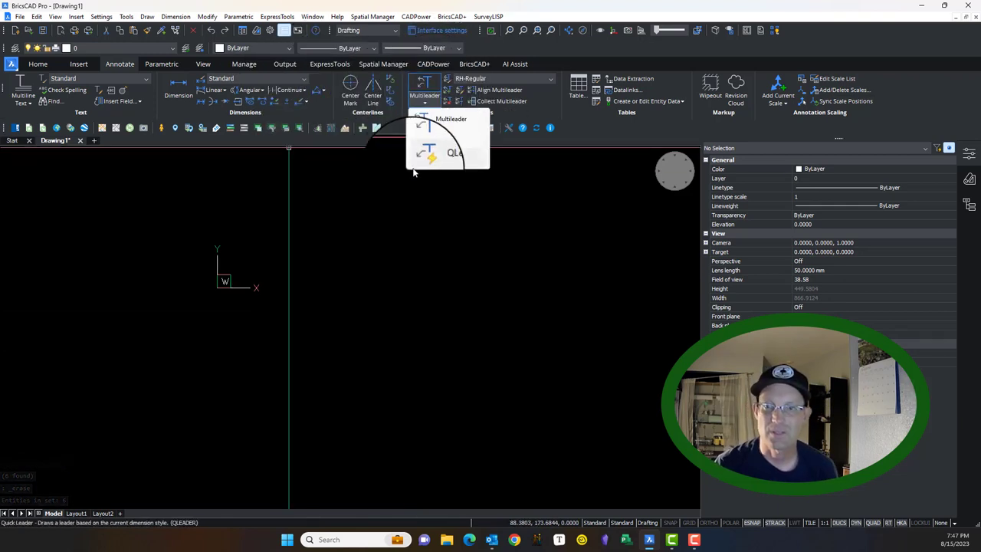
left_click(422, 286)
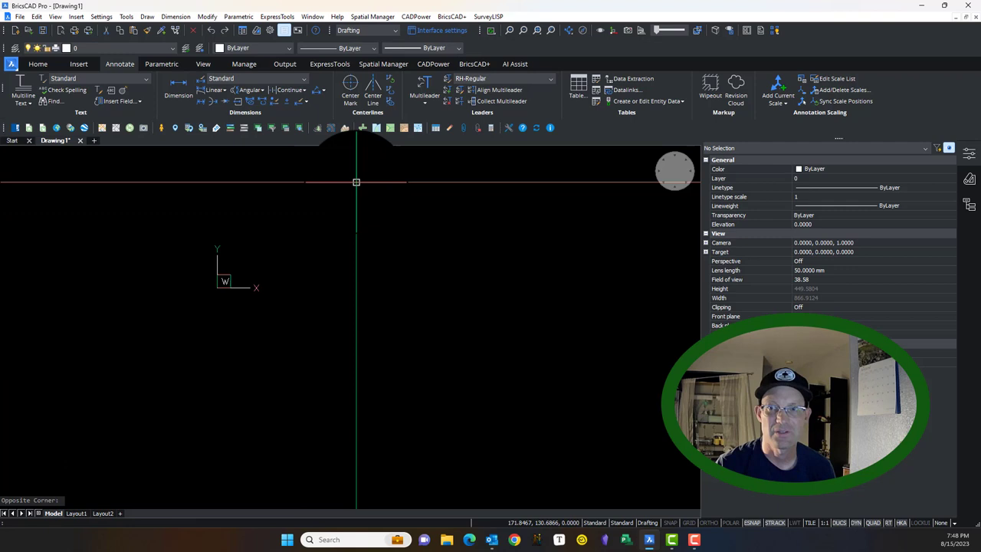
middle_click_drag(308, 273, 240, 360)
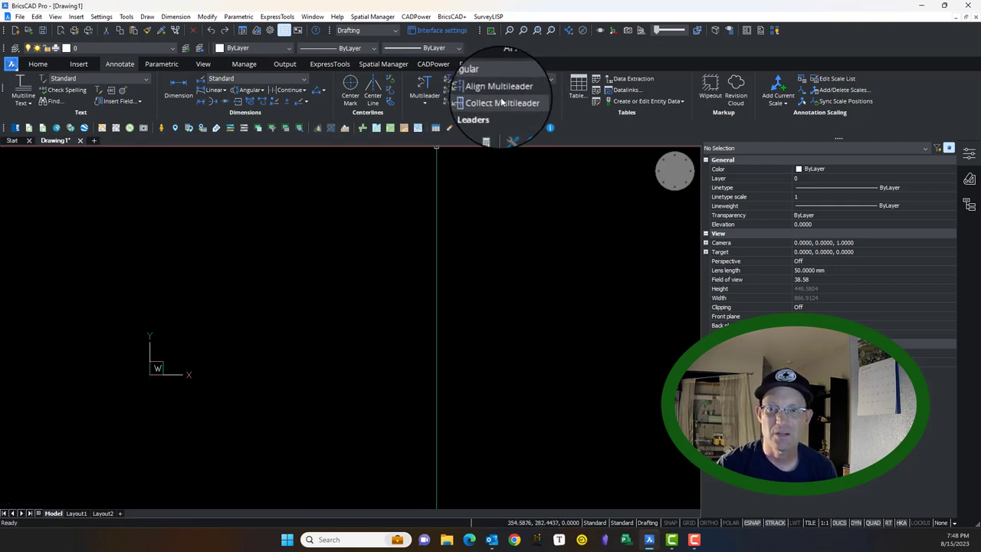
key("Escape")
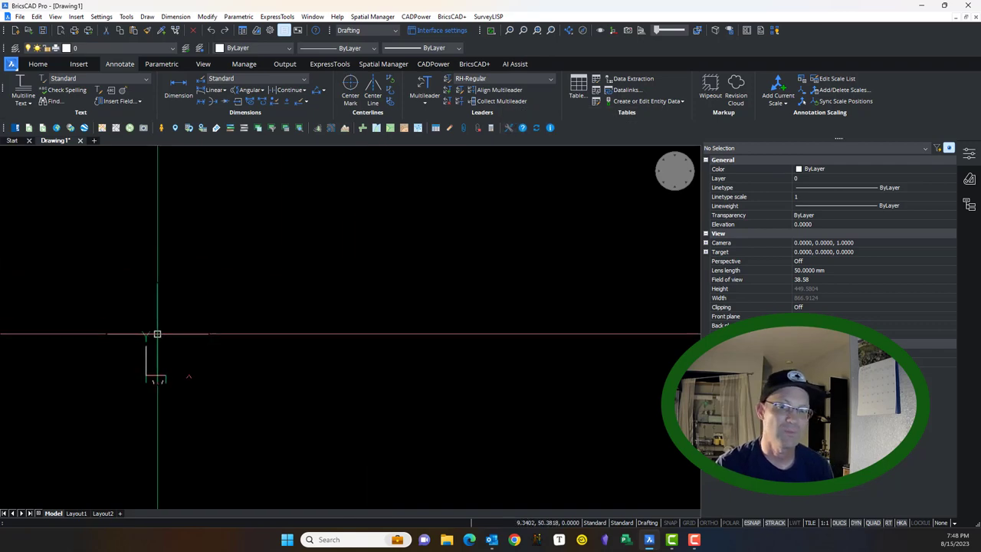